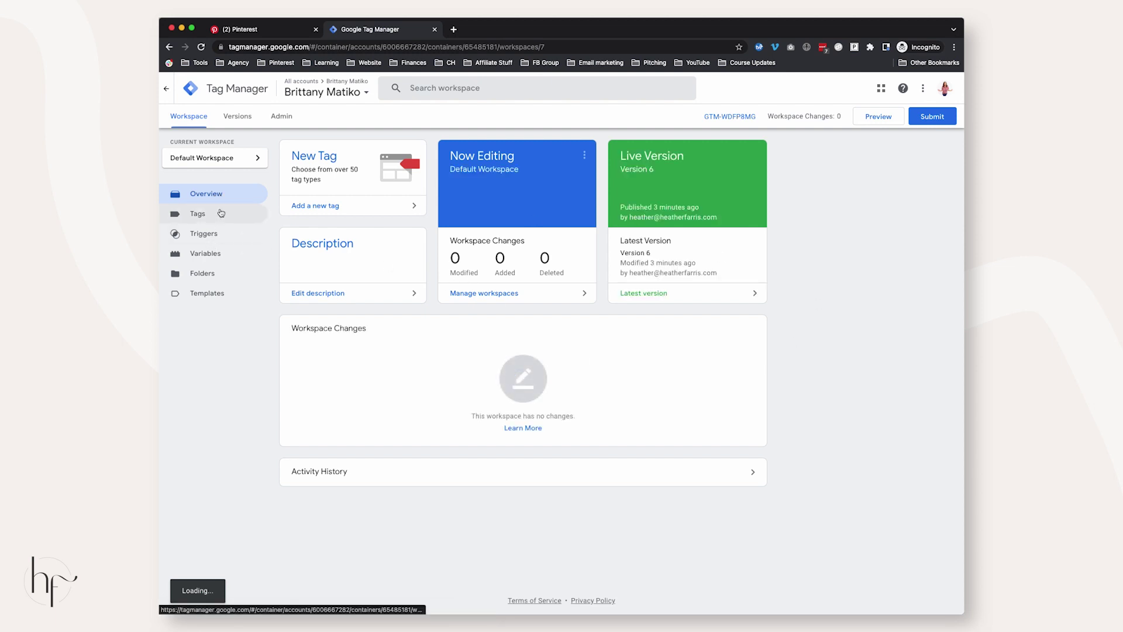
- Show the Default Workspace's Tags list, which holds only the GA4 – Page Views tag
left_click(218, 216)
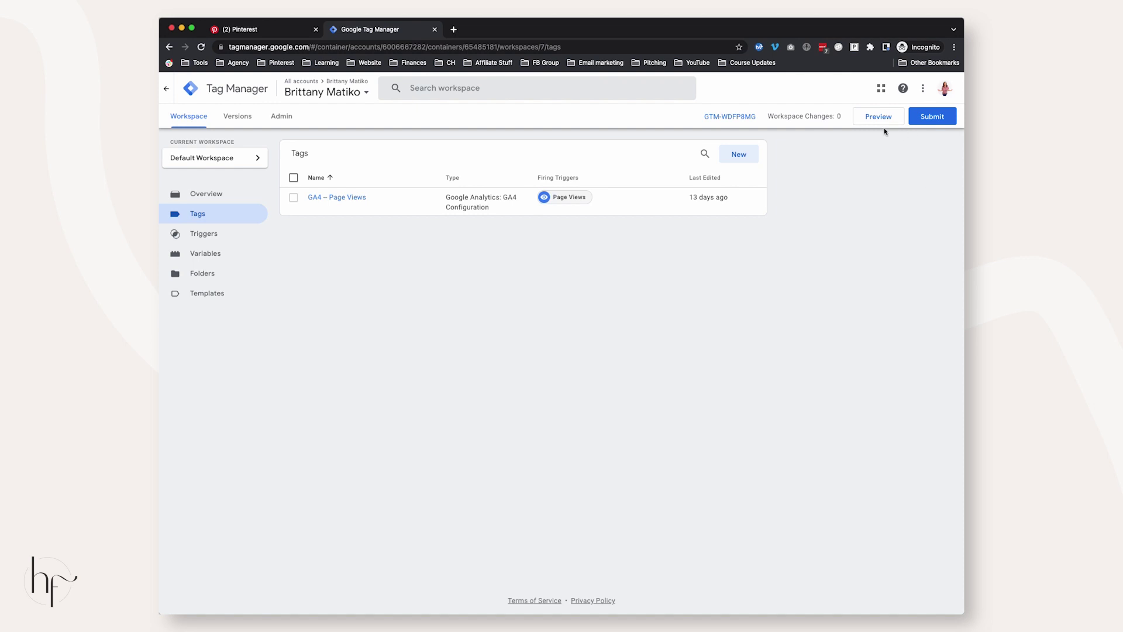
- Create a new tag named 'Pinterest Tag - Base Code'
left_click(738, 155)
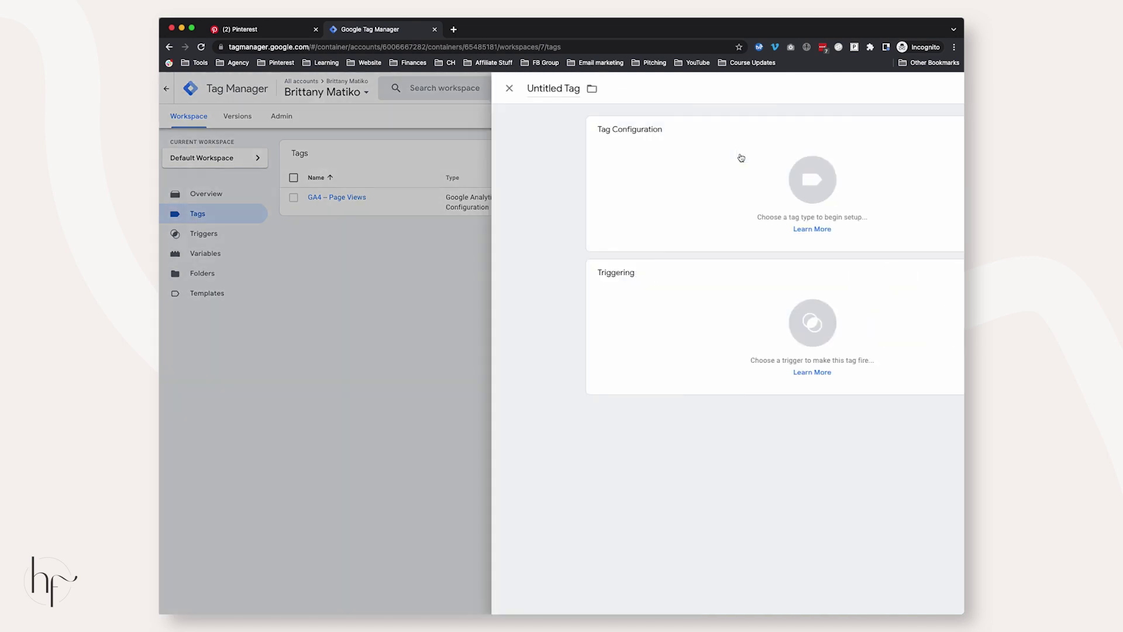
left_click(410, 87)
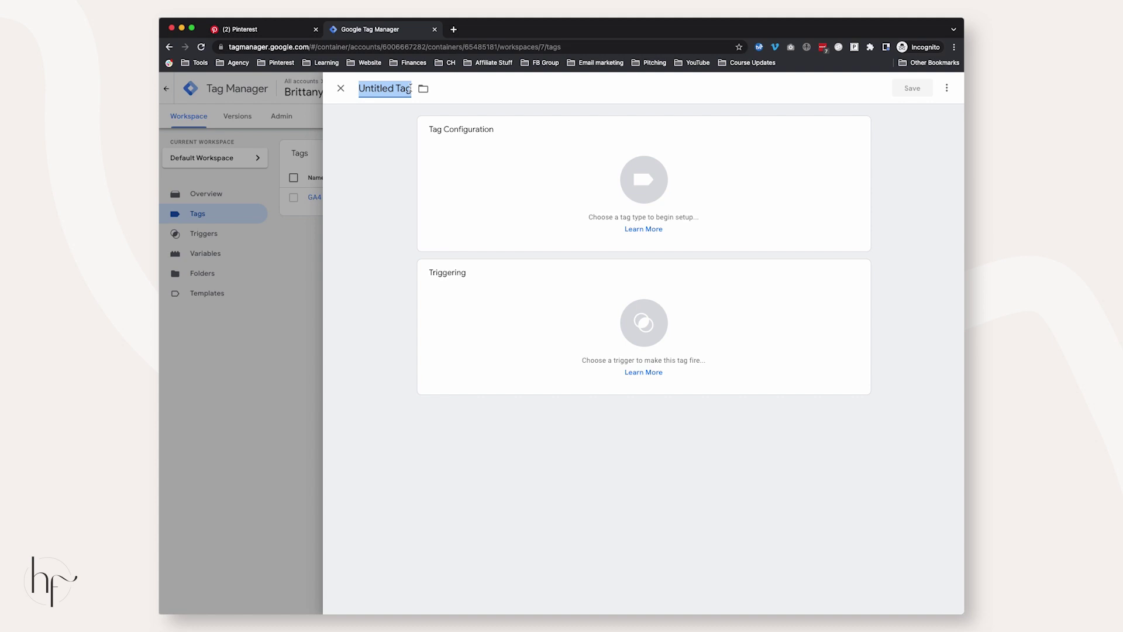
type("Pin")
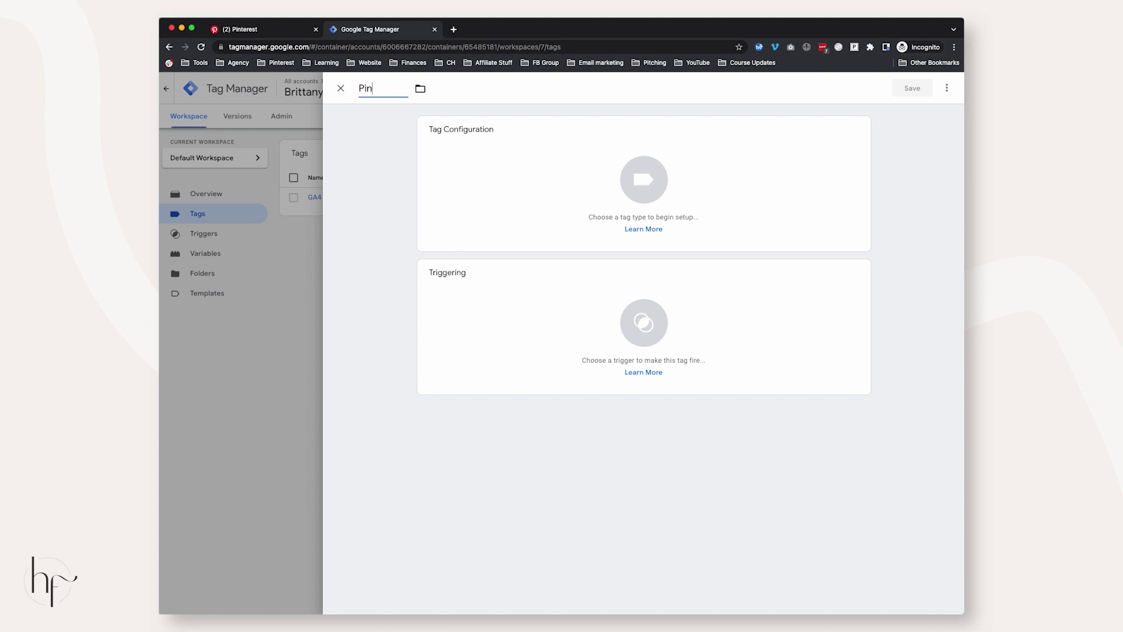
type("terest Tag - Base Code")
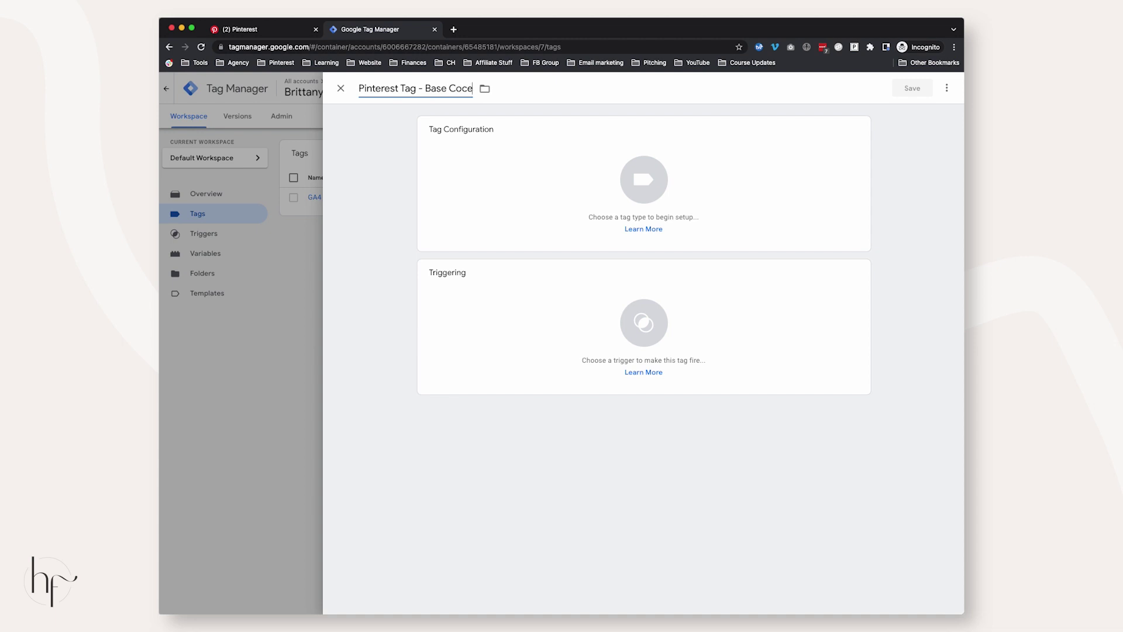
- Set the new tag's type to Pinterest Tag, leaving Tag ID empty for now
left_click(638, 167)
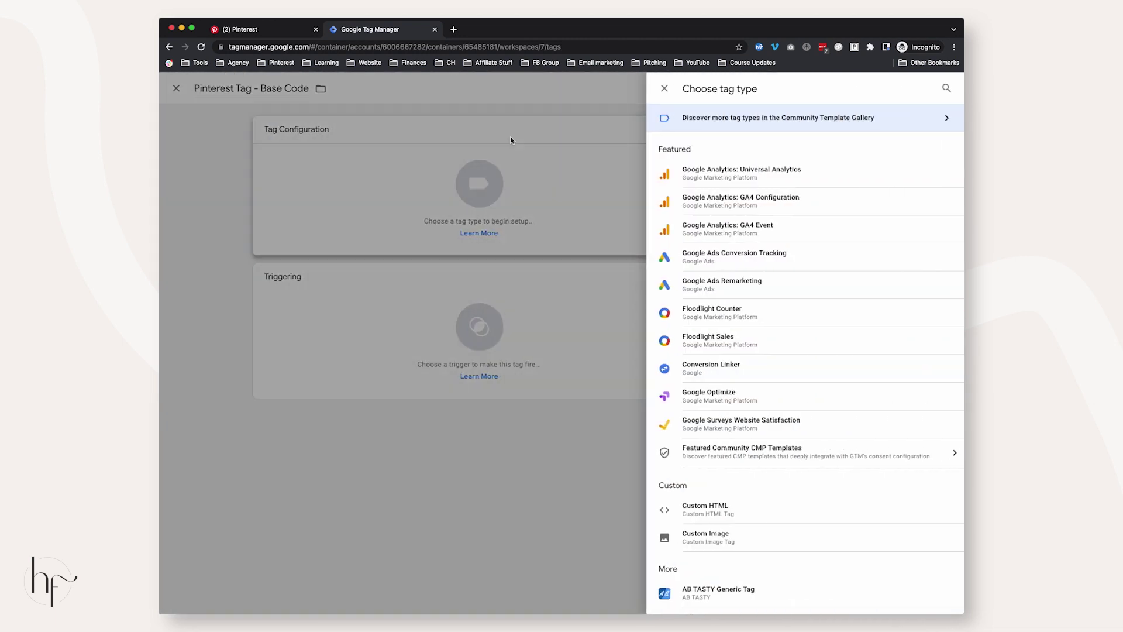
left_click(947, 88)
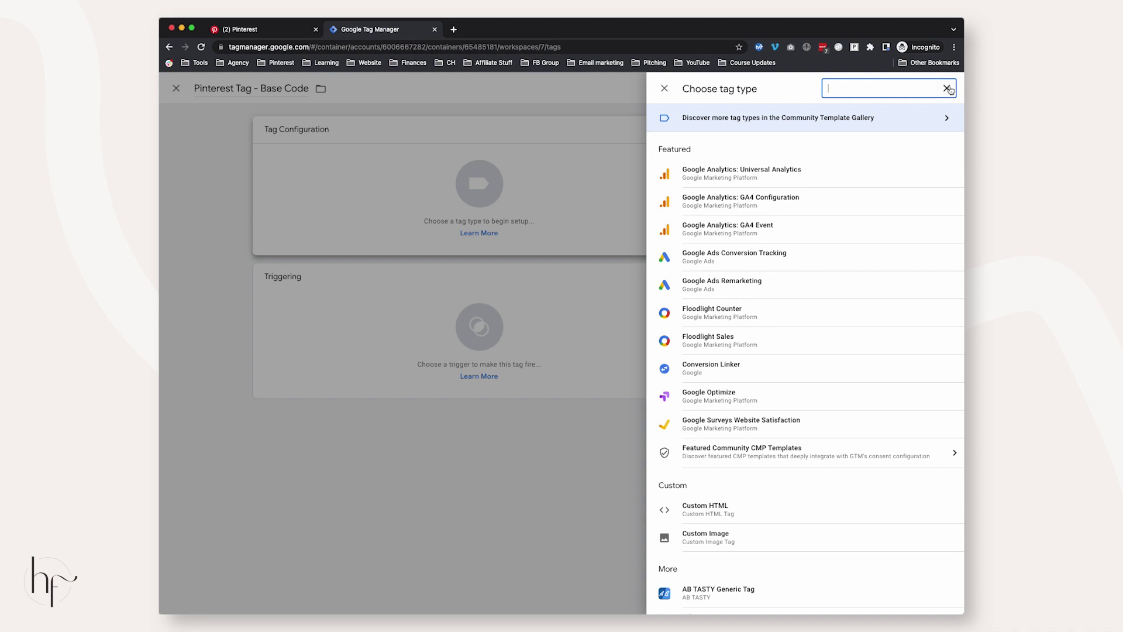
scroll(804, 358, "down", 20)
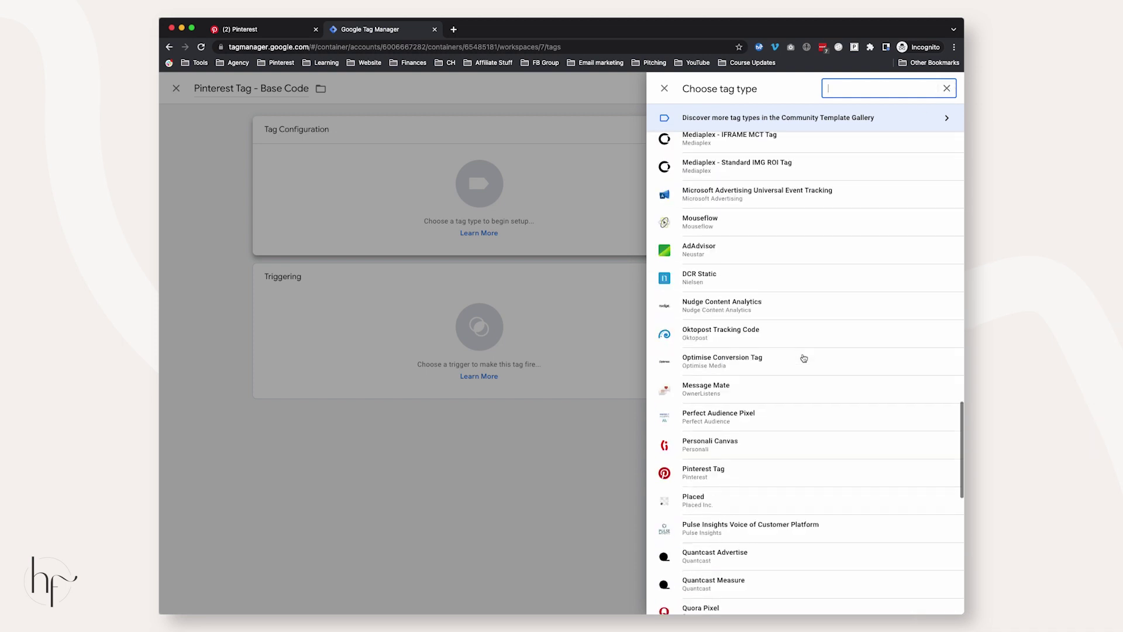
scroll(804, 358, "down", 5)
left_click(782, 266)
left_click(500, 237)
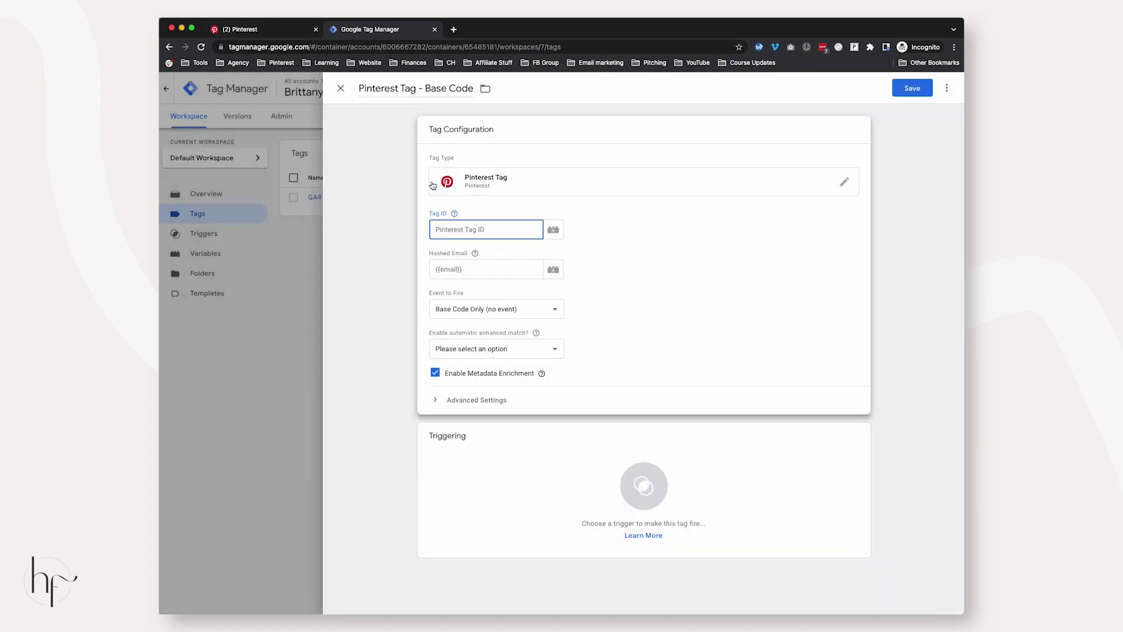
left_click(324, 109)
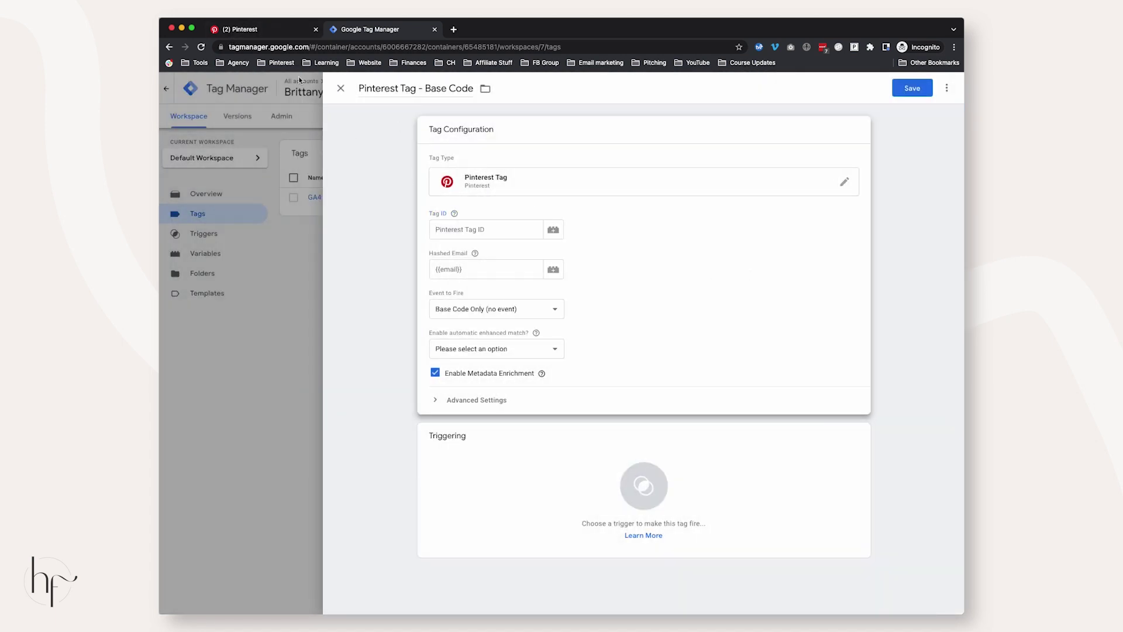
- Copy the Tag ID from Pinterest Ads > Conversions > Configure Base Code
left_click(278, 32)
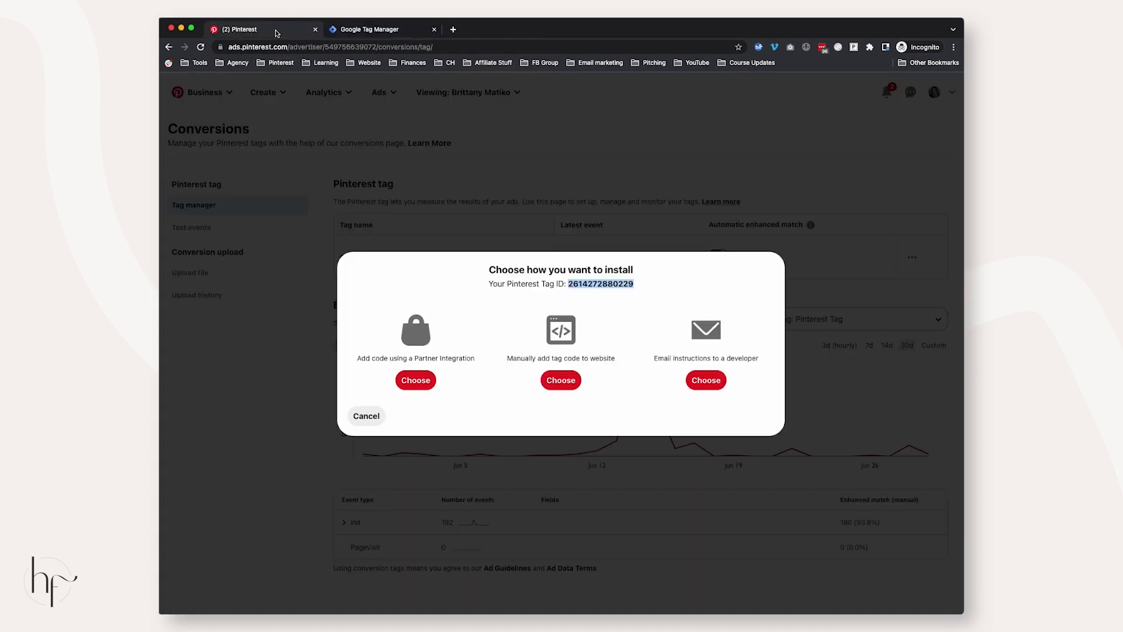
left_click(776, 279)
left_click(394, 96)
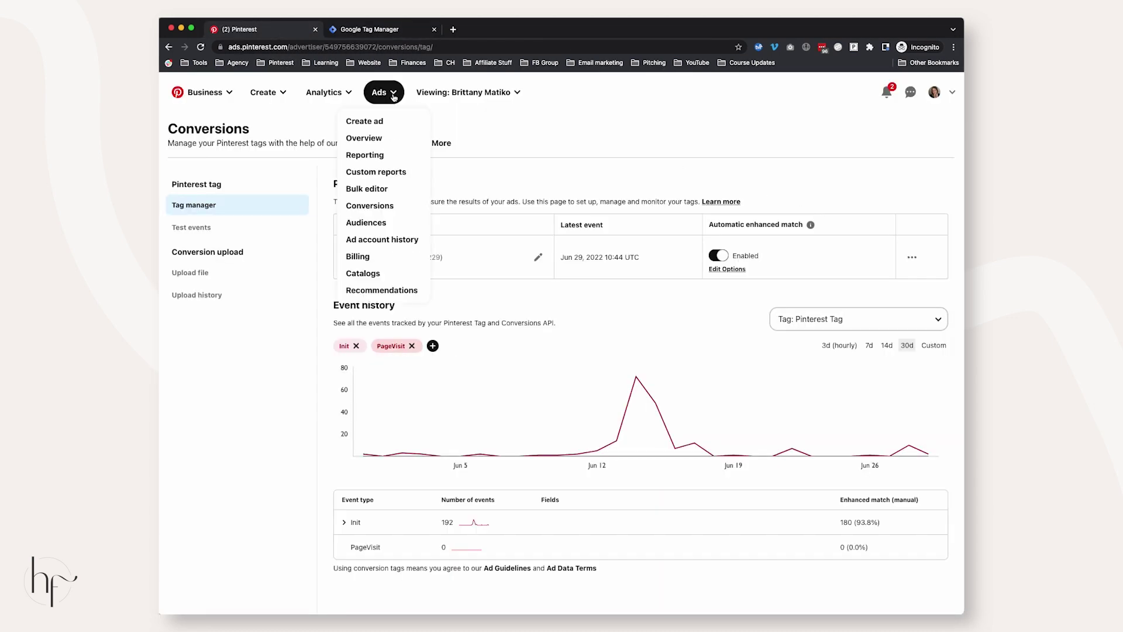
left_click(389, 206)
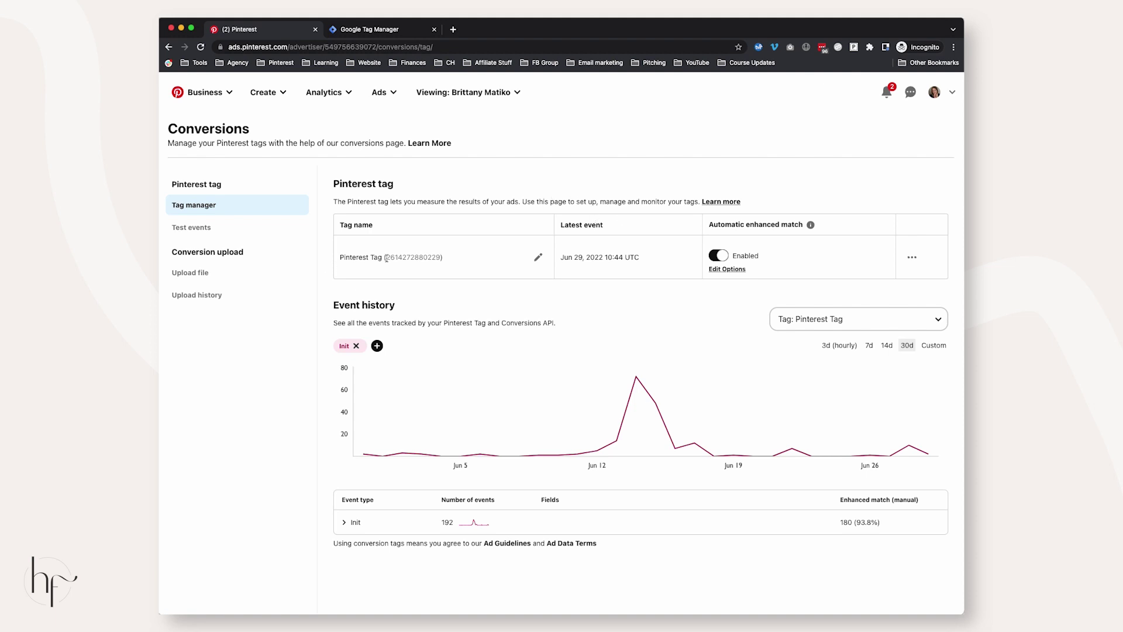
left_click_drag(386, 257, 440, 254)
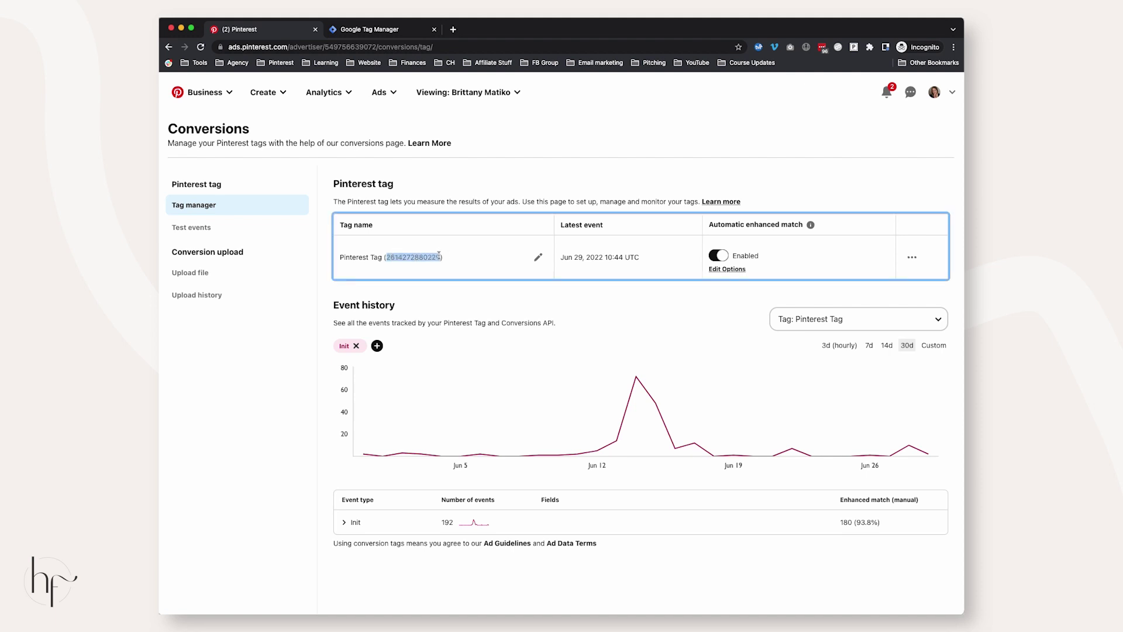
left_click(912, 257)
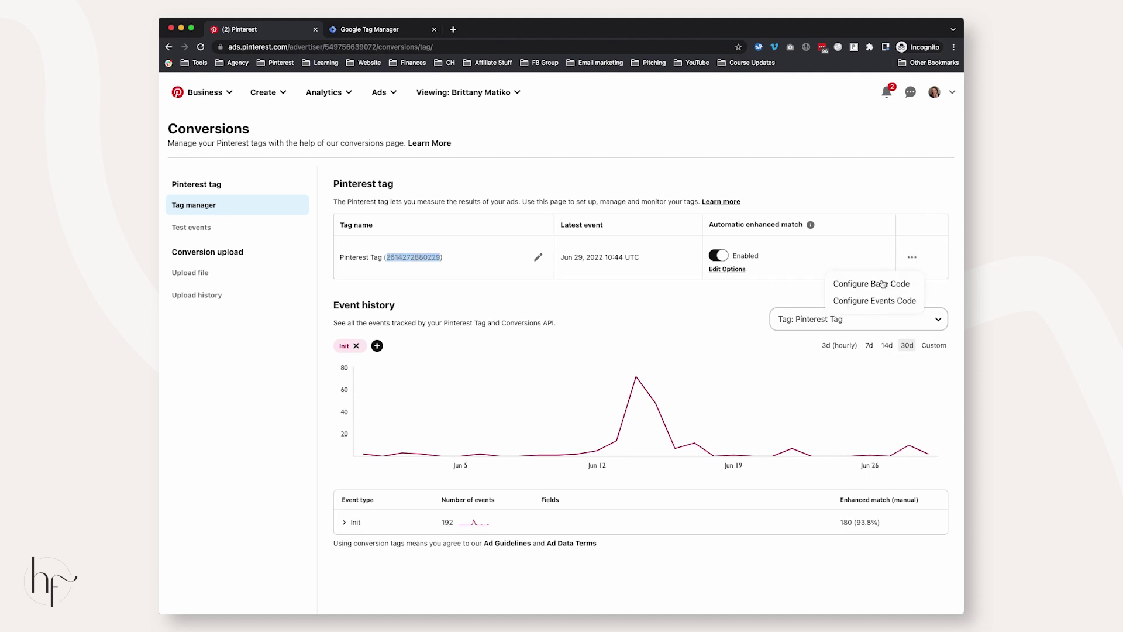
left_click(882, 280)
left_click_drag(566, 282, 634, 283)
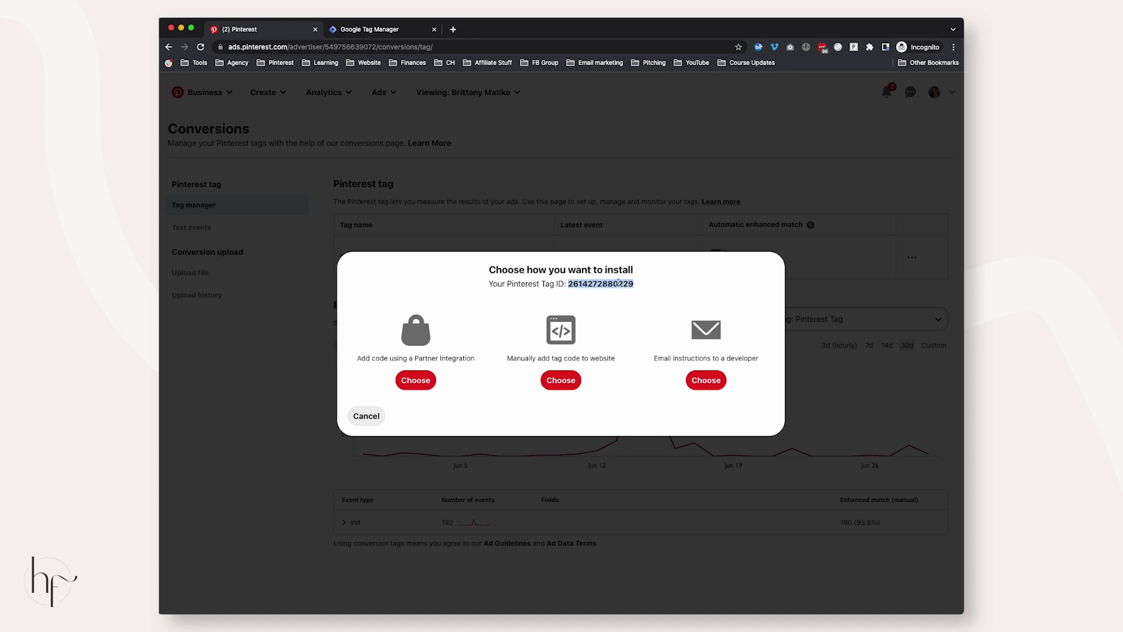
right_click(609, 283)
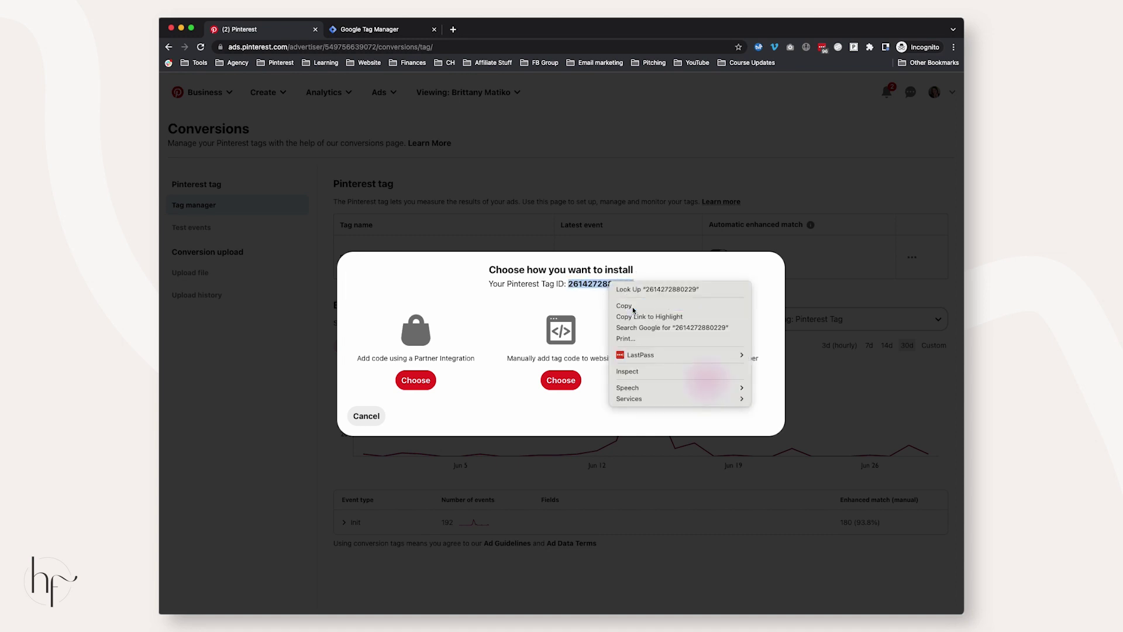
left_click(623, 301)
- Paste the copied Pinterest tag ID into the GTM tag's Tag ID field
left_click(363, 31)
left_click(520, 226)
key("super+v")
left_click(625, 257)
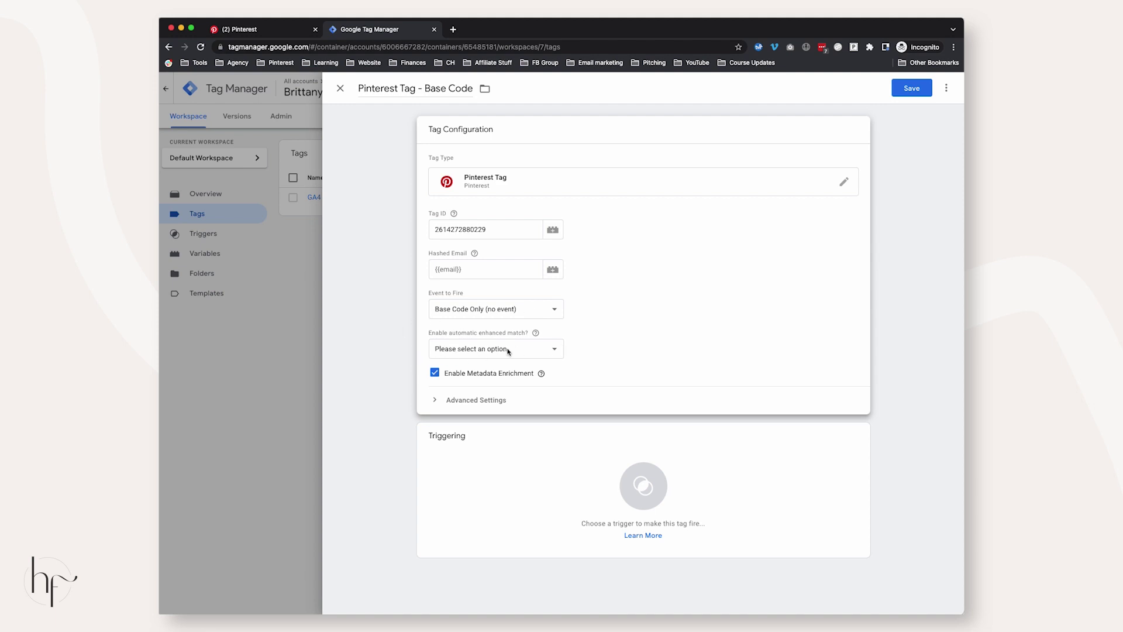
- Turn automatic enhanced match on, set the All Pages trigger, and save the base code tag
left_click(539, 351)
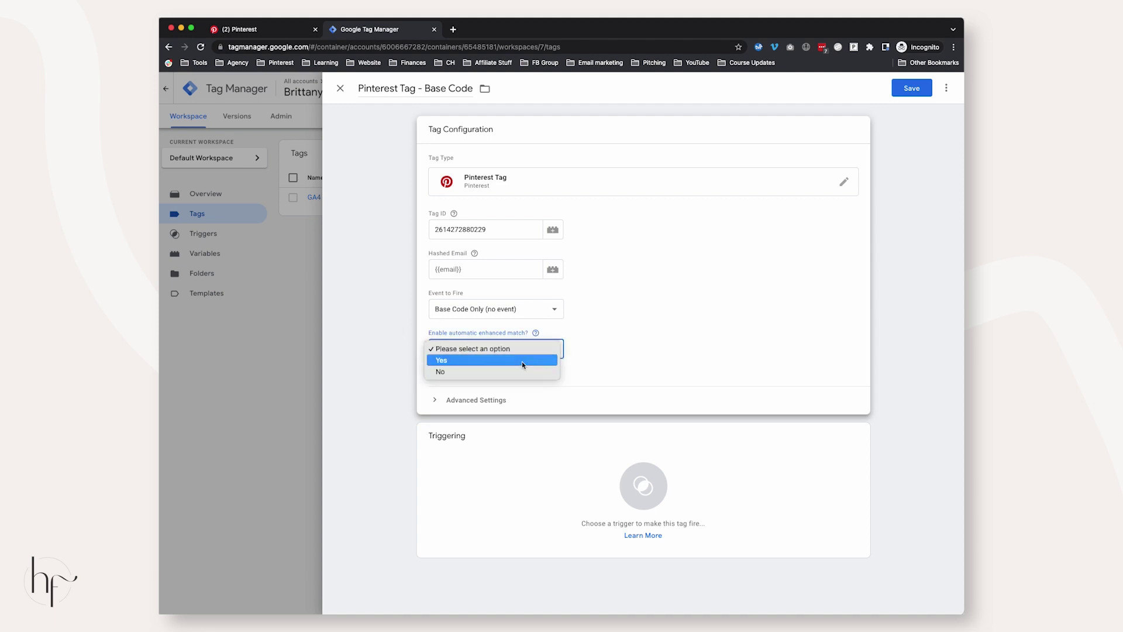
key("Return")
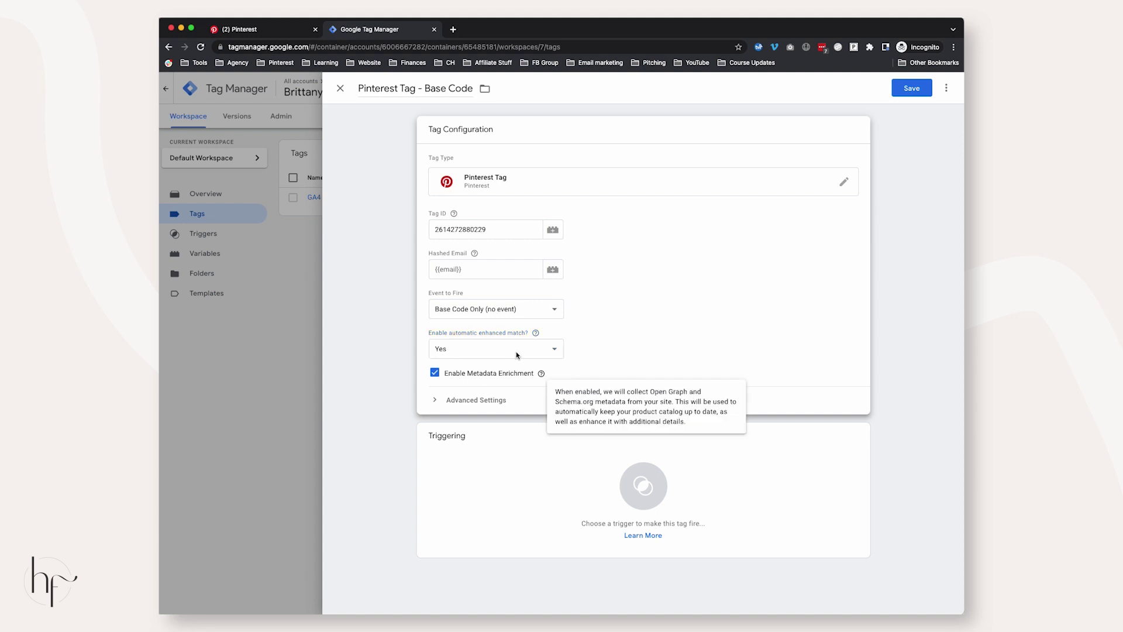
left_click(605, 454)
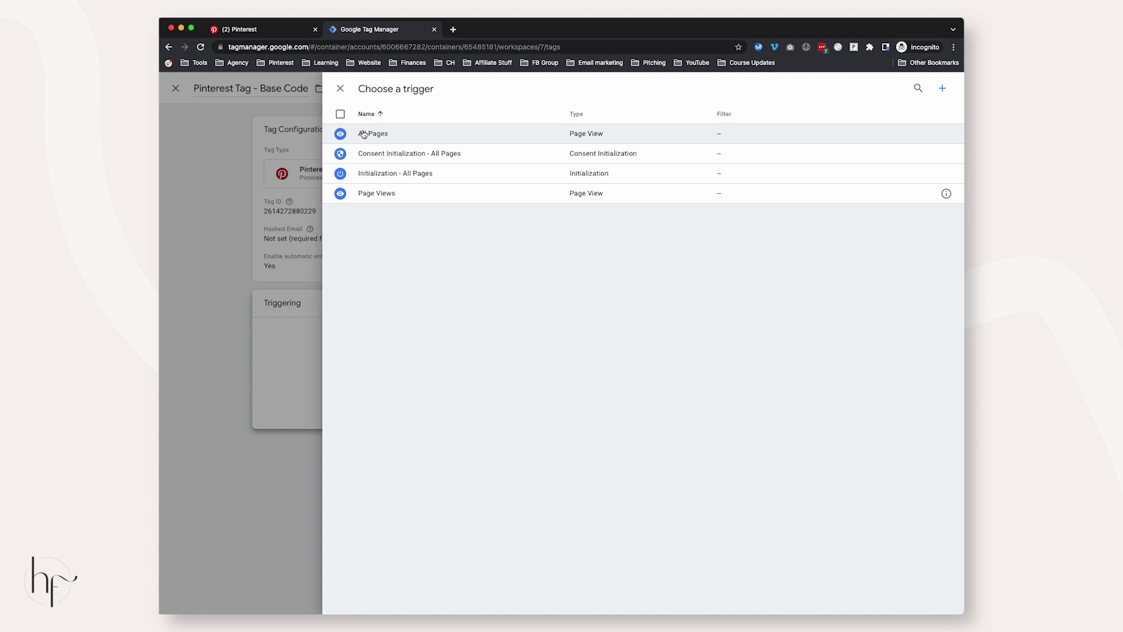
left_click(364, 134)
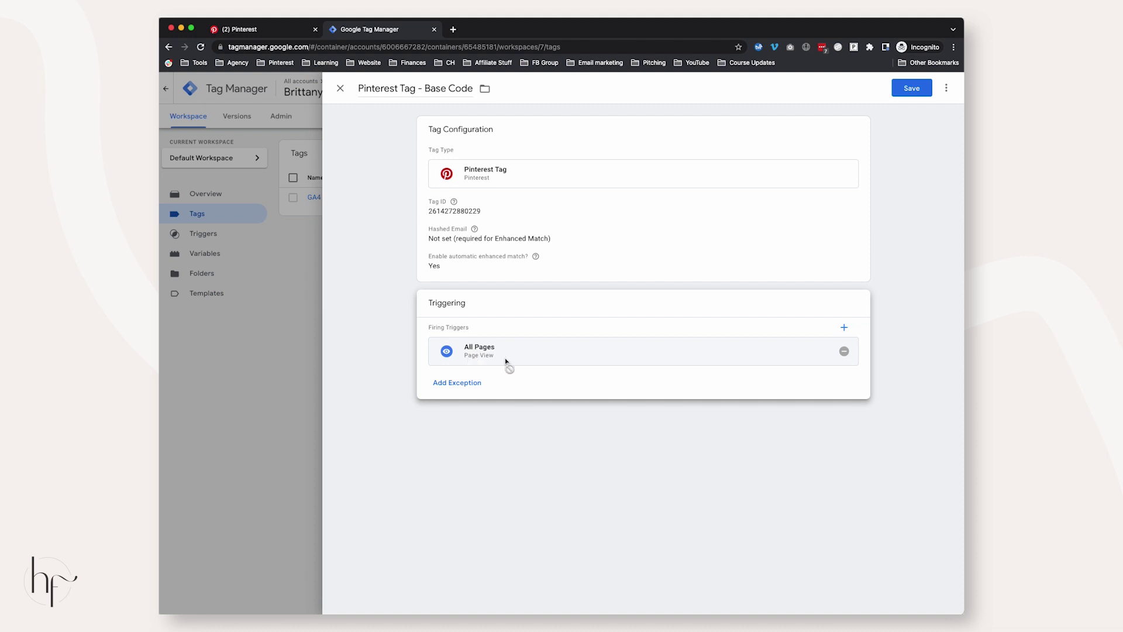
left_click(912, 88)
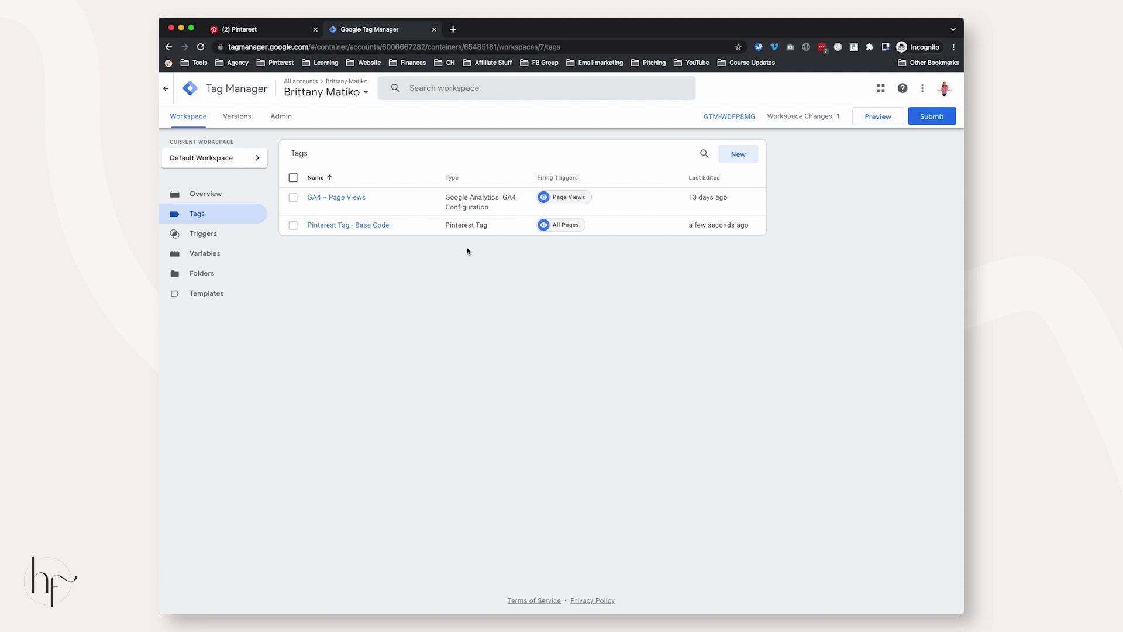
- Go to the workspace's Triggers list
left_click(217, 236)
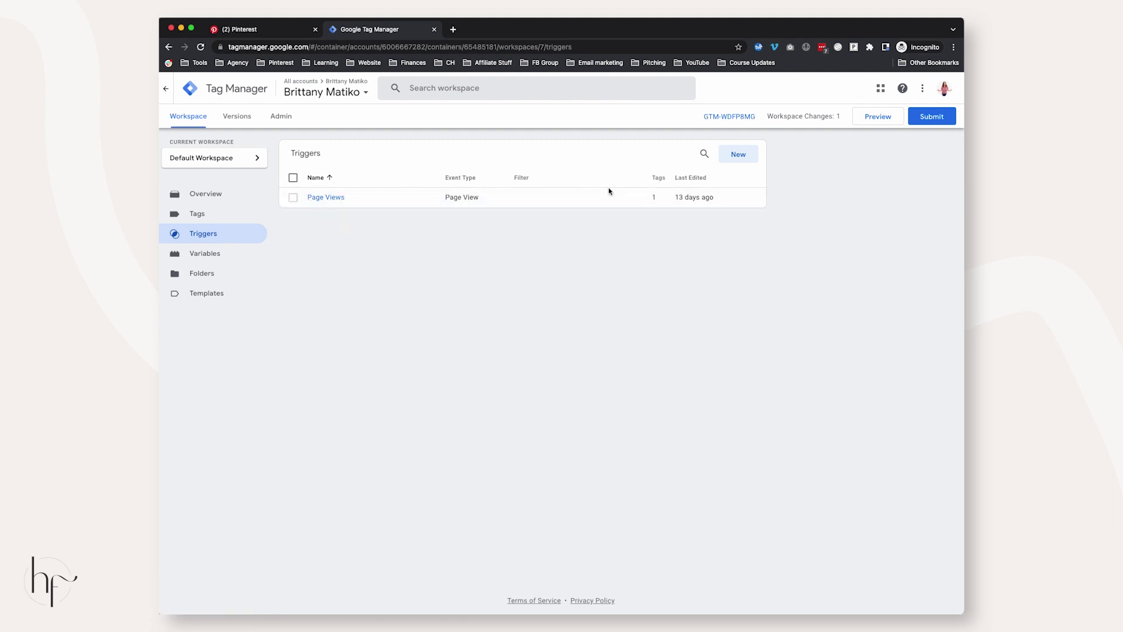
left_click_drag(679, 200, 706, 199)
left_click(696, 252)
left_click(293, 197)
- Start a new trigger named 'Page View' of the Page View type
left_click(738, 155)
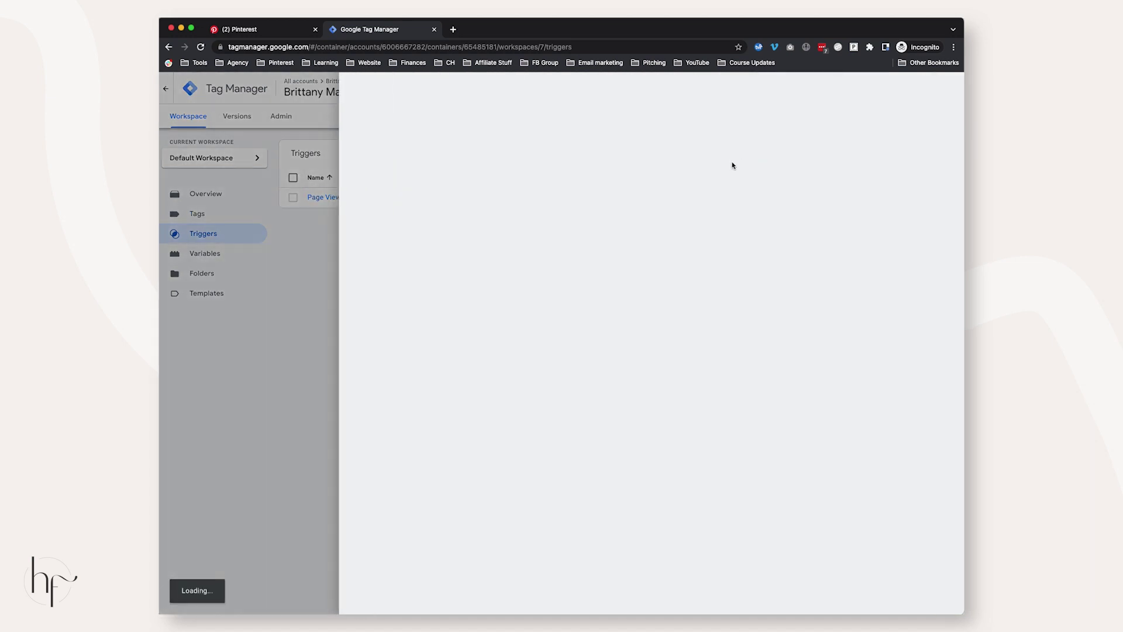
left_click(406, 90)
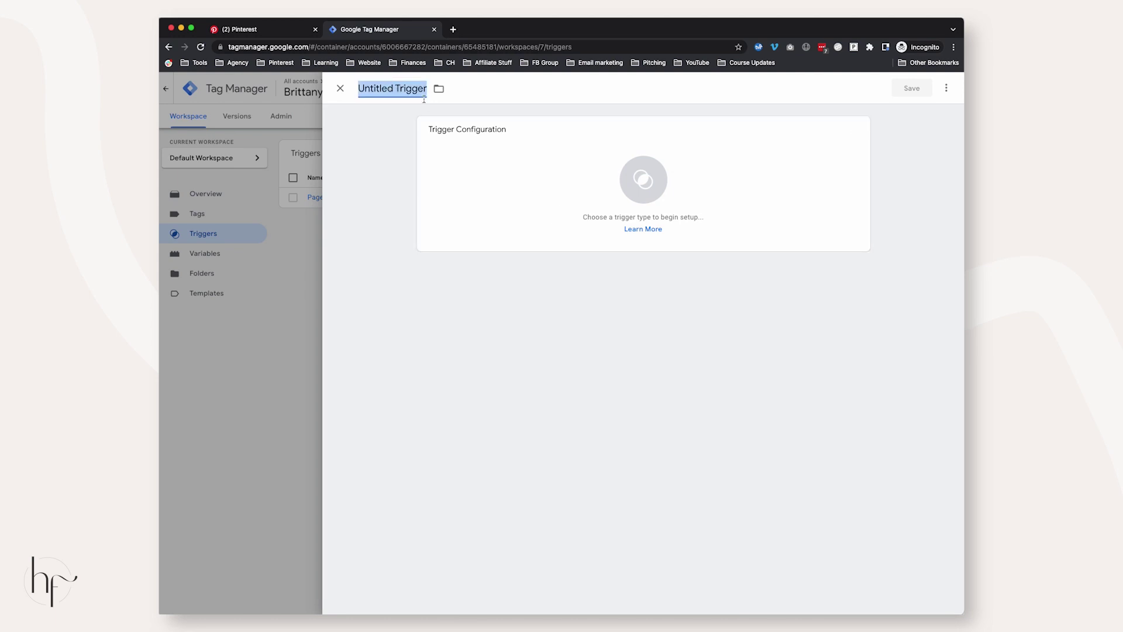
type("Page View")
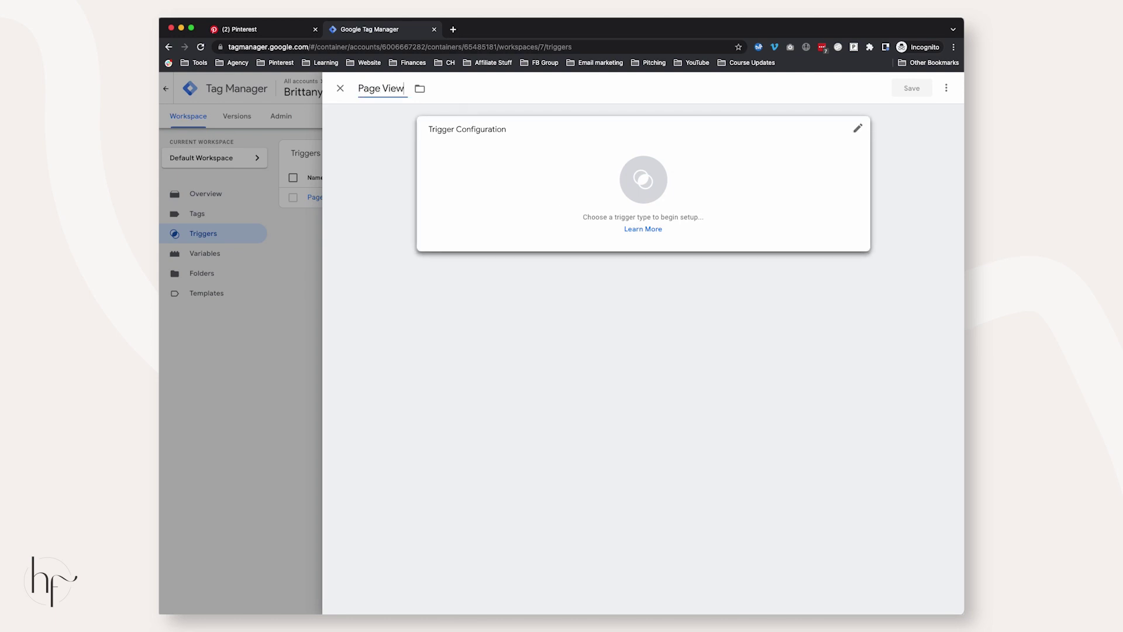
left_click(694, 200)
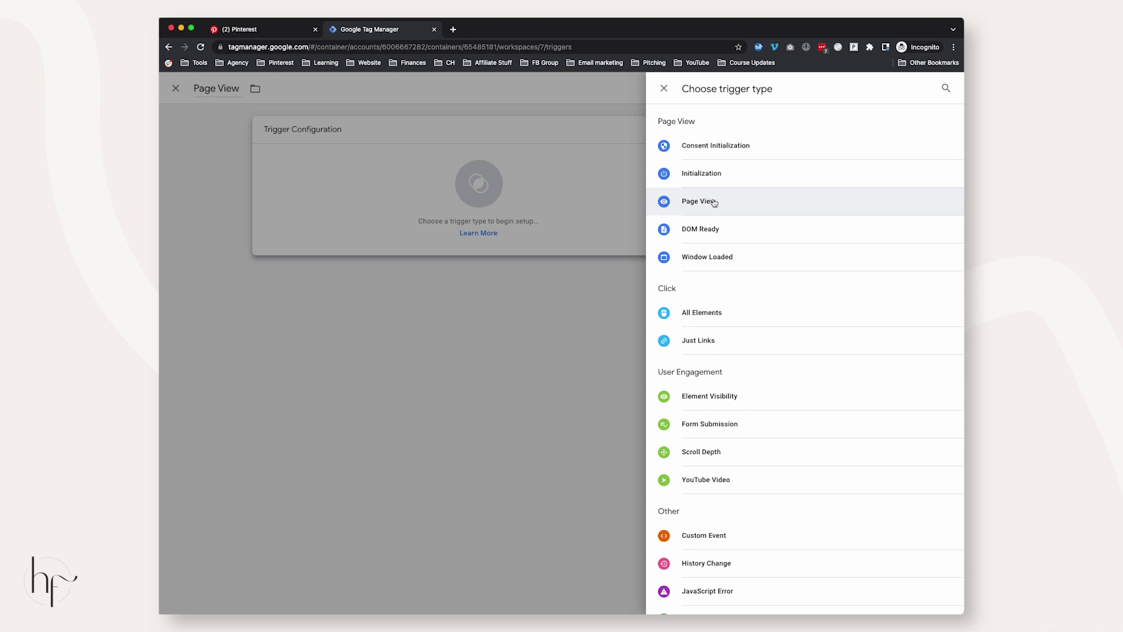
left_click(714, 202)
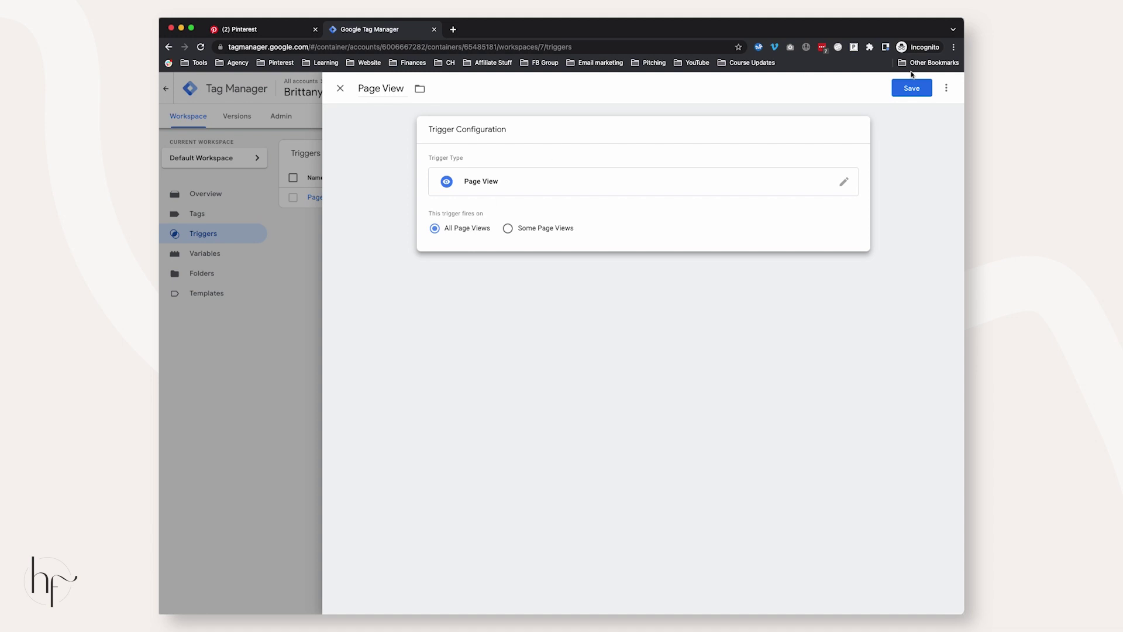
- Discard the unsaved Page View trigger and return to the Tags list
left_click(340, 88)
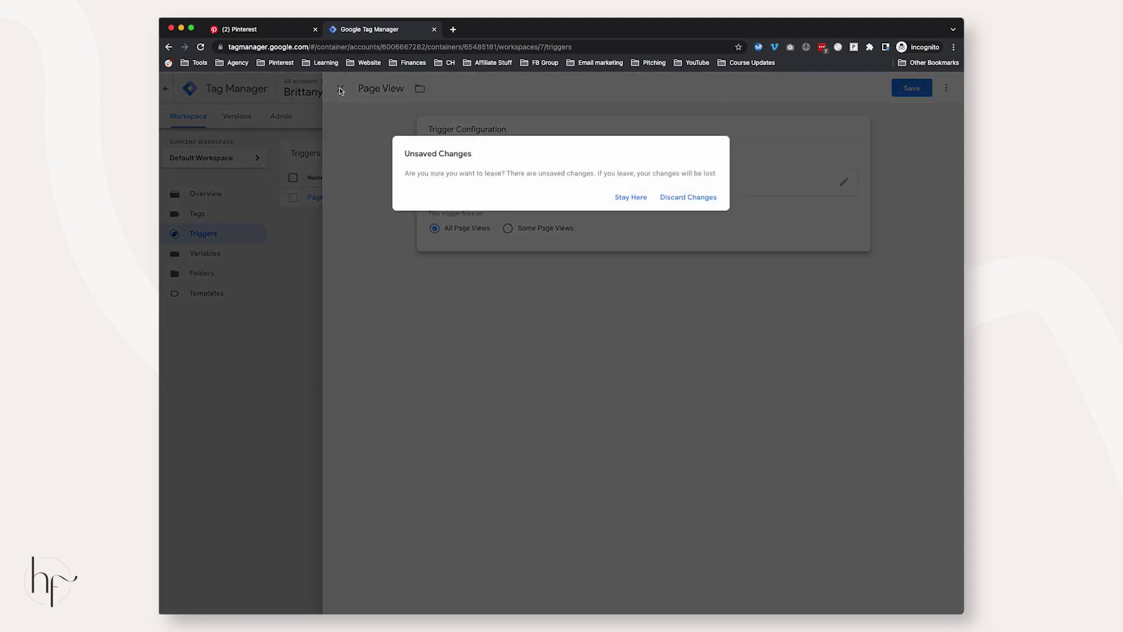
left_click(692, 199)
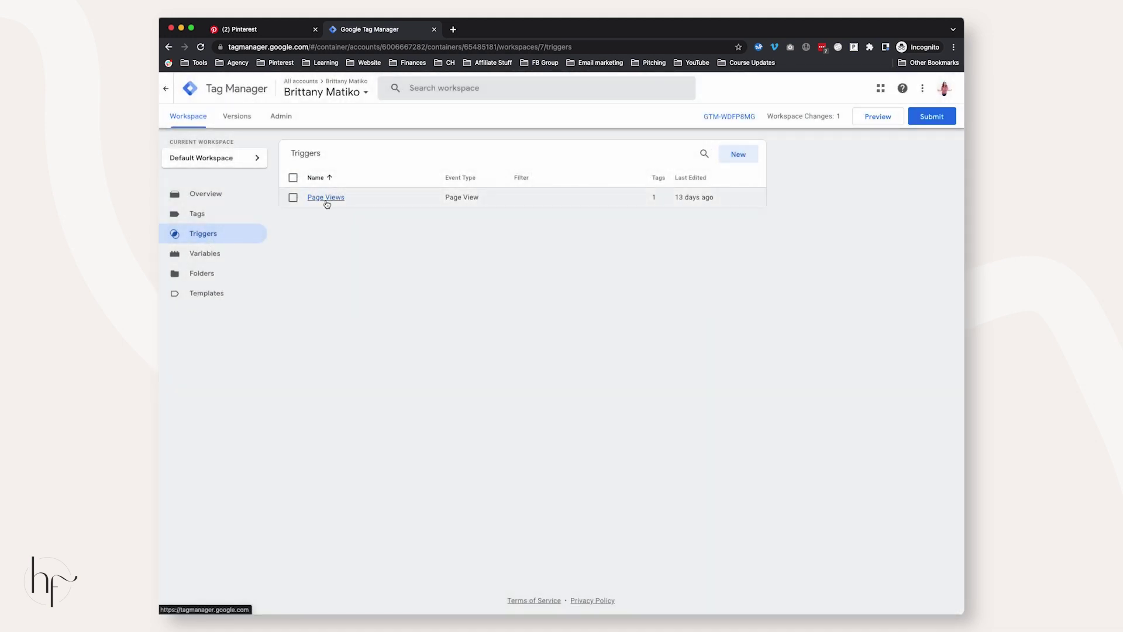
left_click(211, 213)
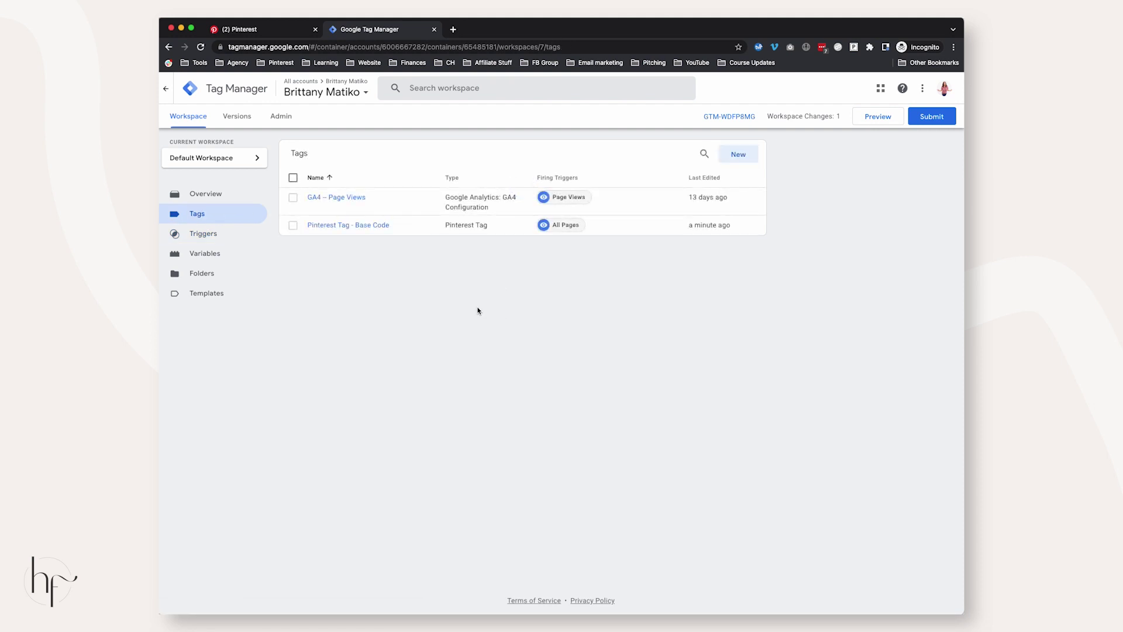
- Set Pinterest Tag - Base Code's Event to Fire to Page Visit, then return to Pinterest Conversions
left_click(371, 227)
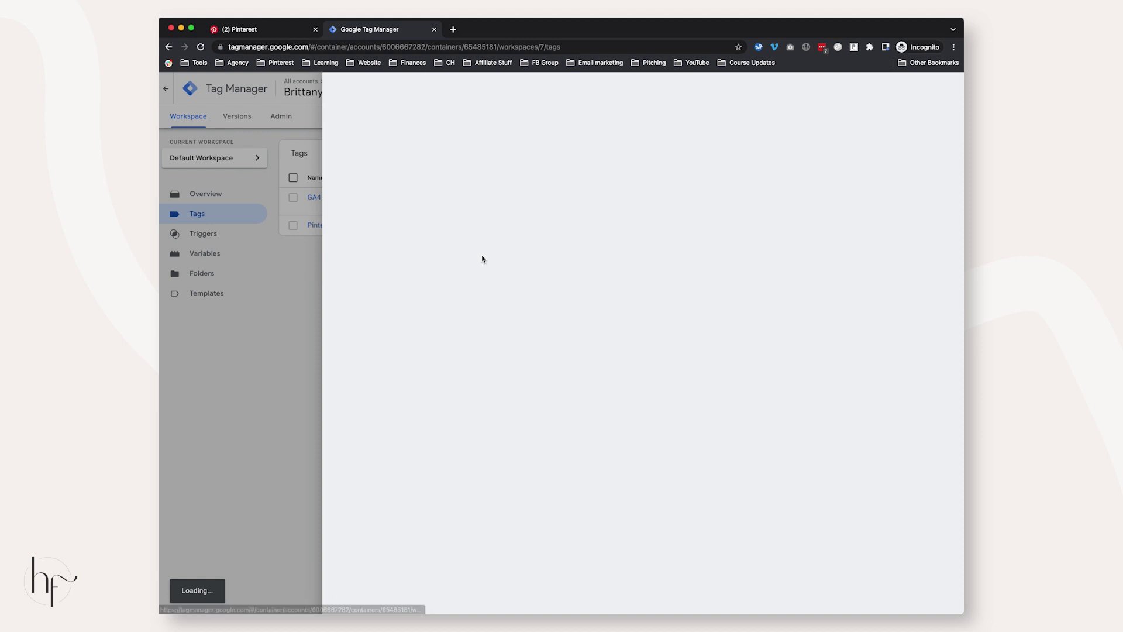
left_click(855, 168)
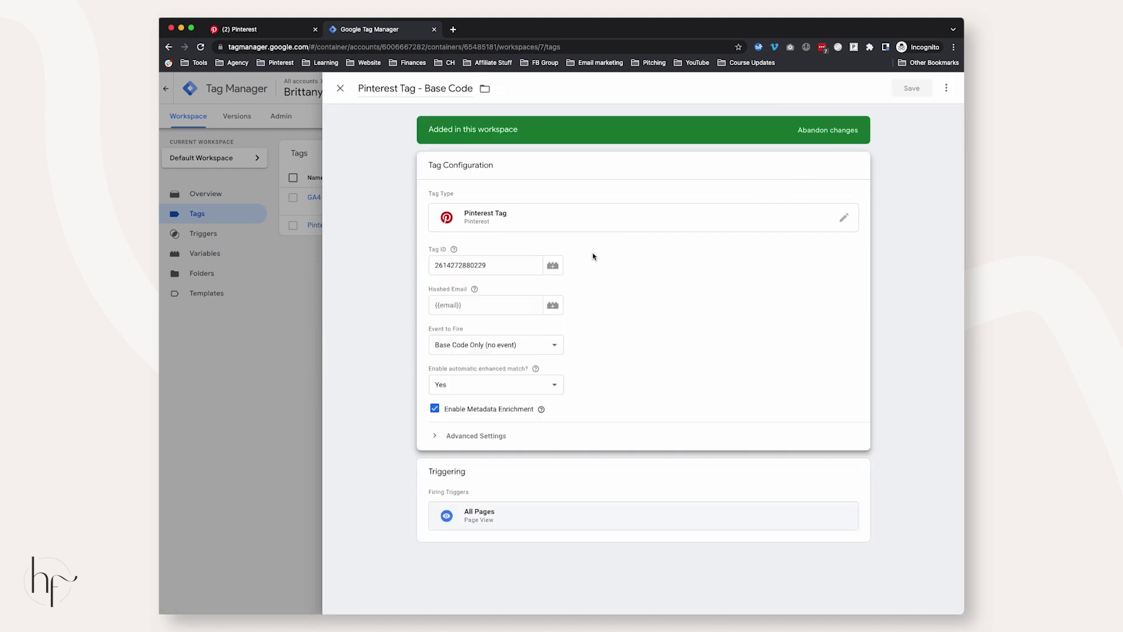
left_click(520, 345)
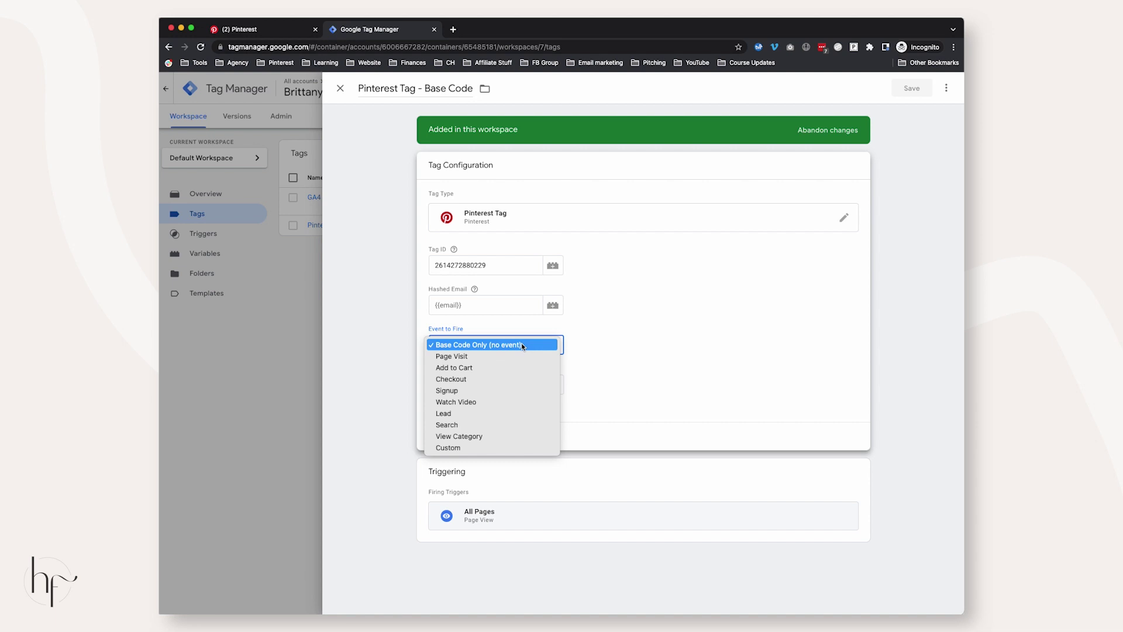
left_click(465, 357)
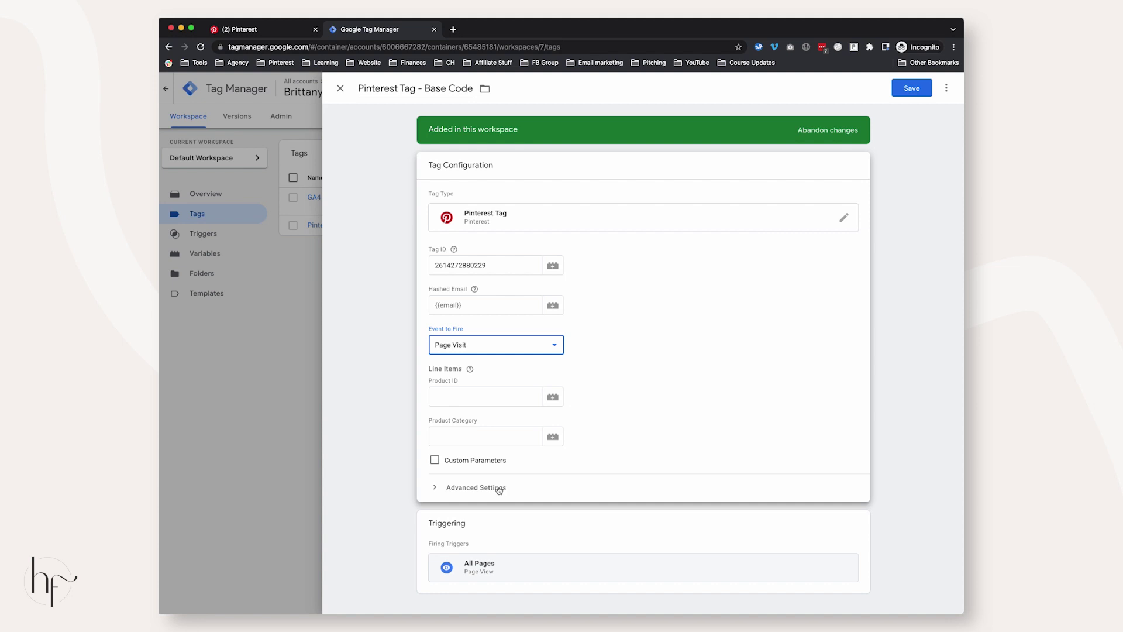
left_click(639, 375)
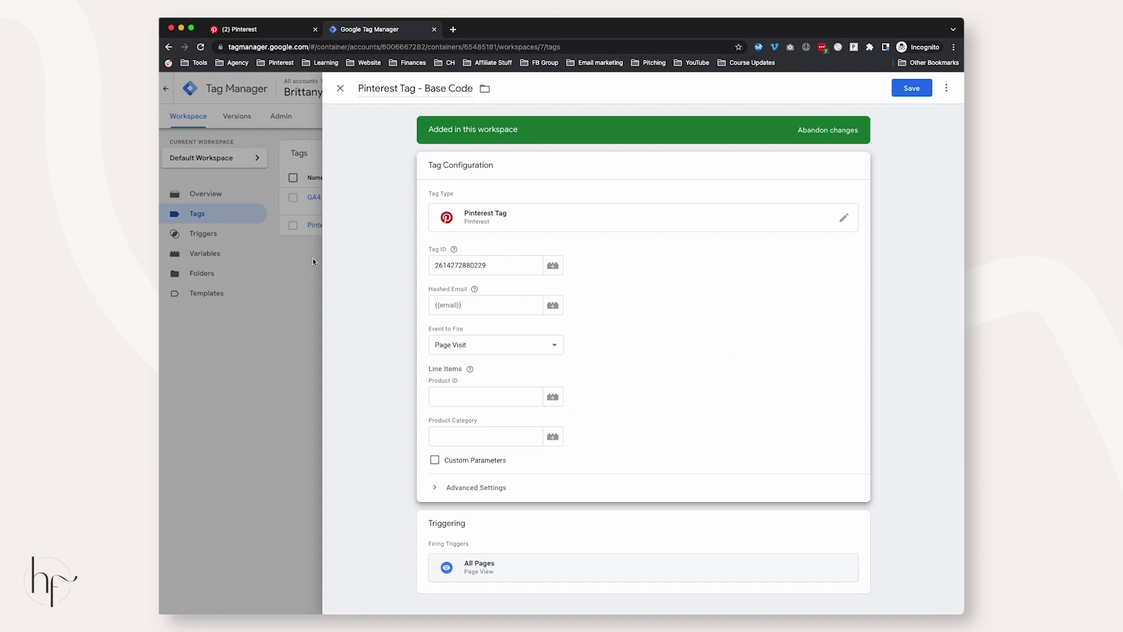
left_click(269, 29)
left_click(424, 475)
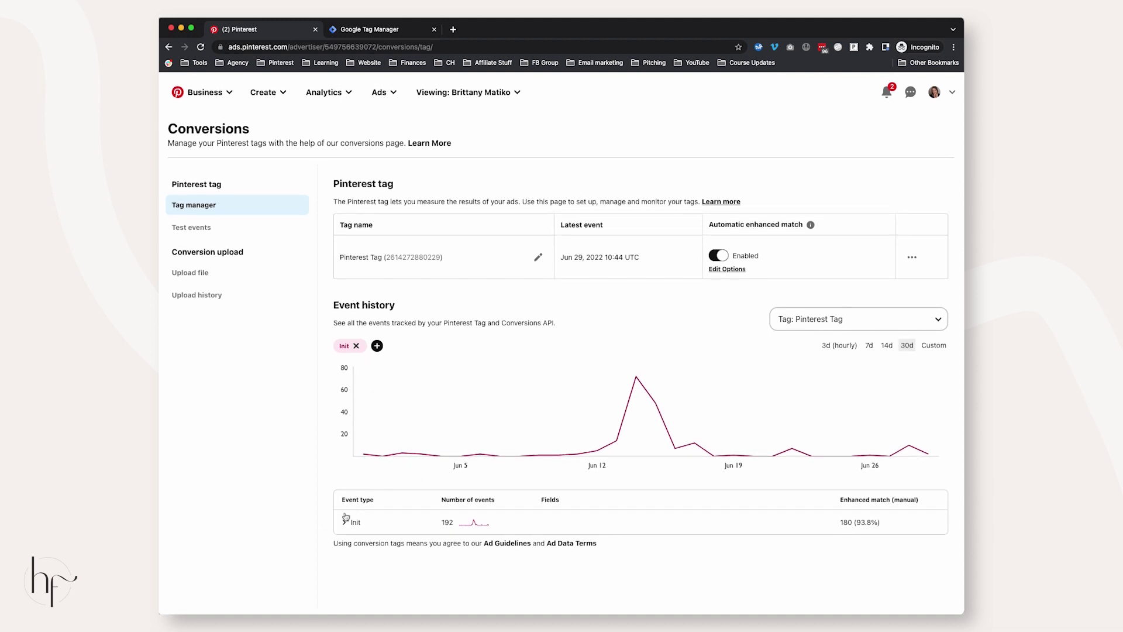
- Show PageVisit alongside Init in the Conversions event history and expand the Init row
mouse_move(375, 442)
double_click(355, 523)
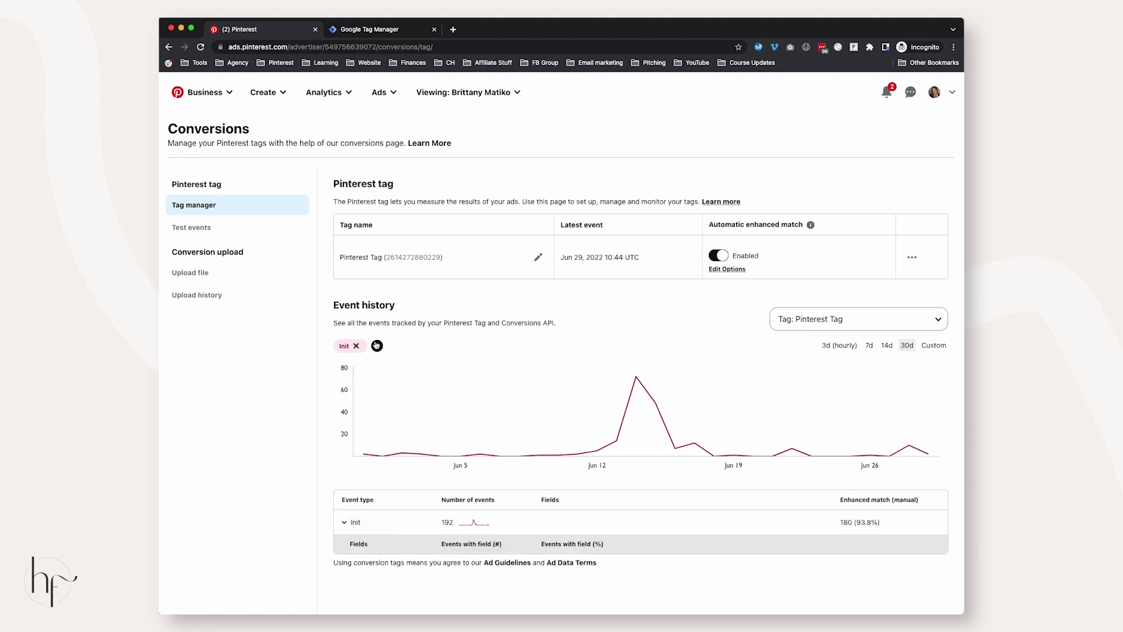
left_click(377, 346)
left_click(718, 144)
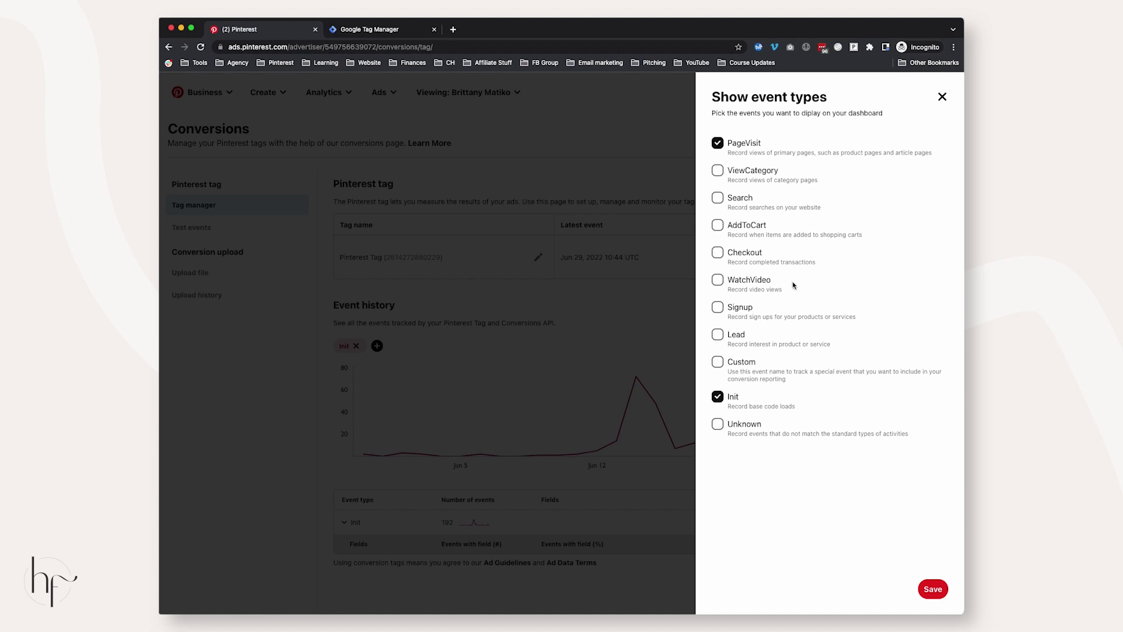
left_click(933, 588)
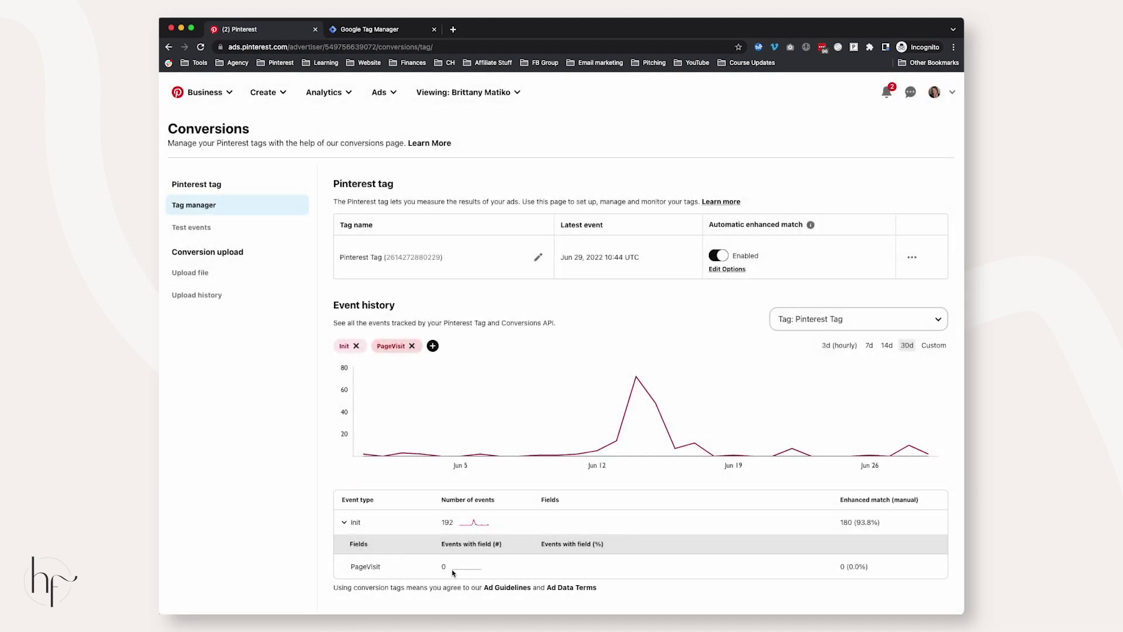
left_click(344, 524)
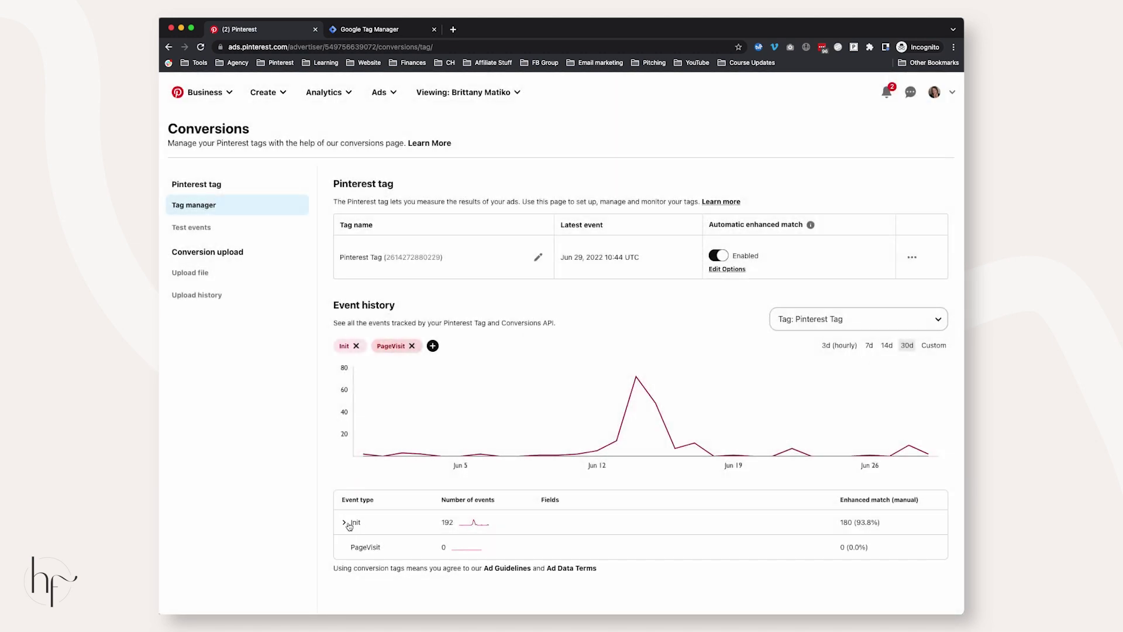
double_click(355, 523)
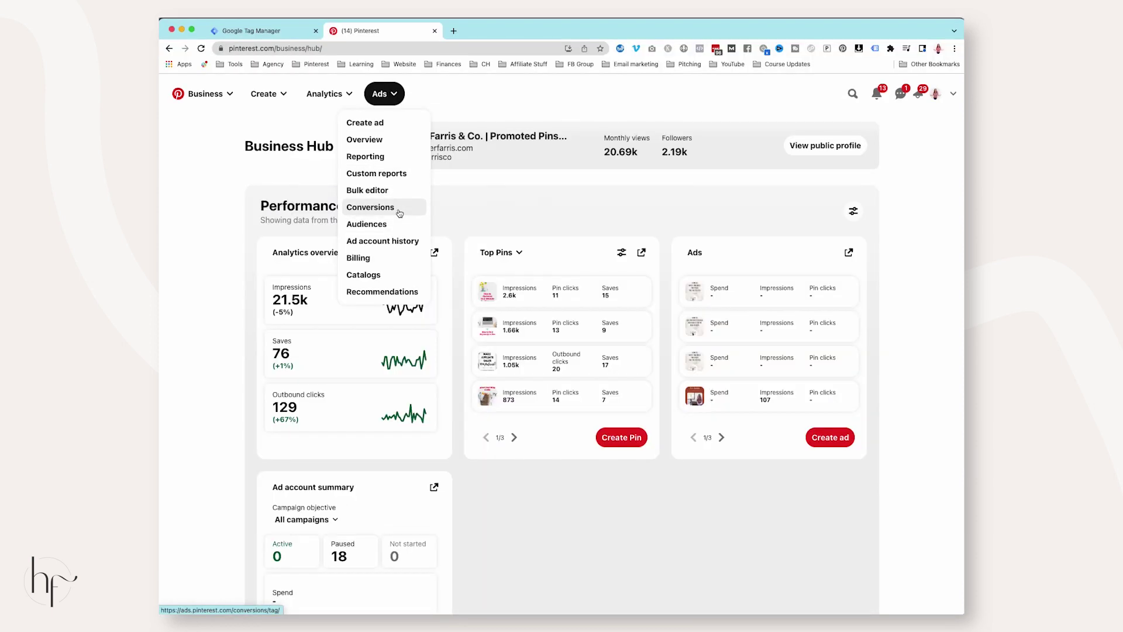
- Open the other account's Conversions page and expand PageVisit, showing 6,550 events
left_click(393, 206)
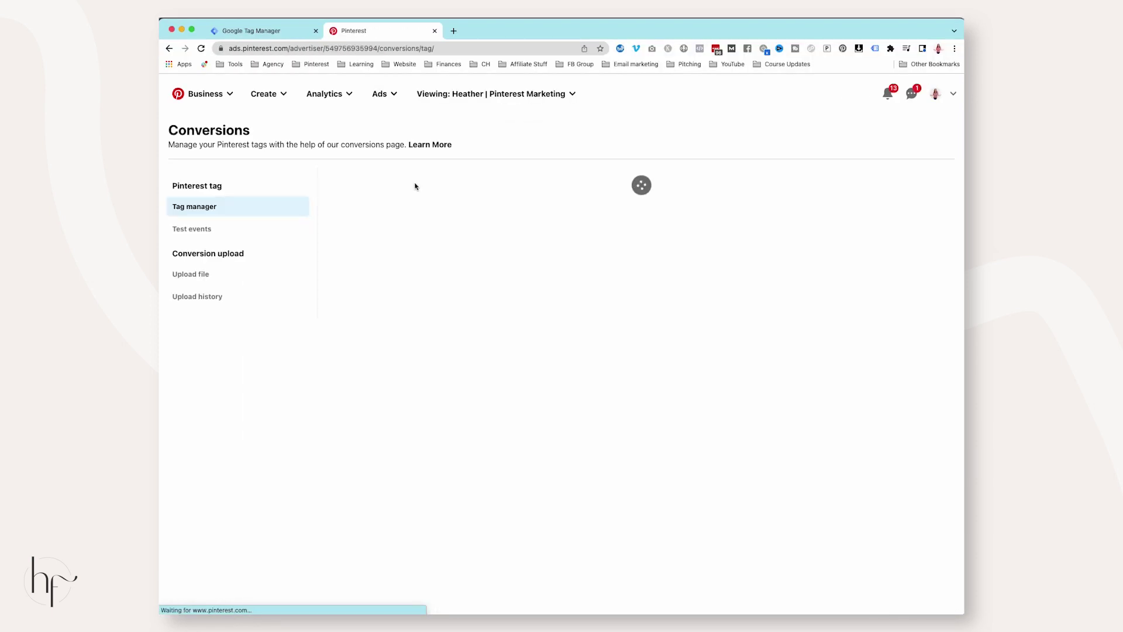
scroll(375, 293, "down", 3)
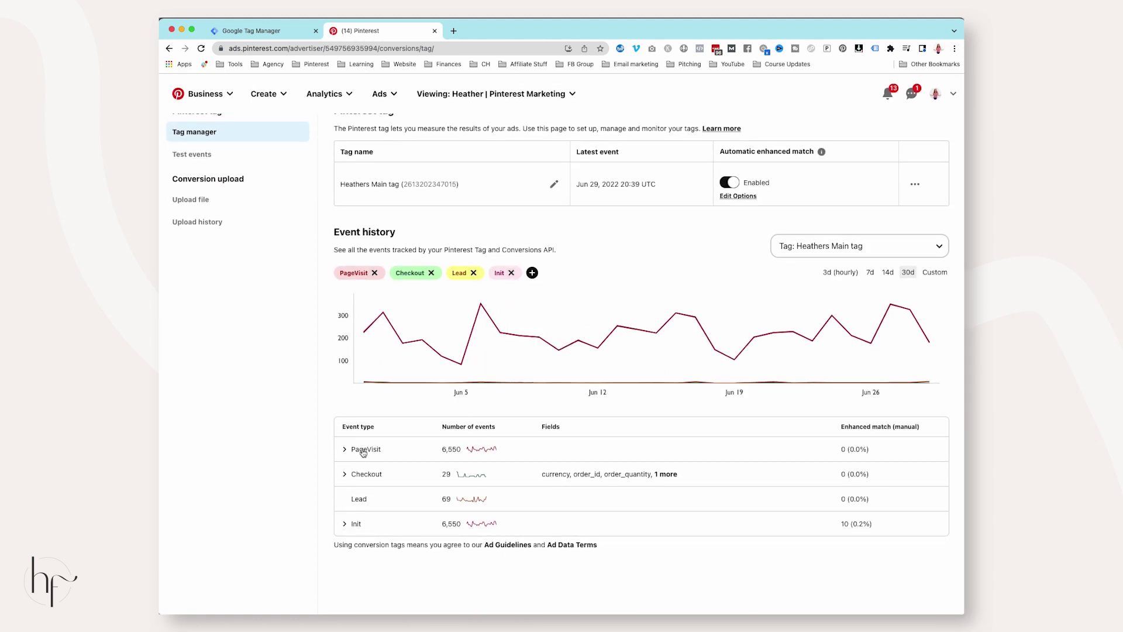
left_click(448, 452)
left_click(447, 452)
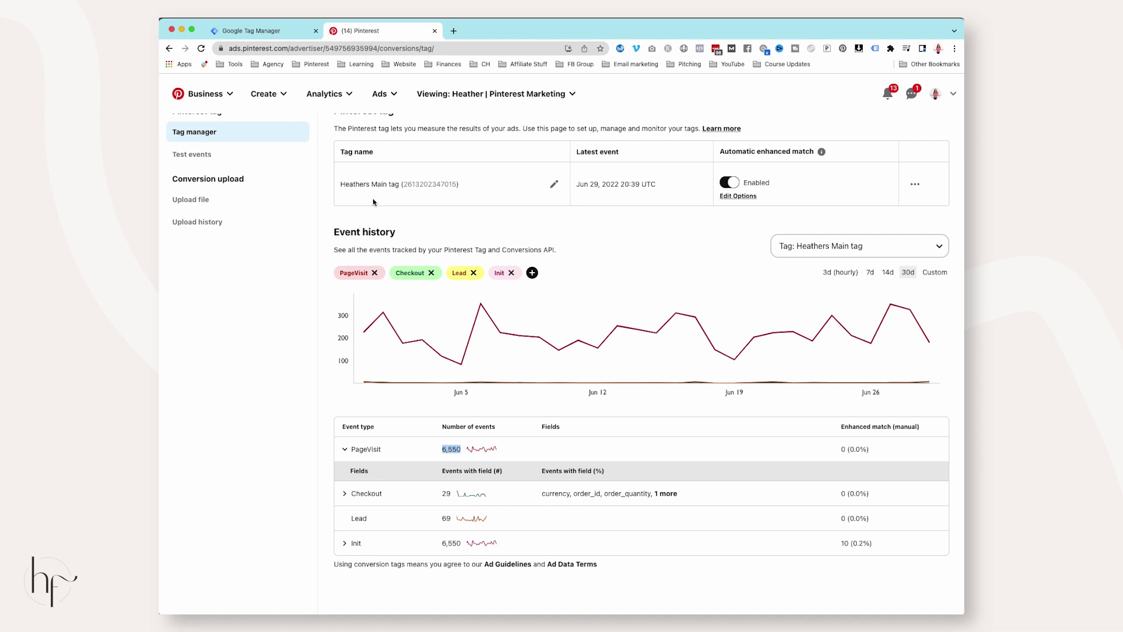
left_click(395, 97)
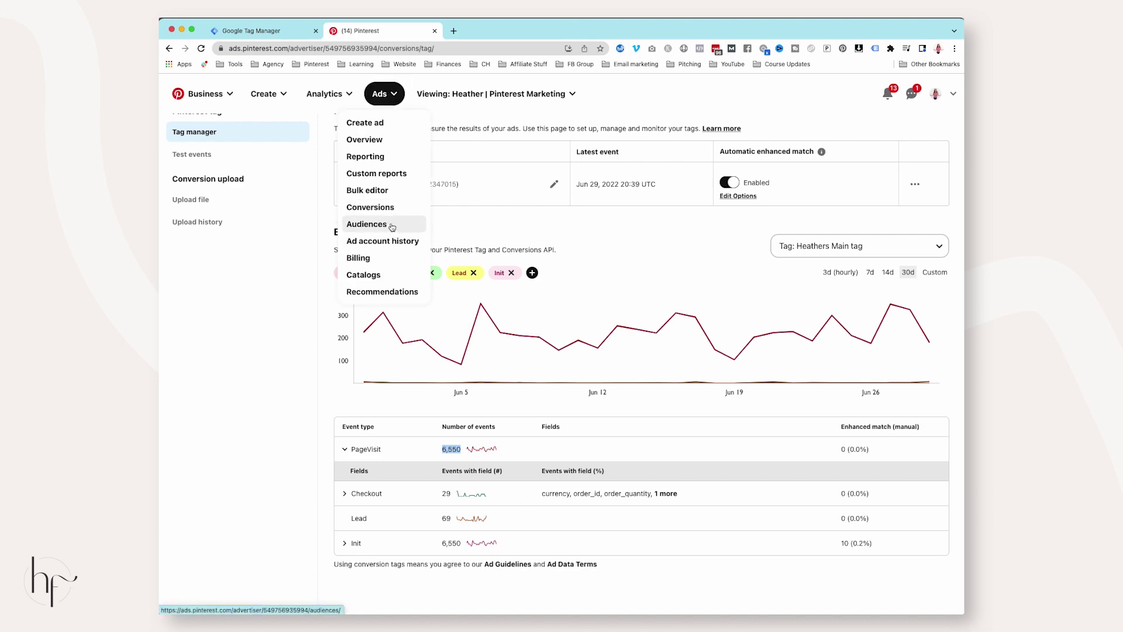
- Start a new Site visitors audience with an Event filter matching pageview
left_click(353, 223)
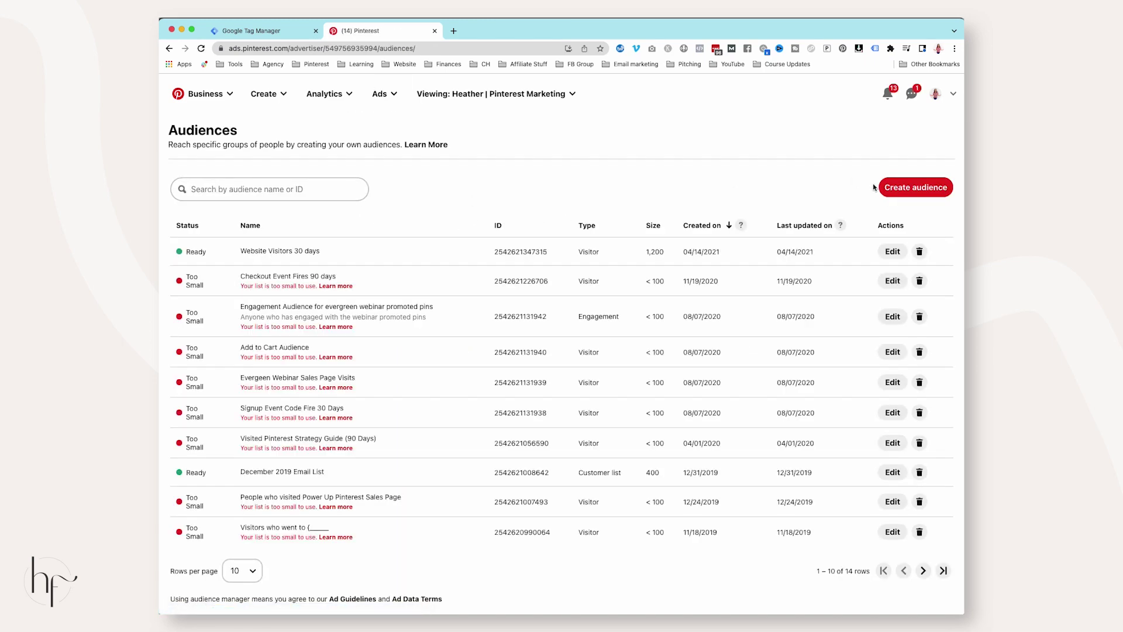
left_click(912, 185)
left_click(585, 225)
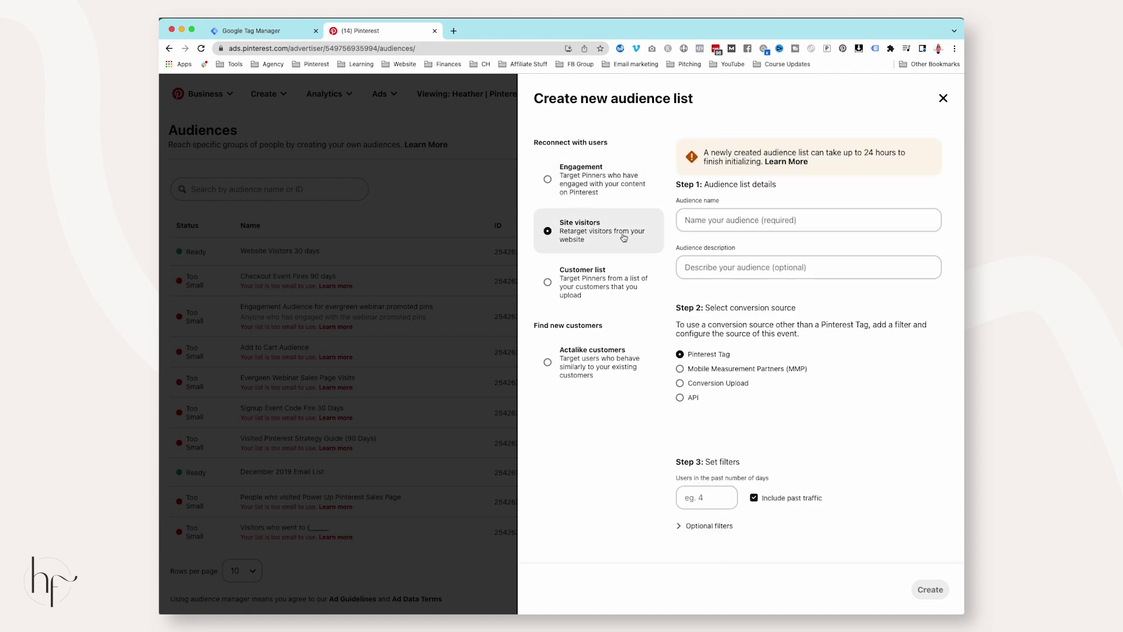
left_click(719, 526)
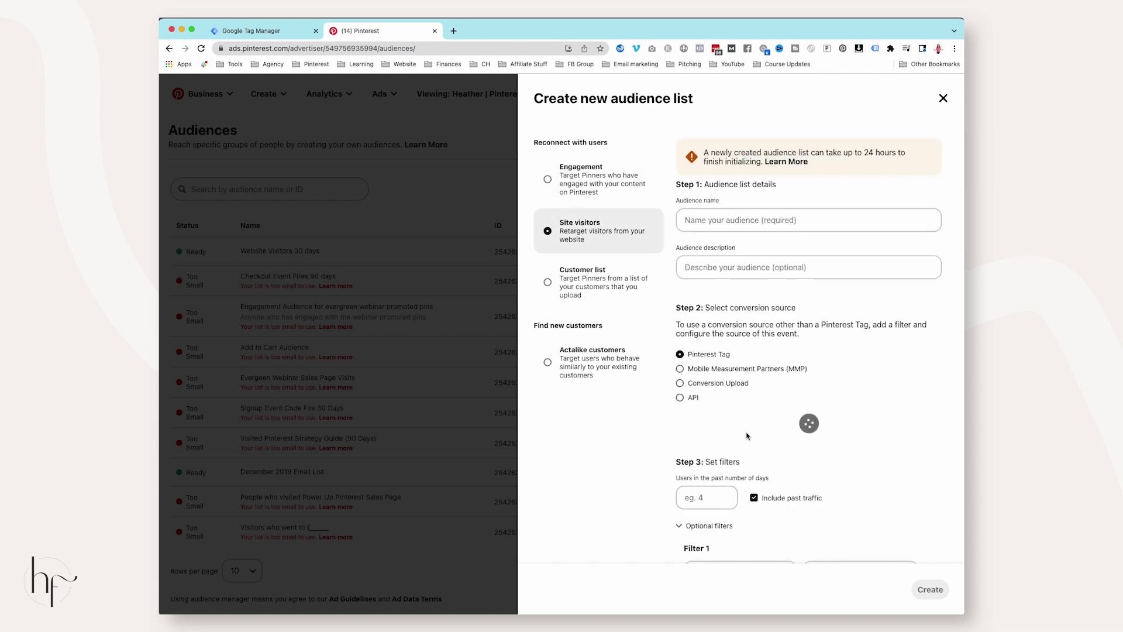
scroll(751, 452, "down", 3)
left_click(751, 451)
left_click(753, 466)
left_click(840, 454)
type("pa")
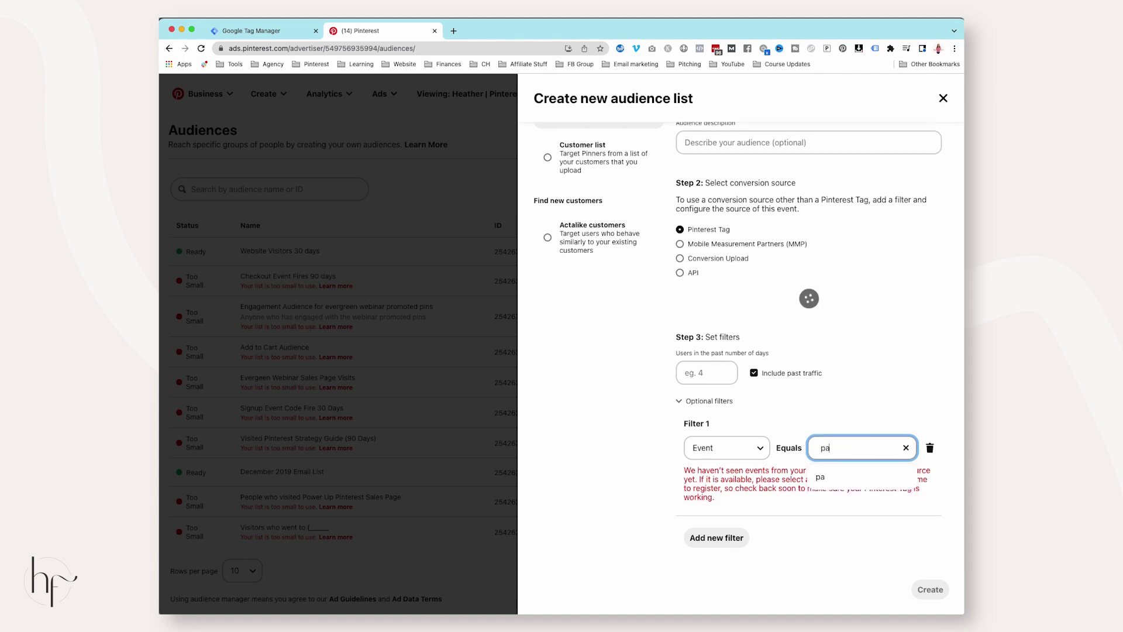
type("geview")
key("Return")
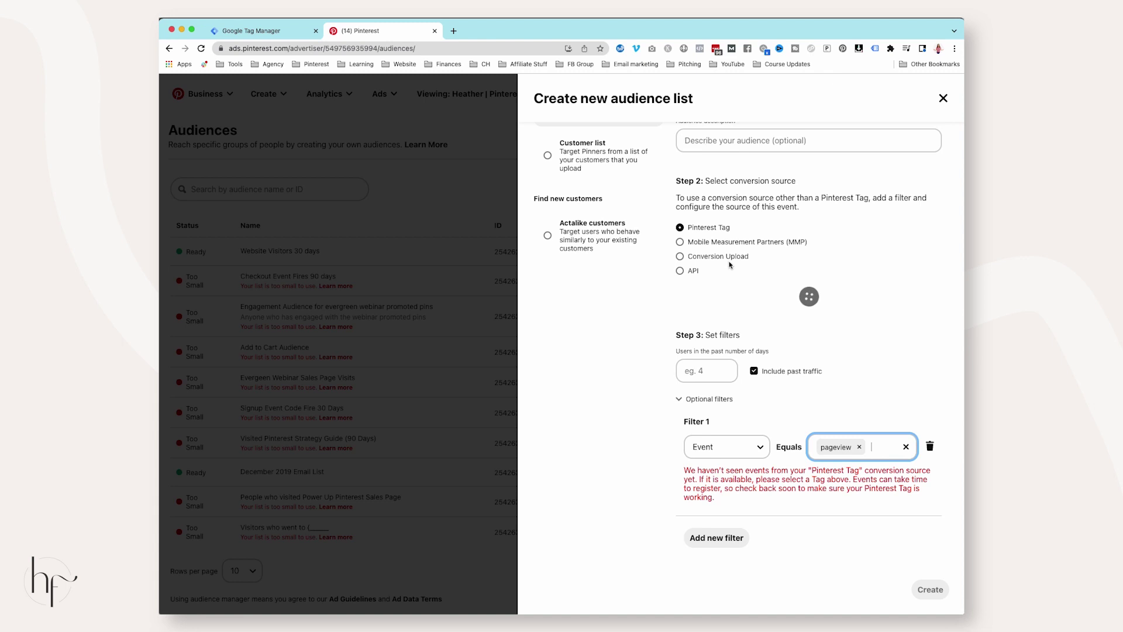
- Set 30 days, name it '30 Day PageViews', switch the filter to pagevisit, and create it
left_click(707, 371)
type("30")
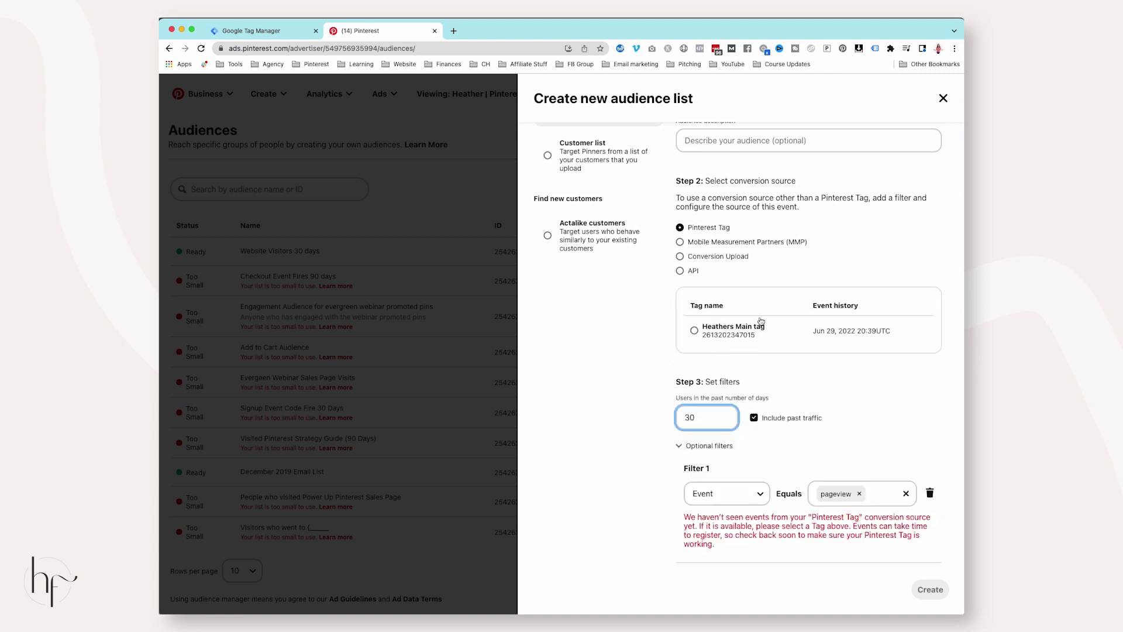
left_click(736, 222)
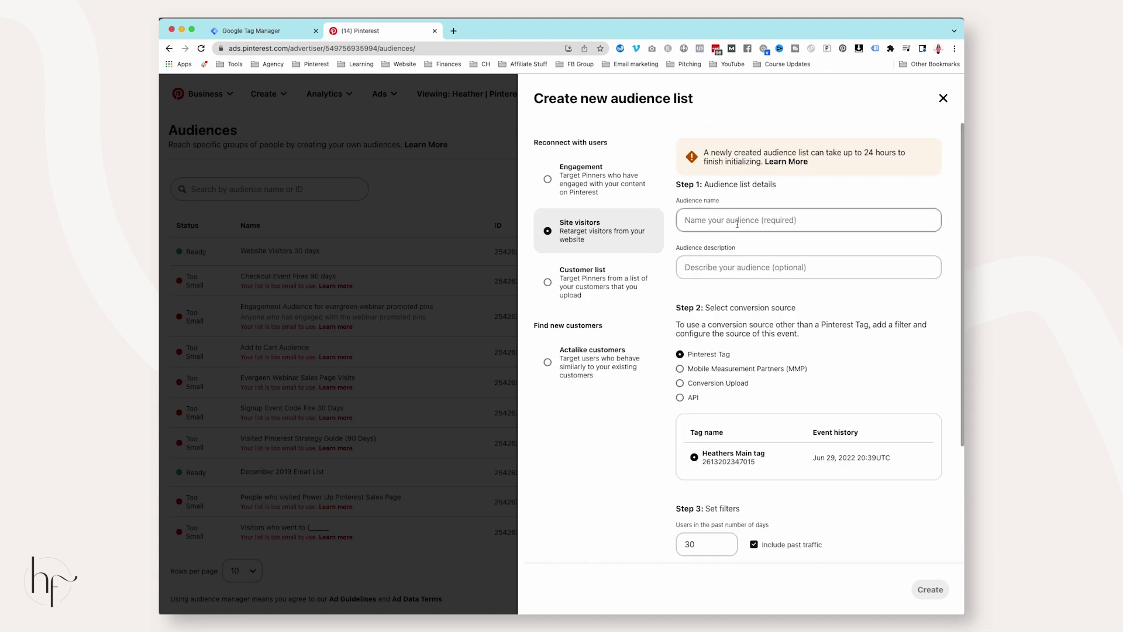
type("30 Day PageViews")
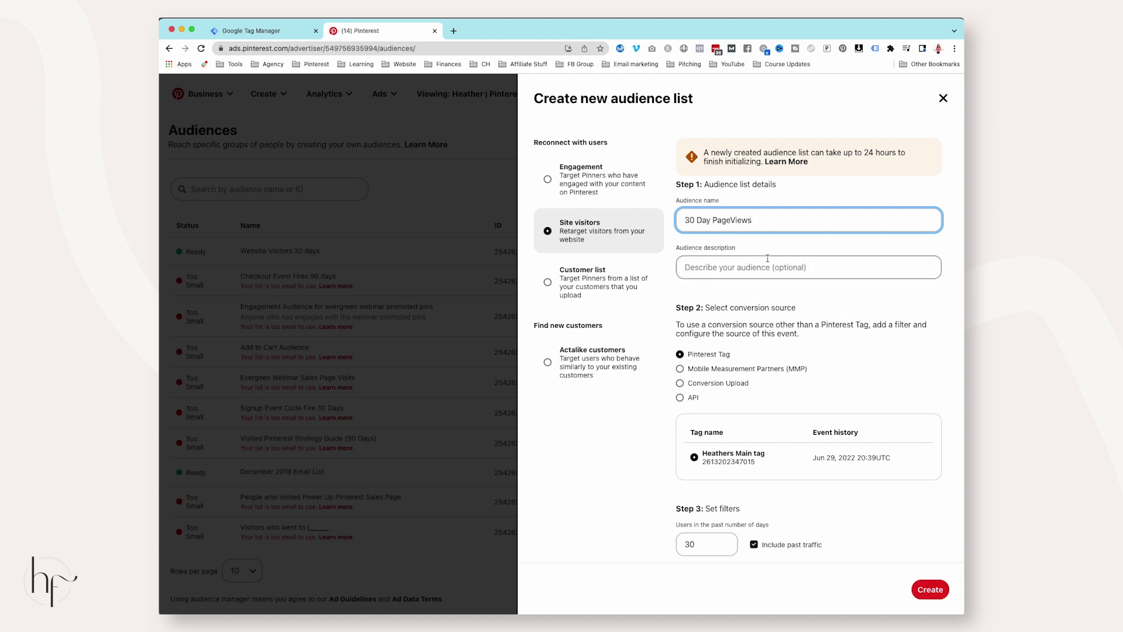
scroll(824, 405, "down", 3)
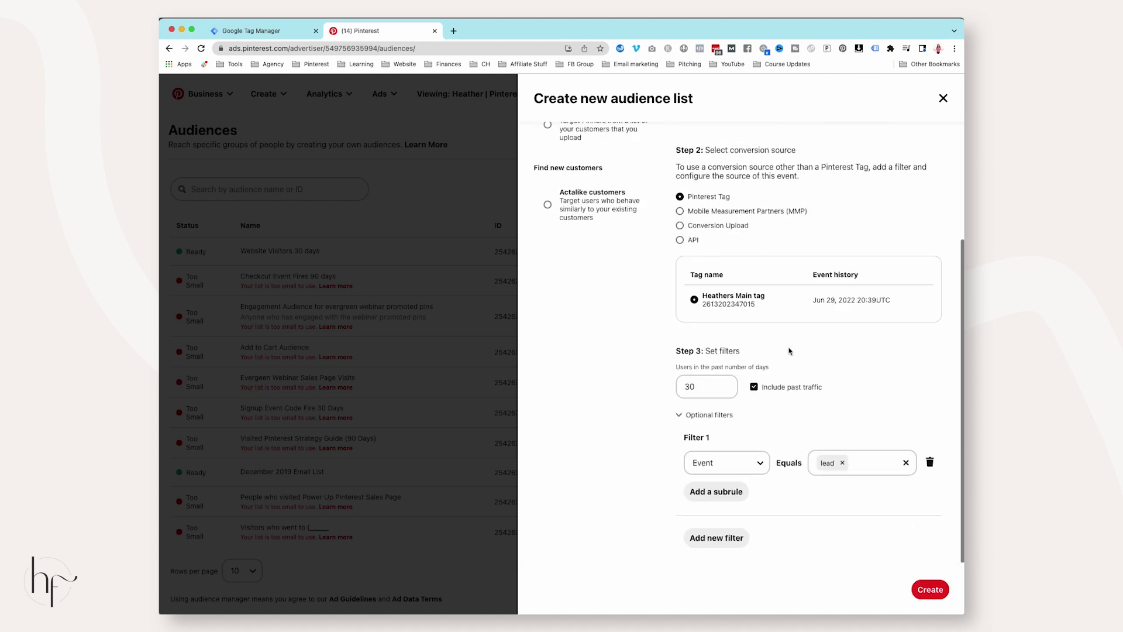
left_click(842, 463)
left_click(836, 510)
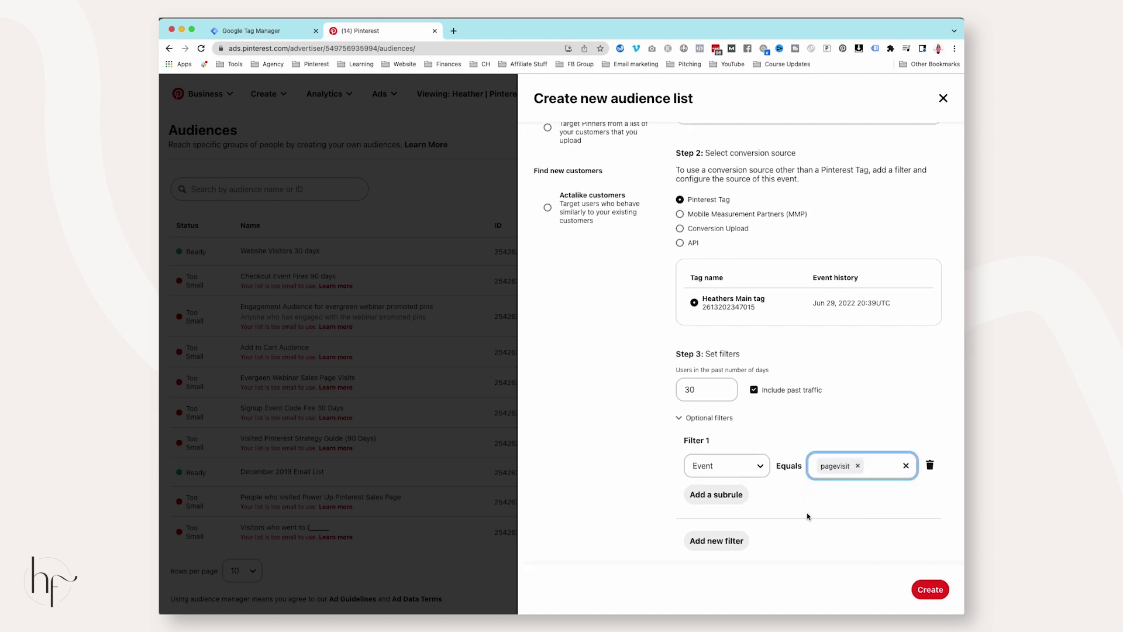
left_click(931, 596)
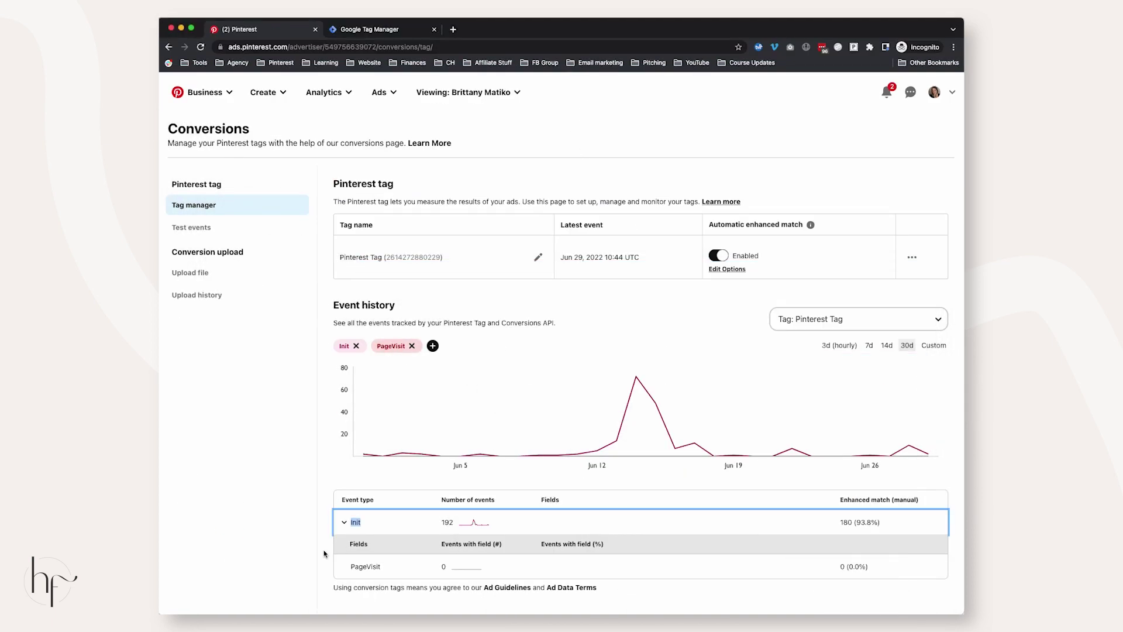
- Collapse the Init row (192 events, PageVisit 0) and return to the GTM tag editor
left_click(344, 522)
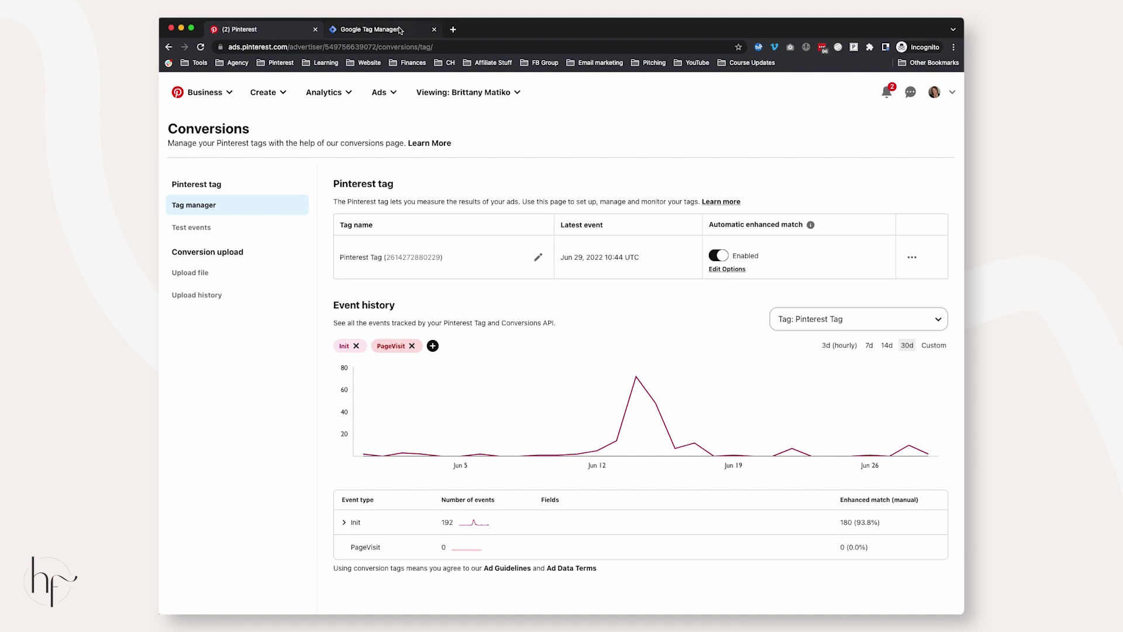
left_click(369, 29)
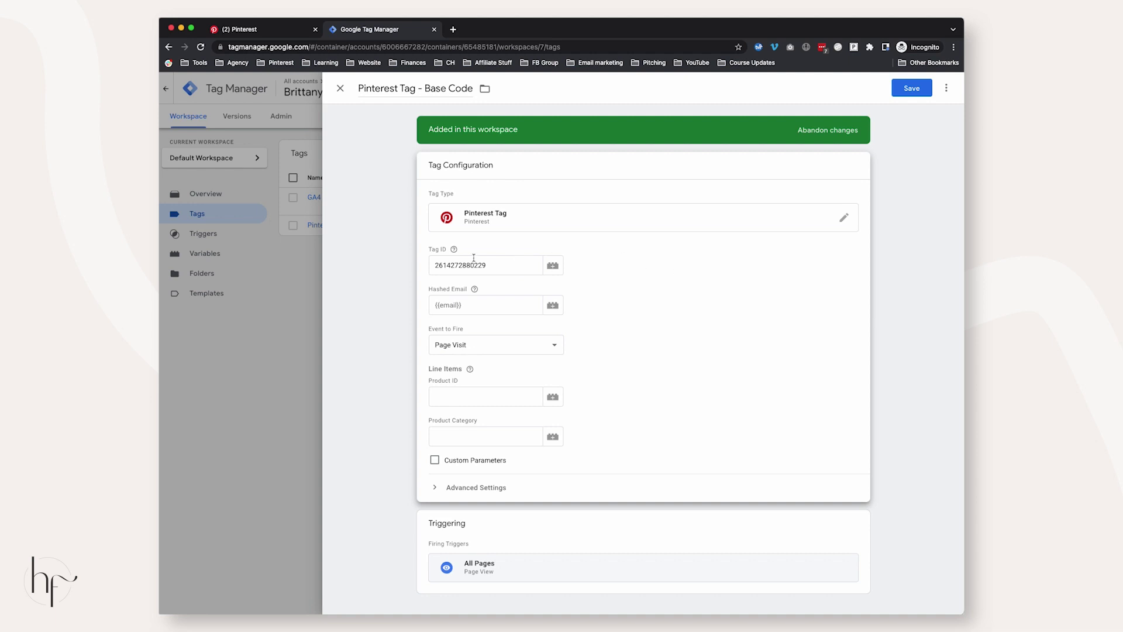
- Save the Pinterest base code tag and name the new version 'Added Pinterest Base Code with Page Visit Event'
left_click(911, 88)
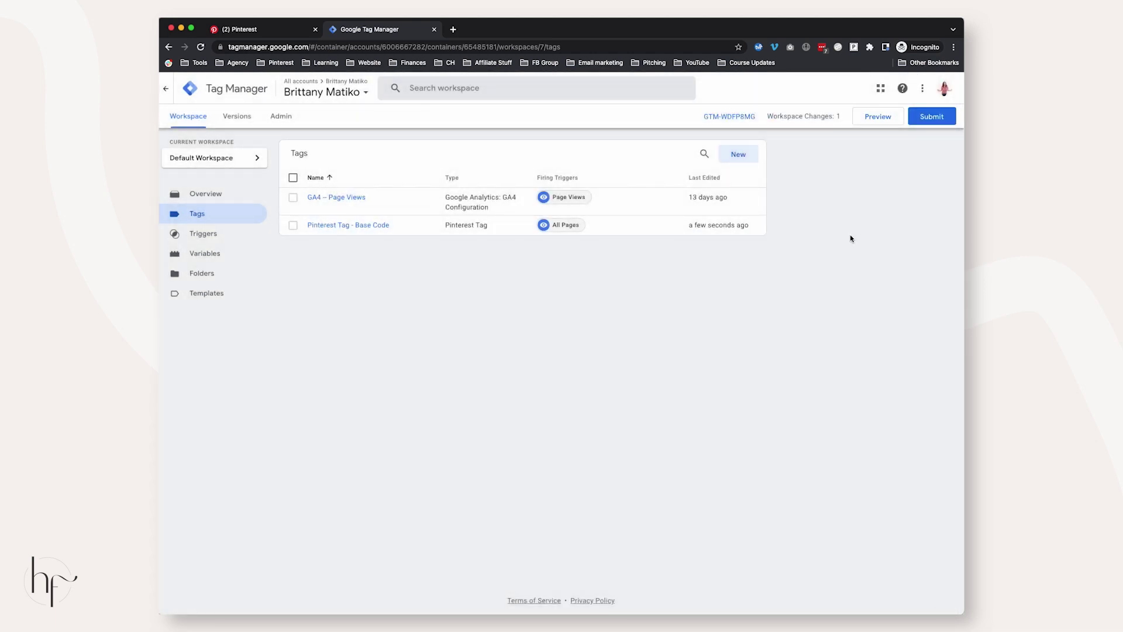
left_click(932, 117)
left_click(513, 208)
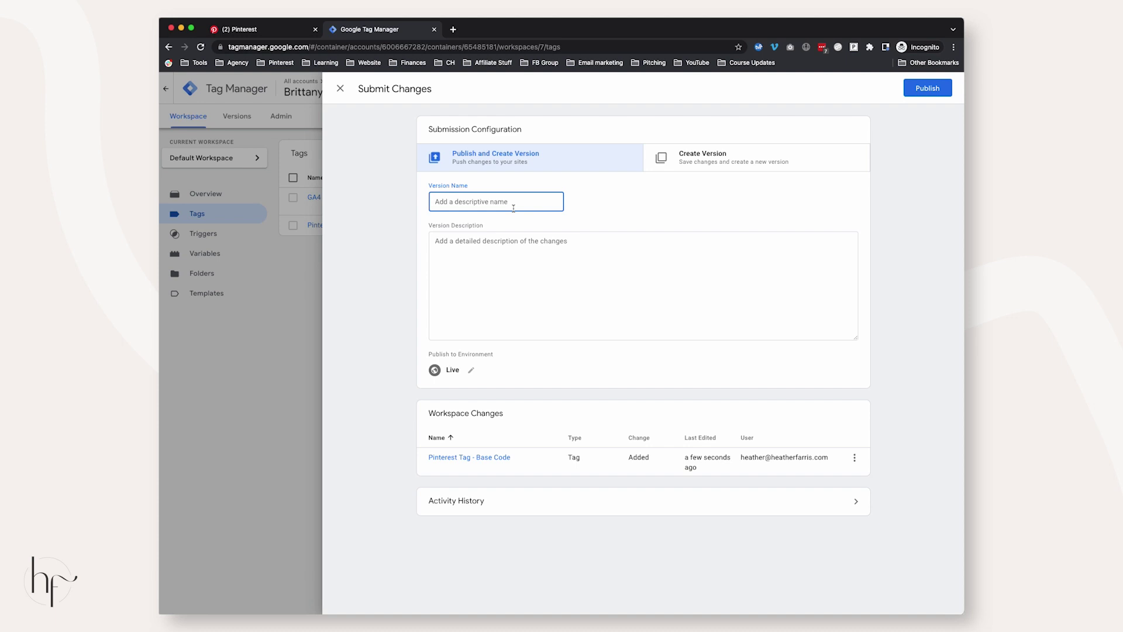
type("Add")
type("Visit Eve")
key("Tab")
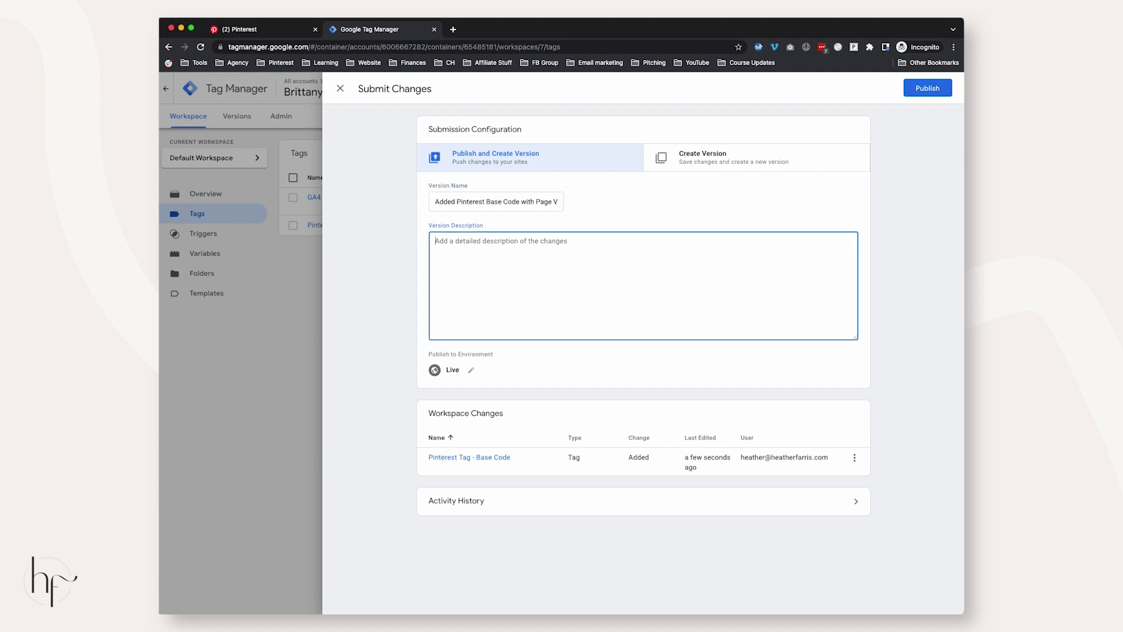
- Copy the version name into the description, publish Version 7 live, and close its summary
left_click(515, 207)
key("ctrl+a")
key("ctrl+c")
left_click(534, 249)
key("ctrl+v")
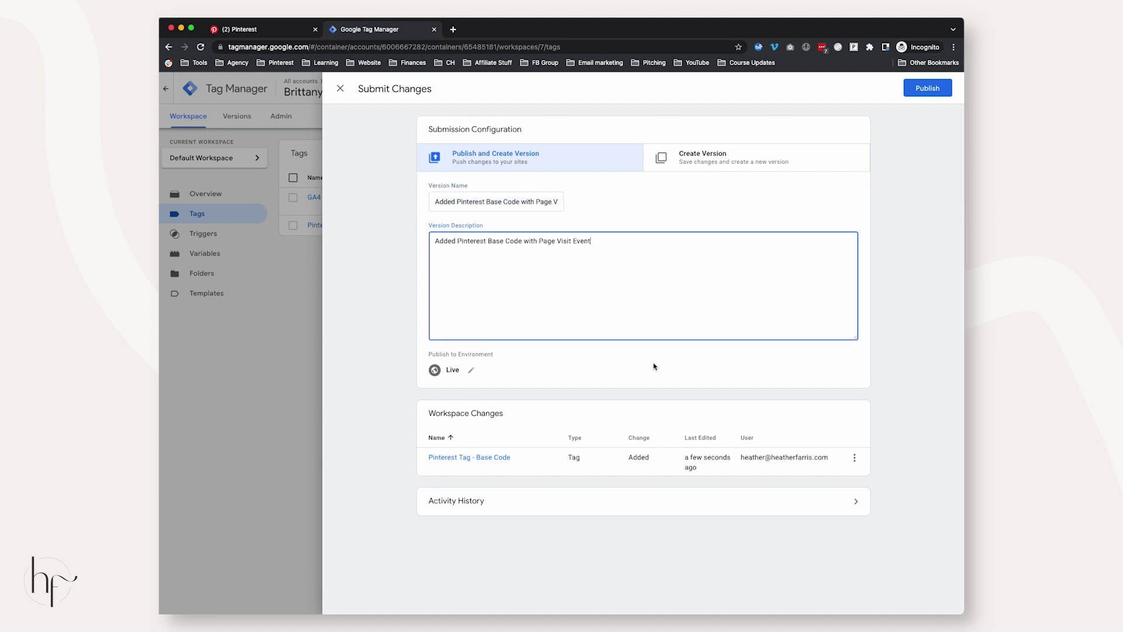
left_click(924, 93)
left_click(923, 94)
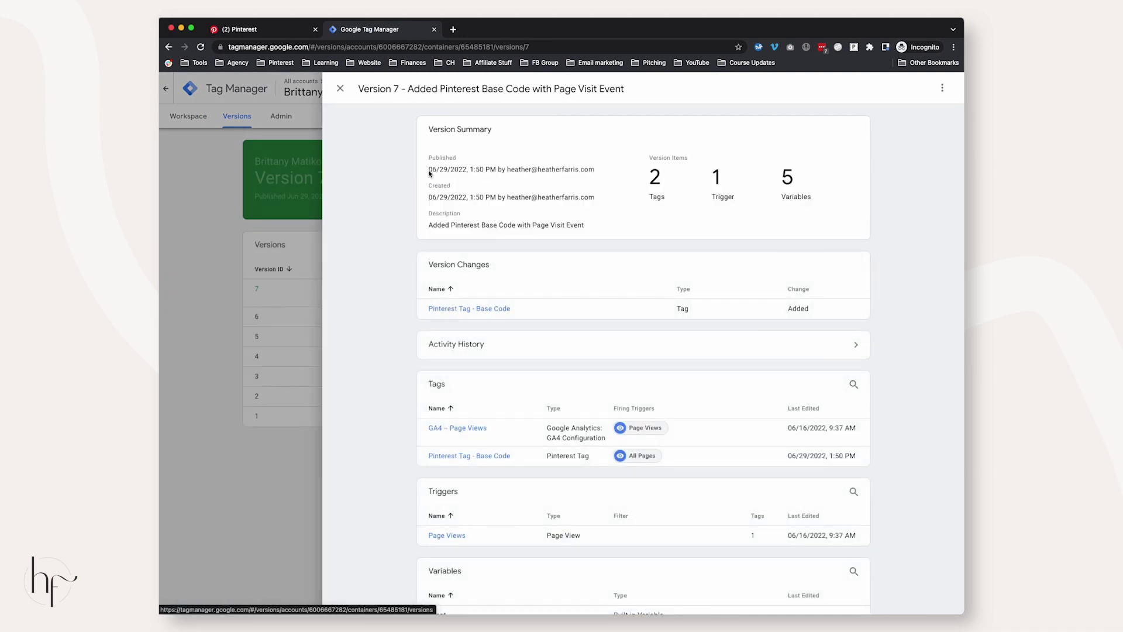
left_click(340, 88)
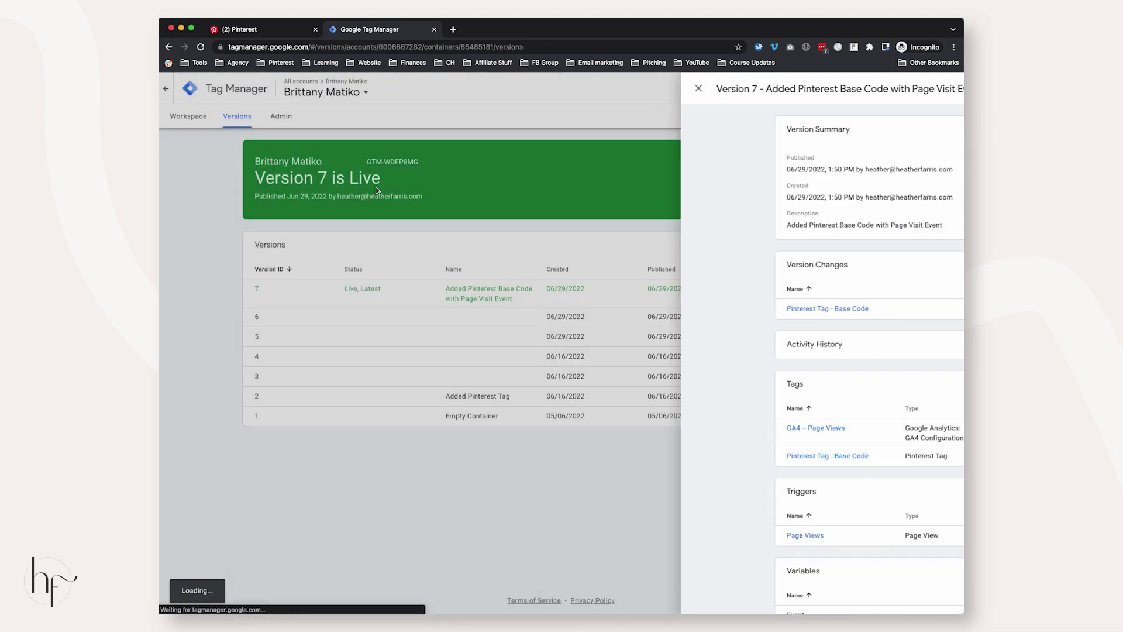
left_click(188, 116)
left_click(454, 30)
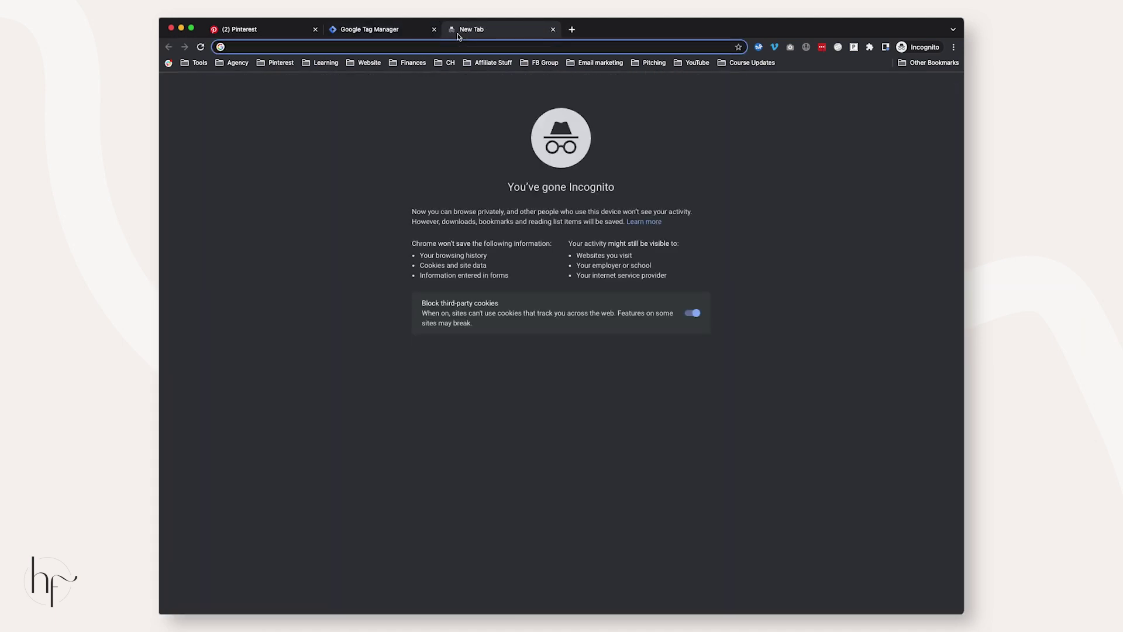
- Load the client's website and check its Pinterest page visit event in Tag Helper
type("brittany")
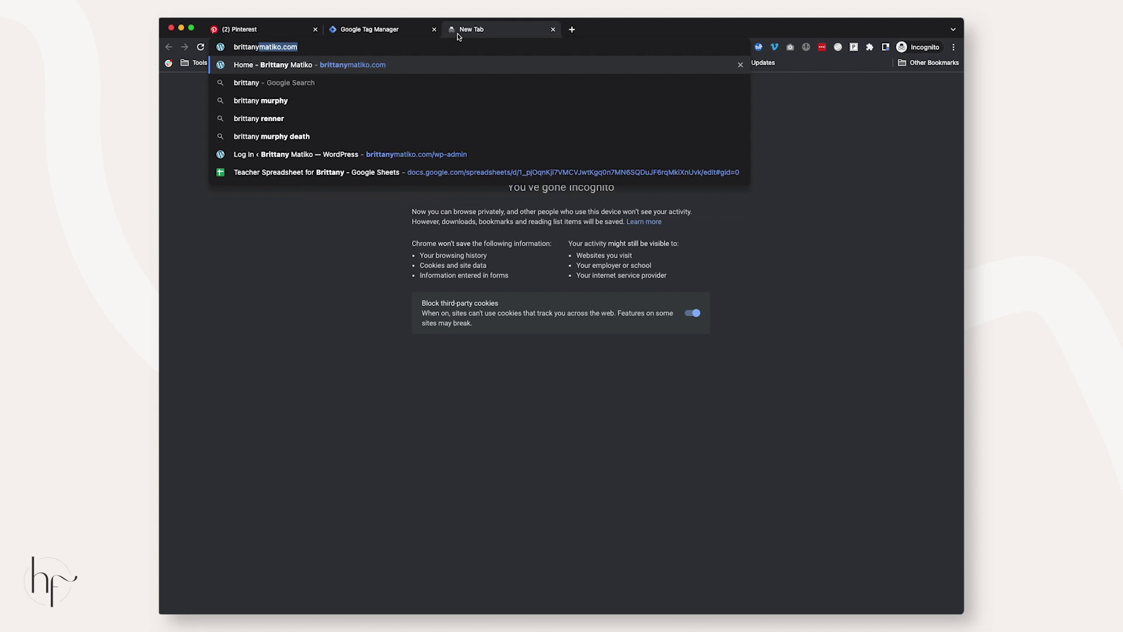
key("Return")
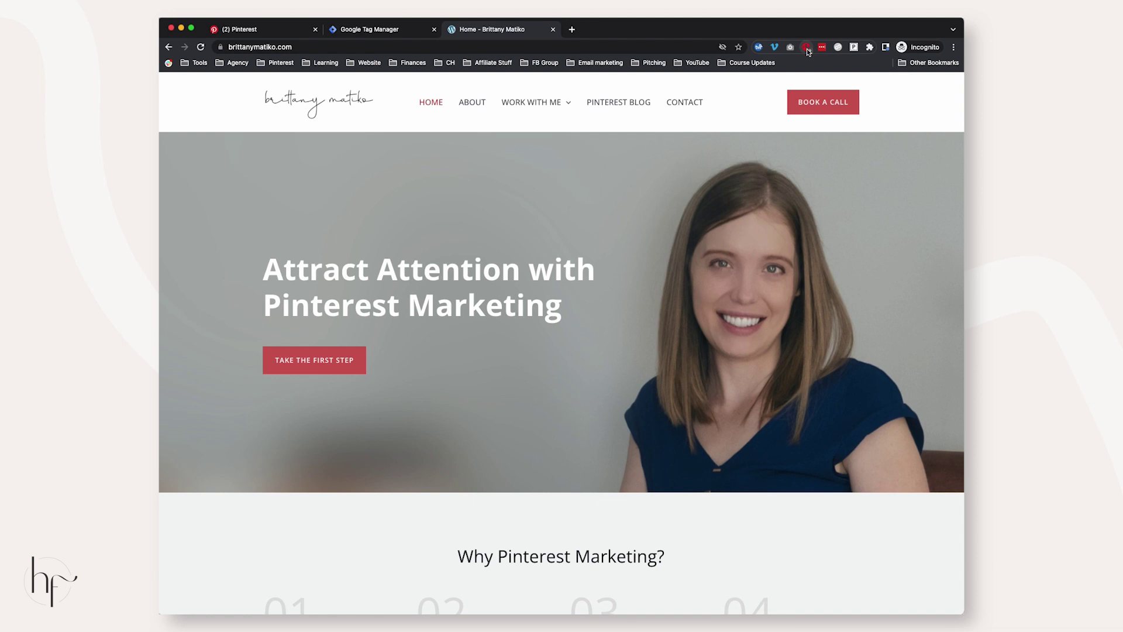
left_click(806, 47)
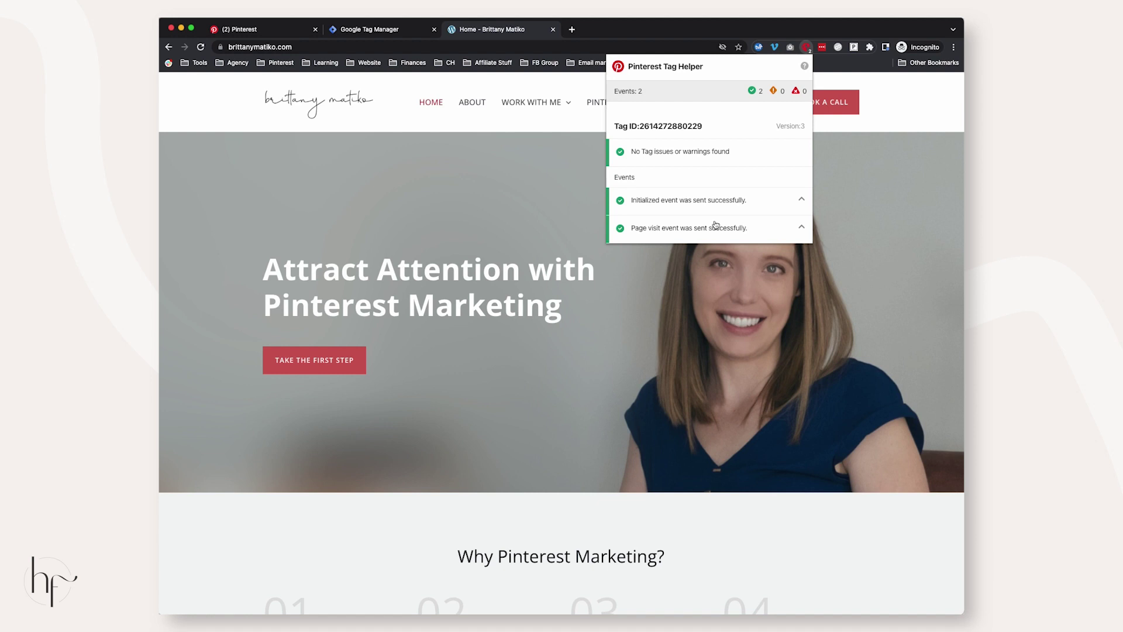
left_click(686, 228)
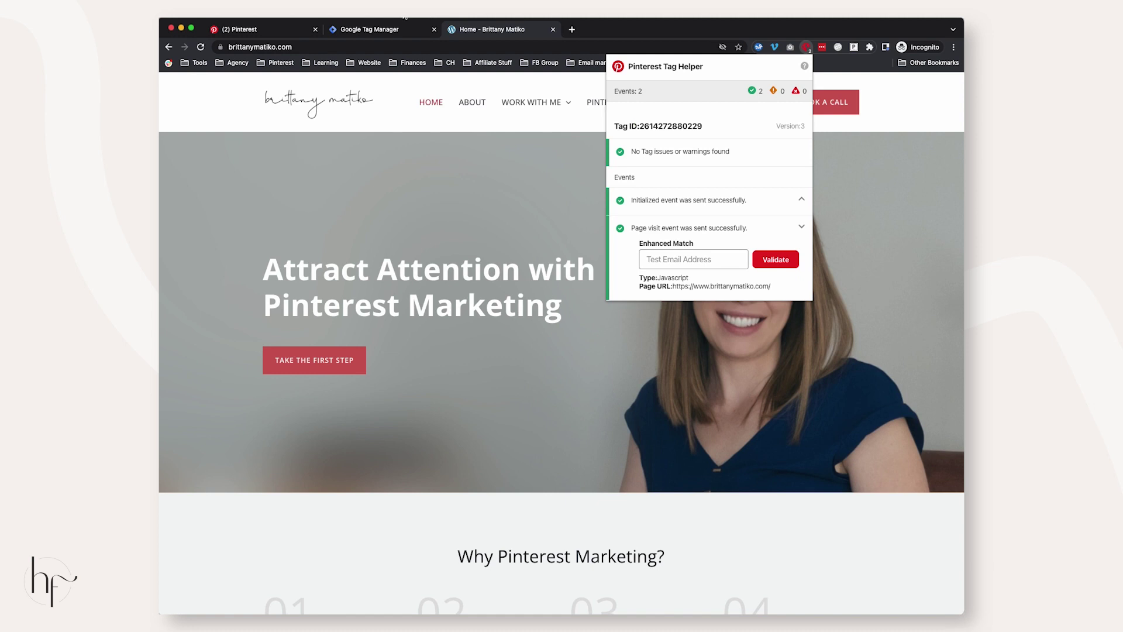
left_click(351, 48)
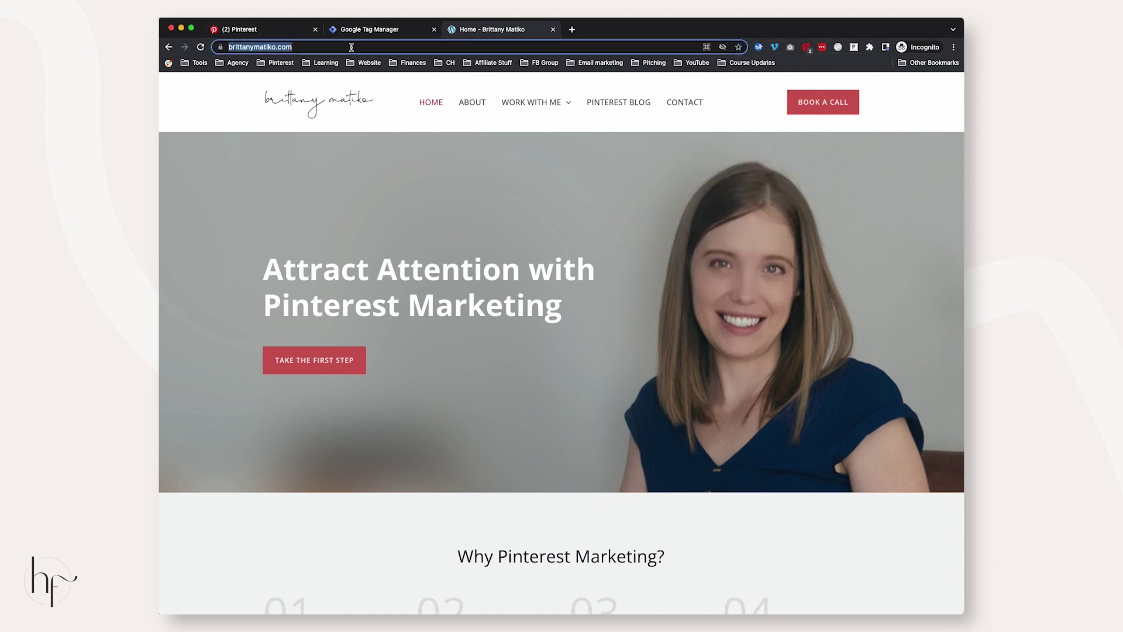
- Launch the website from Pinterest's Test events page using the pasted site URL
left_click(294, 28)
left_click(291, 231)
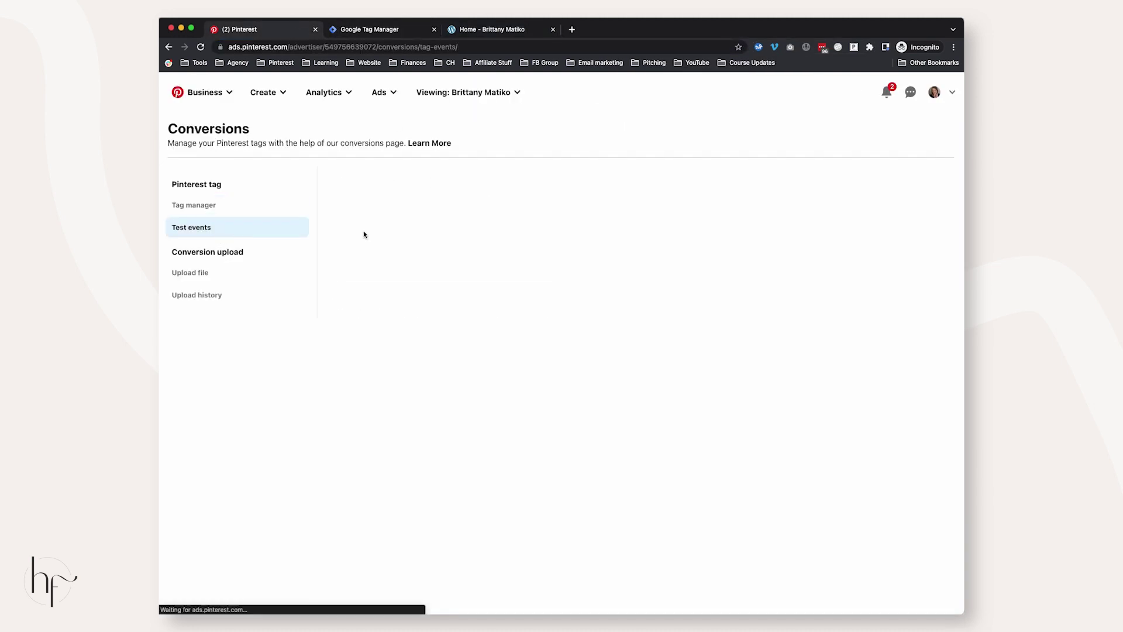
left_click(419, 253)
key("super+v")
left_click(512, 253)
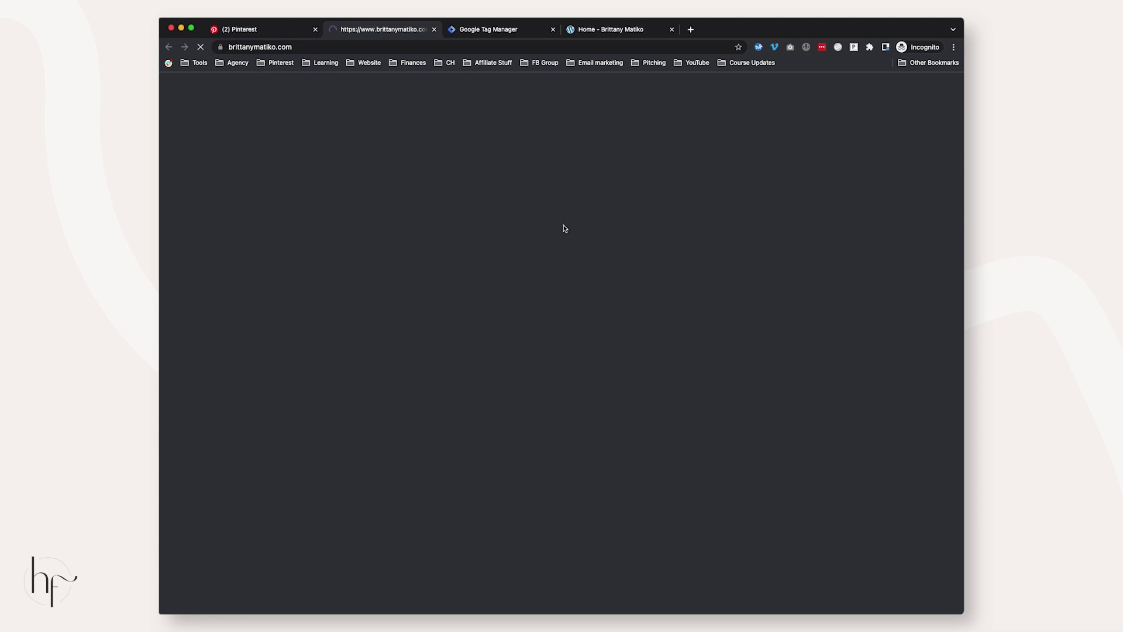
scroll(555, 225, "down", 10)
scroll(554, 225, "up", 10)
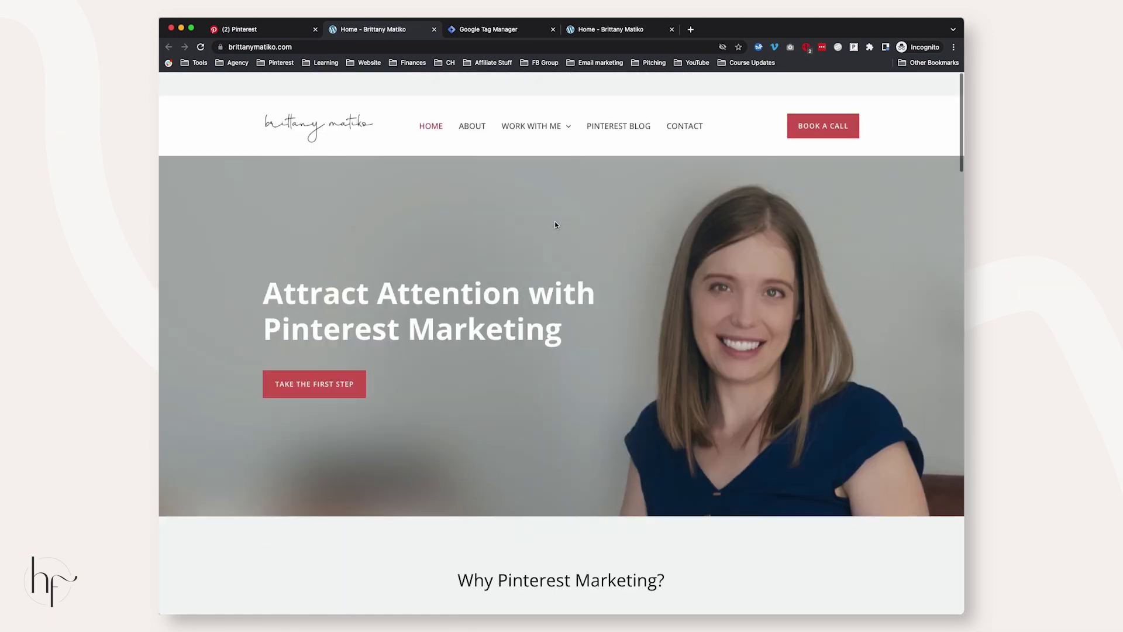
scroll(554, 224, "down", 1)
key("super+1")
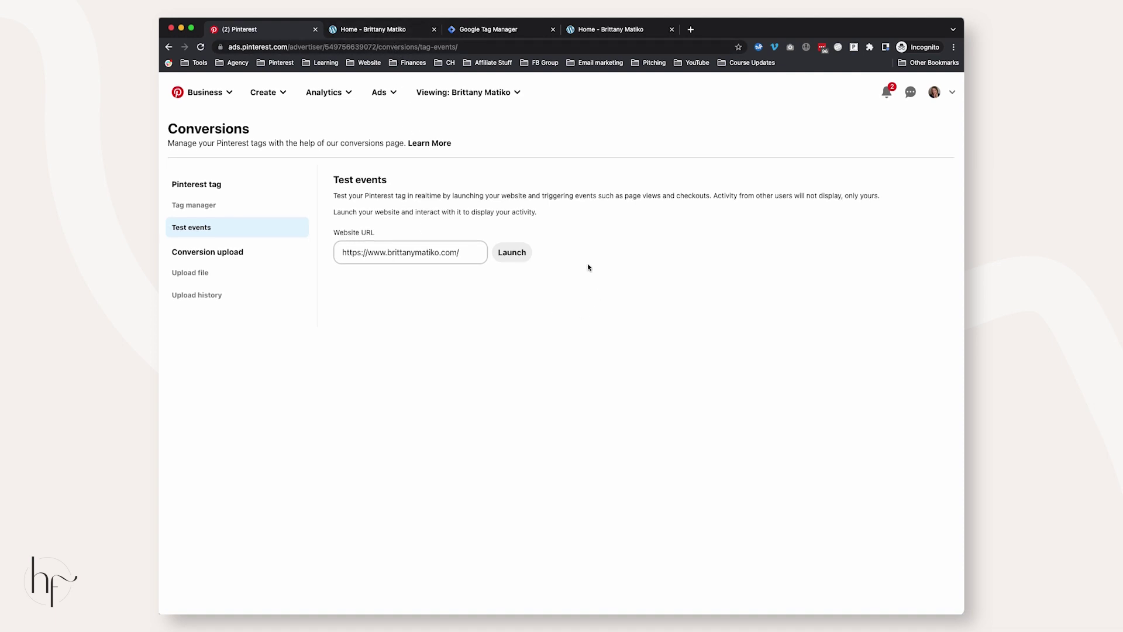
- Verify the Pinterest tag events on the website's home and About pages
left_click(381, 31)
left_click(808, 46)
left_click(504, 148)
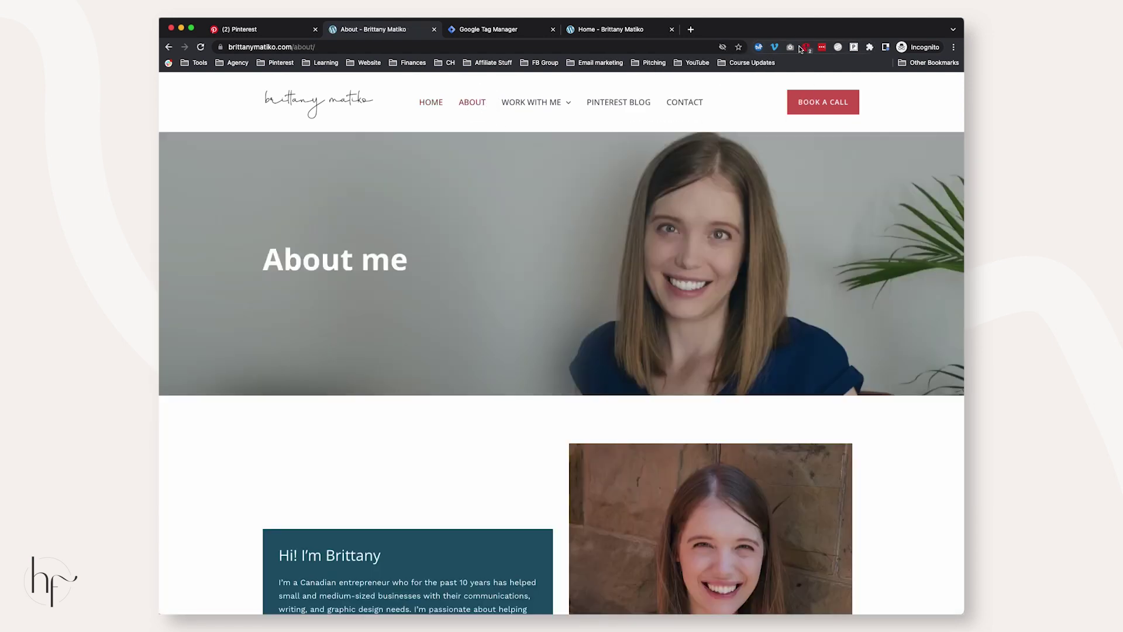
left_click(806, 47)
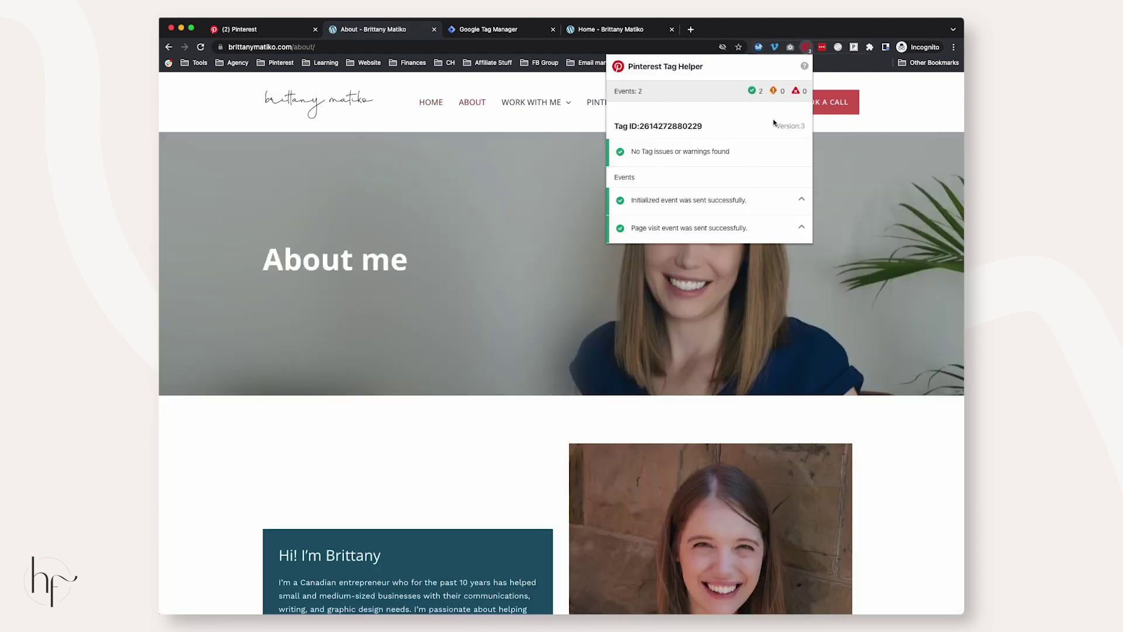
left_click(529, 263)
left_click(275, 29)
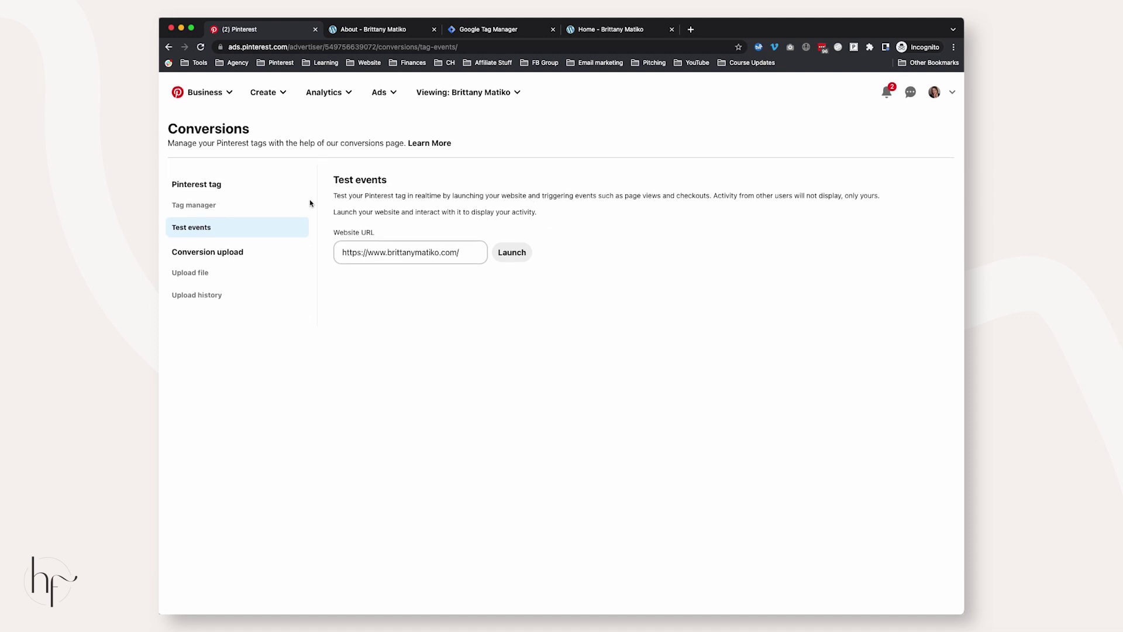
- Open the tag's event history and expand the PageVisit event details
left_click(195, 206)
scroll(419, 443, "down", 1)
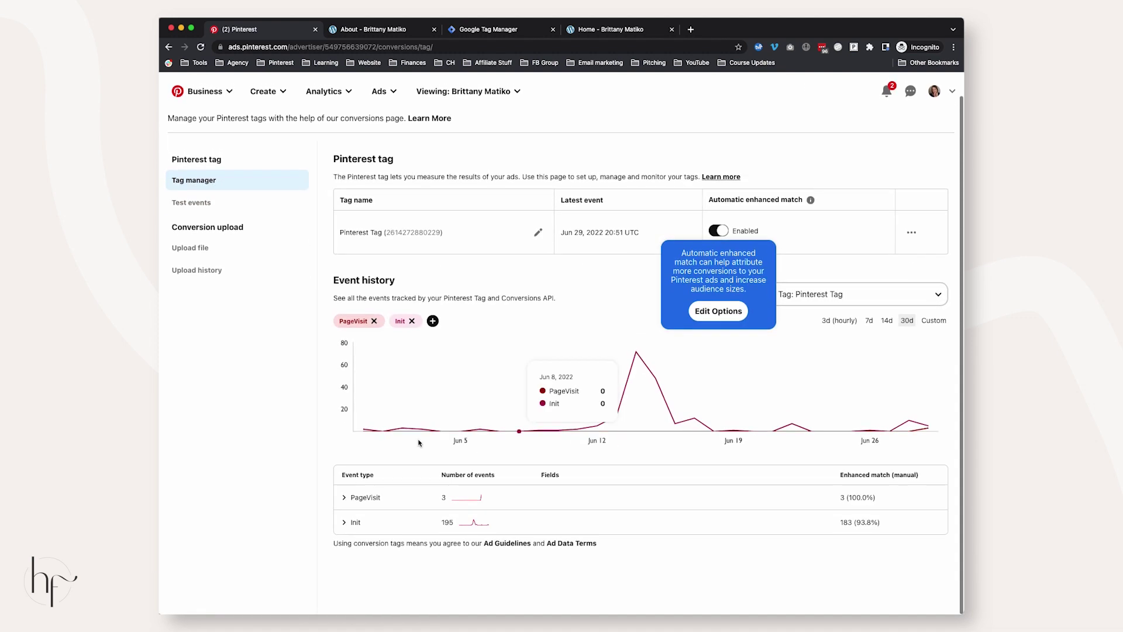
double_click(451, 501)
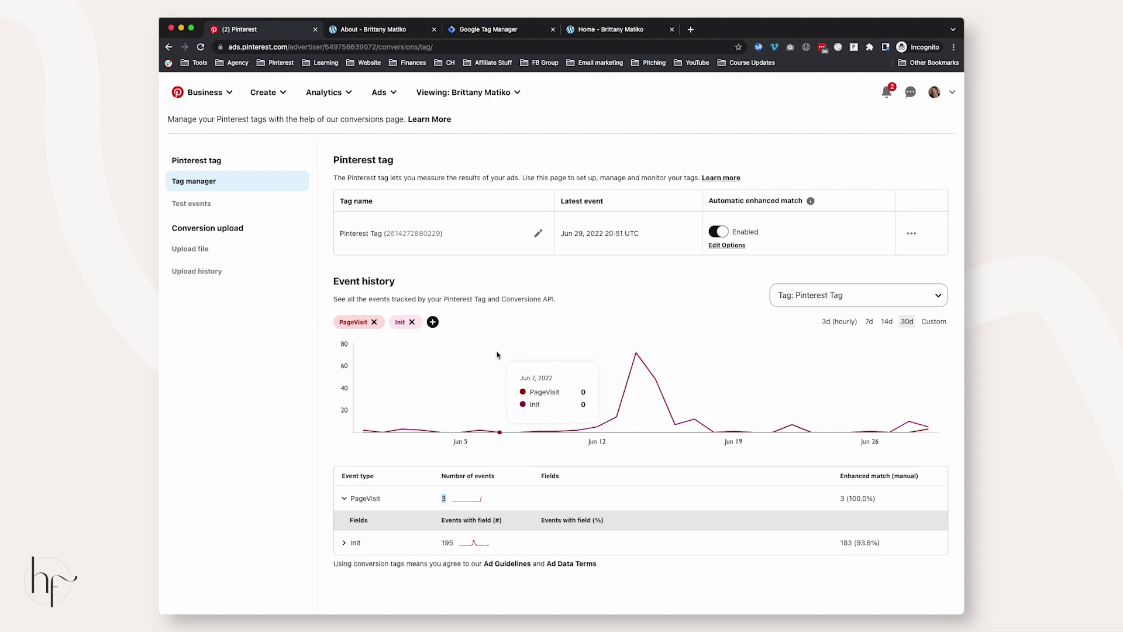
- Close the extra home page tab and go back to Google Tag Manager
left_click(375, 31)
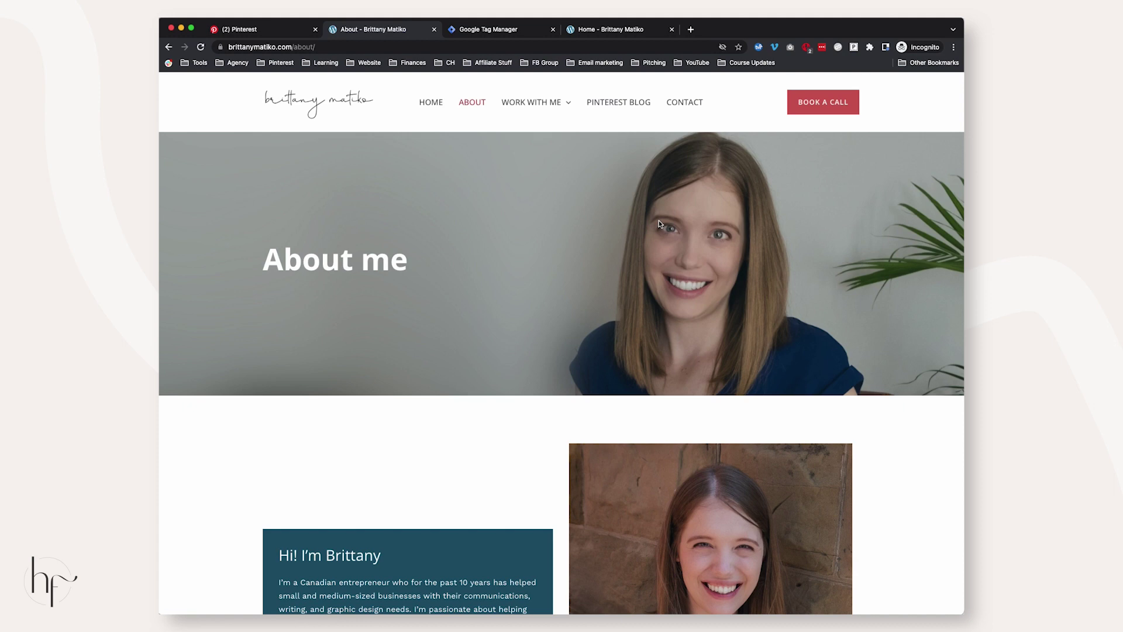
left_click(633, 32)
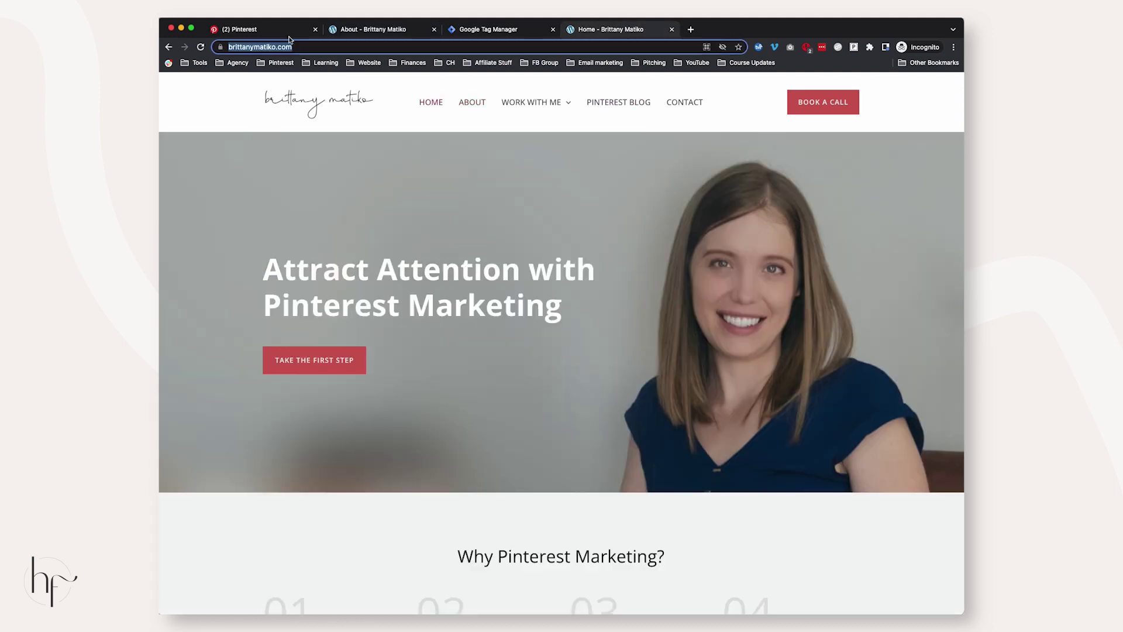
left_click(253, 33)
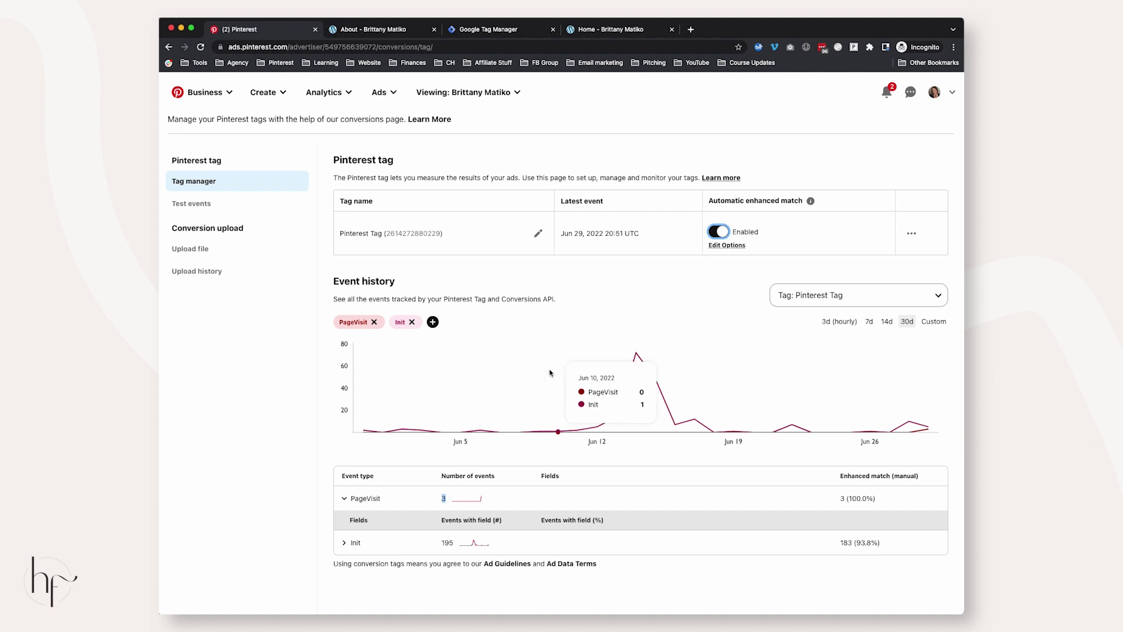
left_click(672, 30)
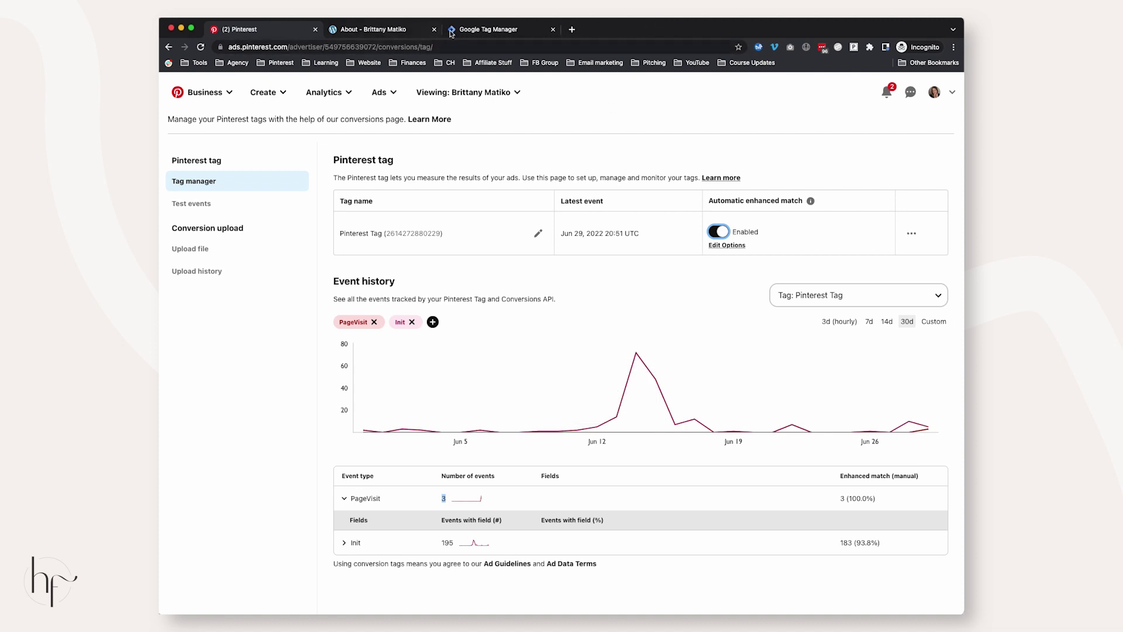
left_click(483, 28)
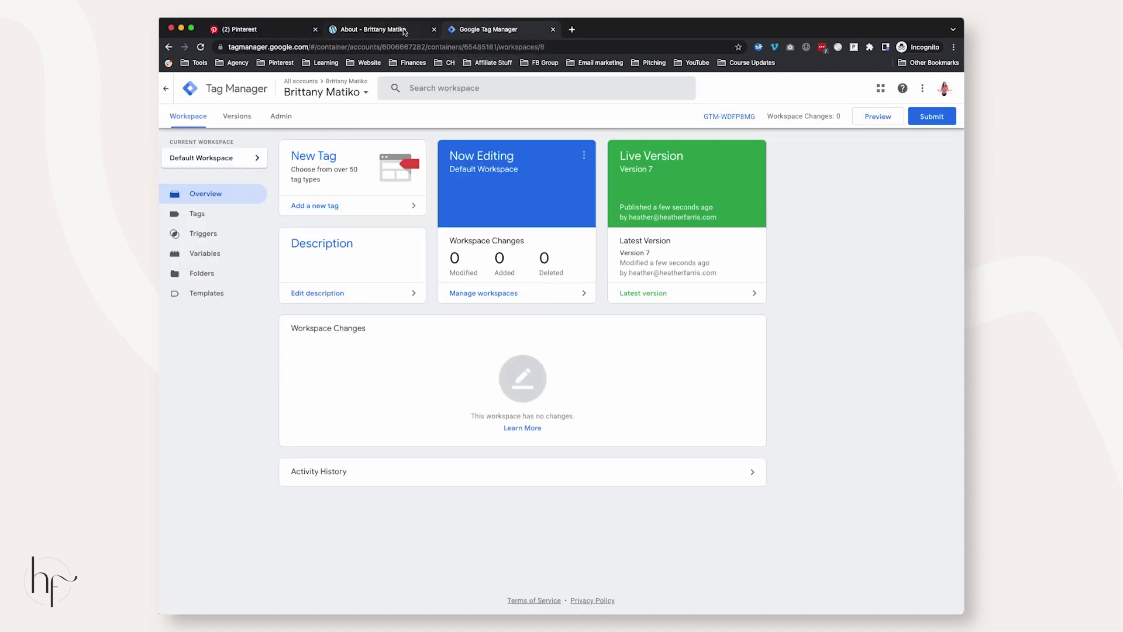
- Close the extra About tab and show the other container's list of nine triggers
left_click(434, 30)
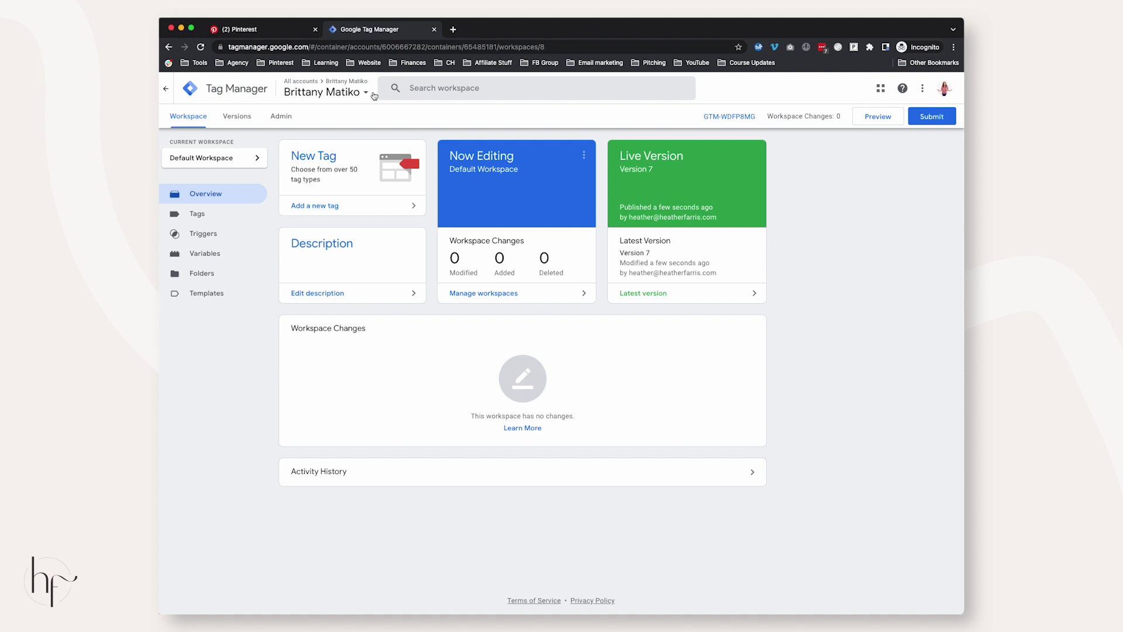
left_click(240, 216)
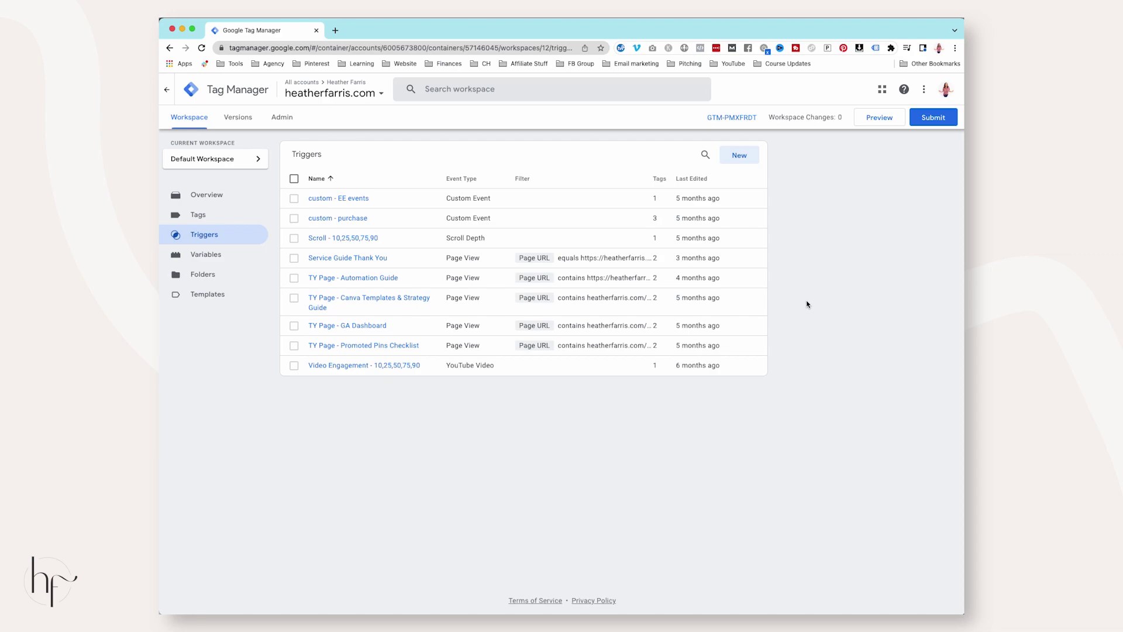
- Go to pinterest.com and open the Ads Conversions page
left_click(335, 31)
type("pint")
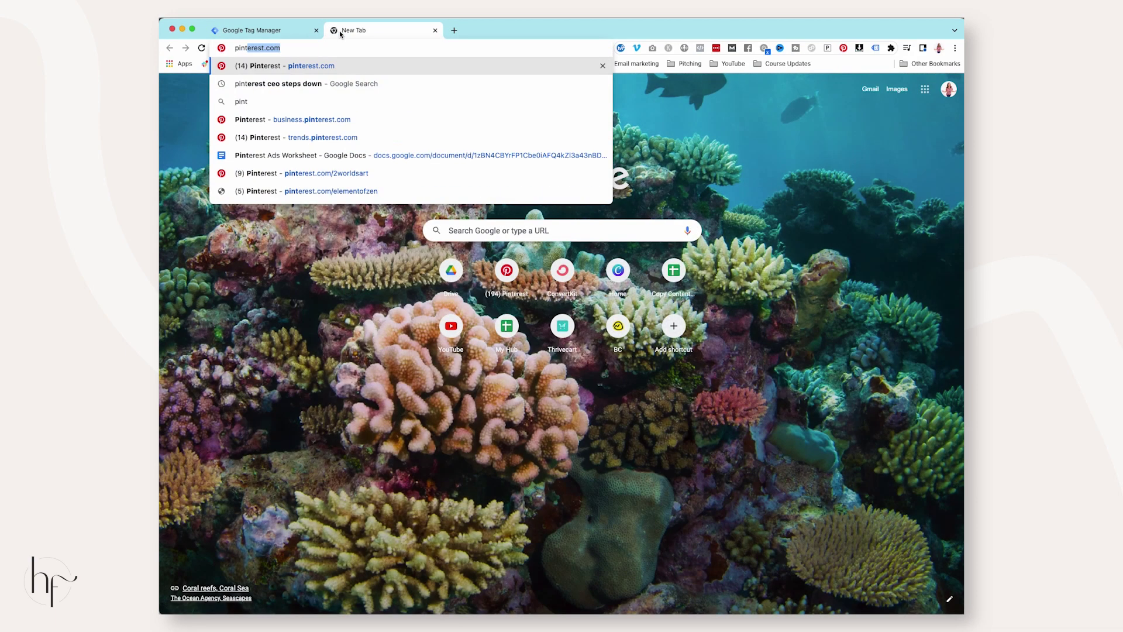
key("Return")
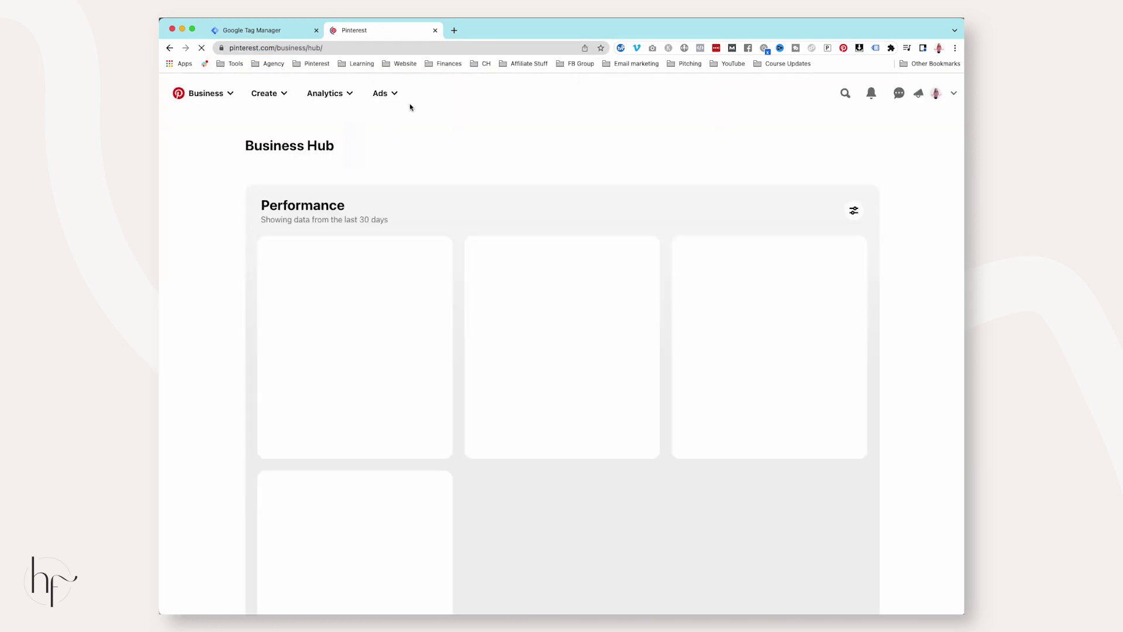
left_click(380, 93)
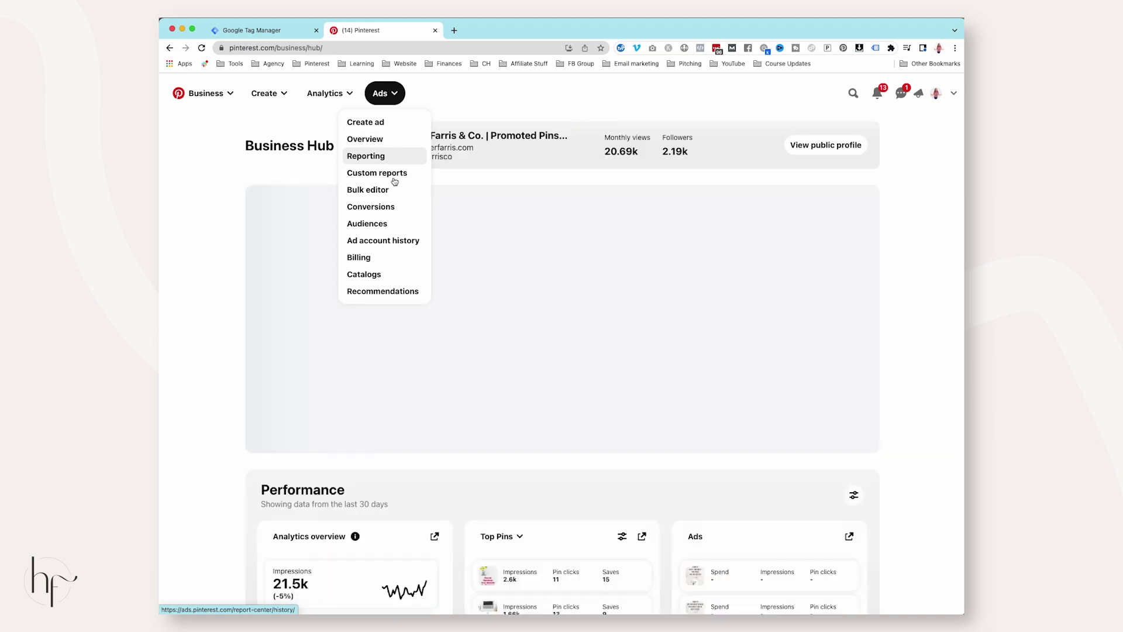
left_click(398, 209)
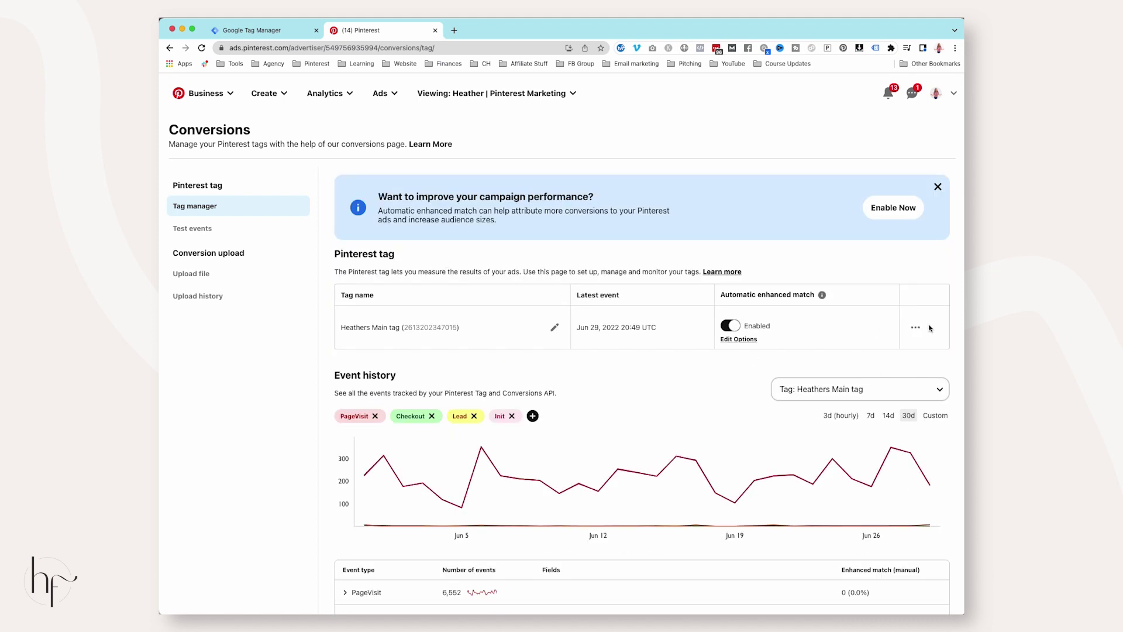
- Step through manual base code setup to locate the Signup event code and Pinterest tag ID
left_click(928, 328)
left_click(893, 354)
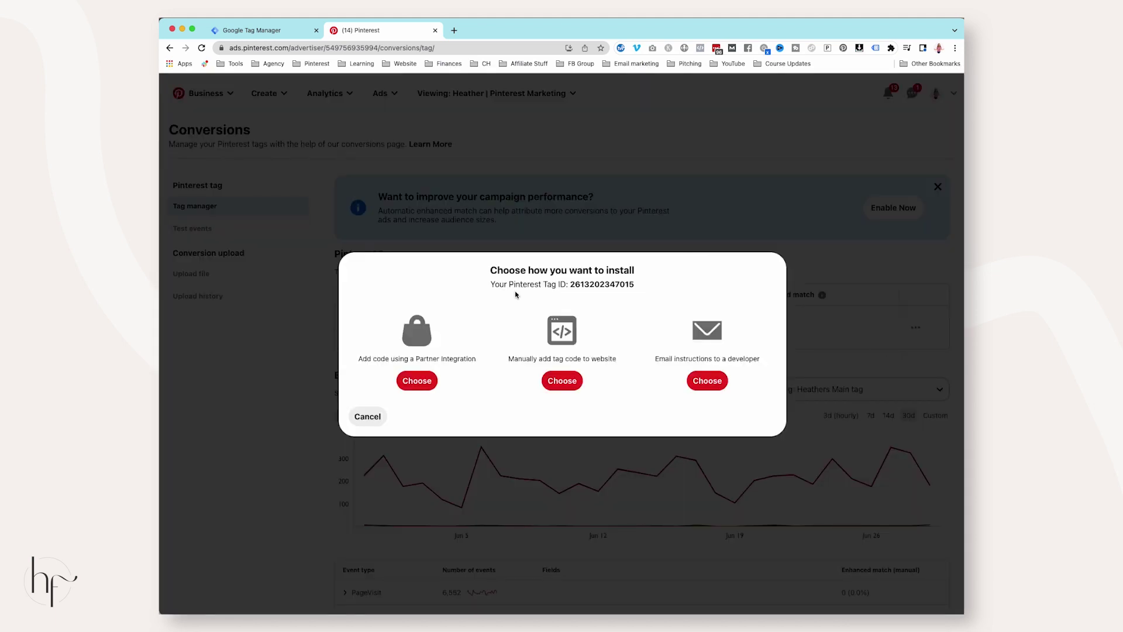
left_click(566, 382)
left_click(742, 531)
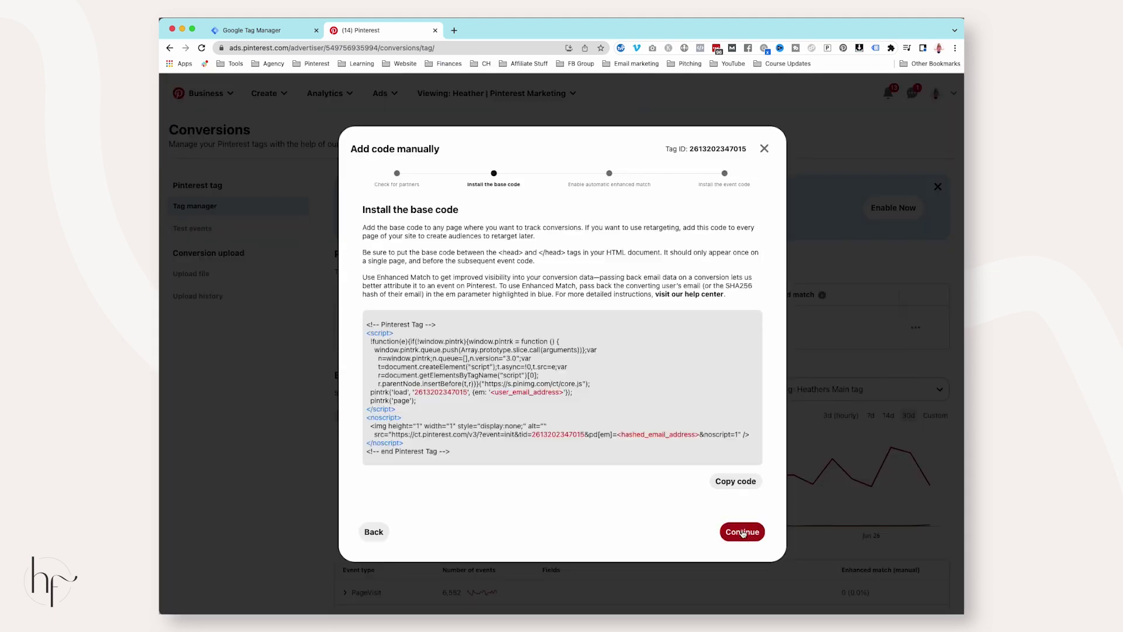
left_click(742, 532)
left_click(743, 532)
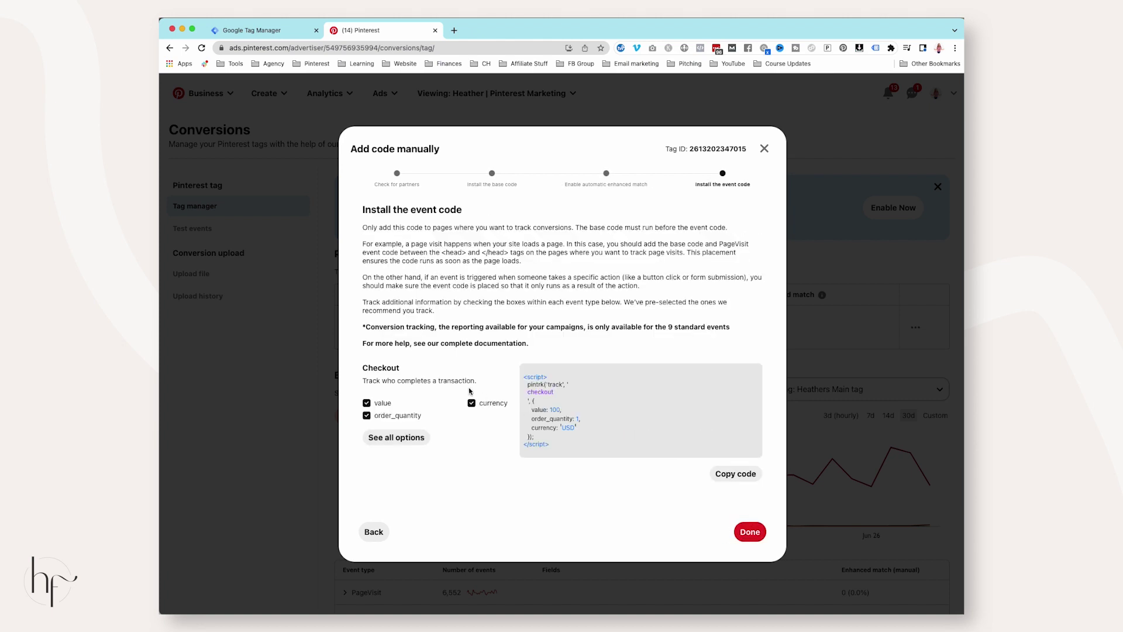
scroll(413, 351, "down", 8)
scroll(430, 321, "down", 3)
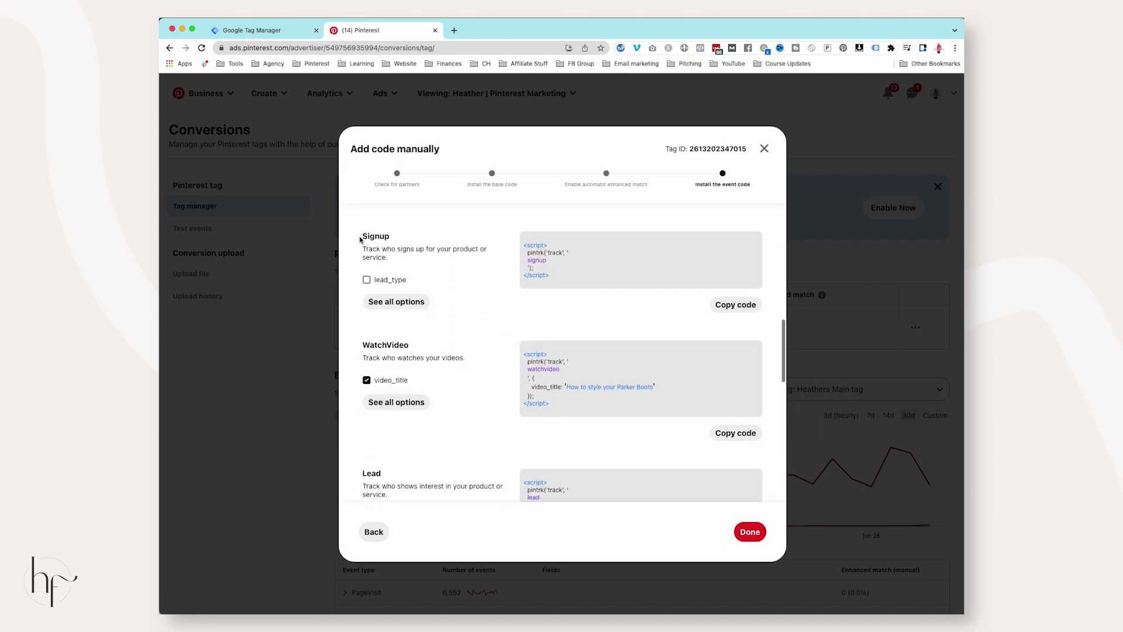
left_click_drag(526, 246, 570, 273)
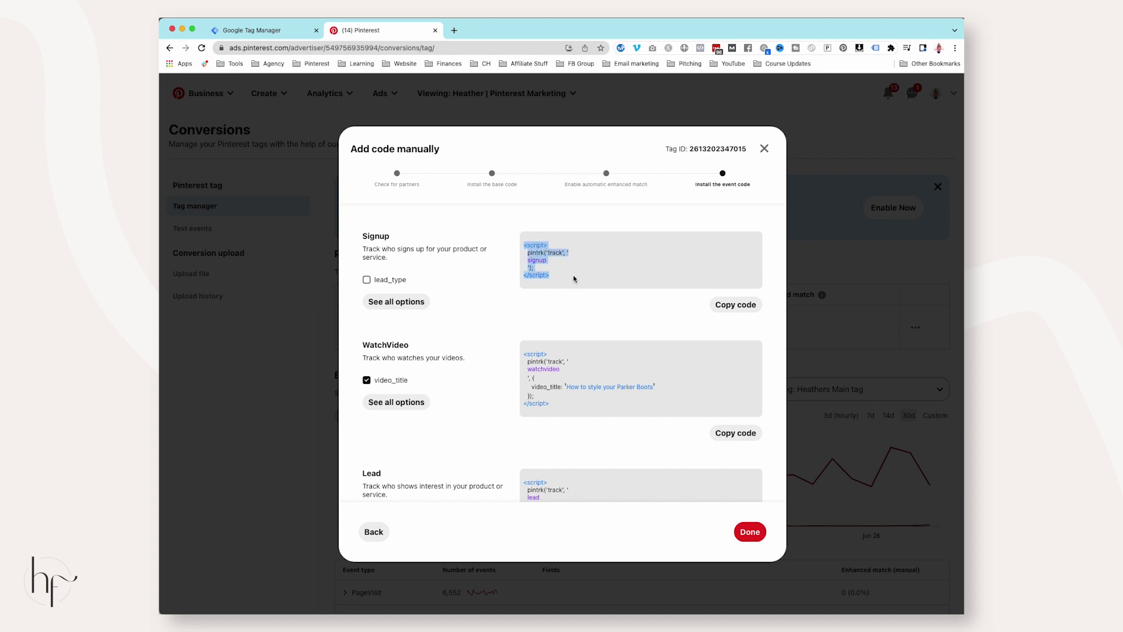
left_click(743, 149)
left_click_drag(735, 148, 685, 151)
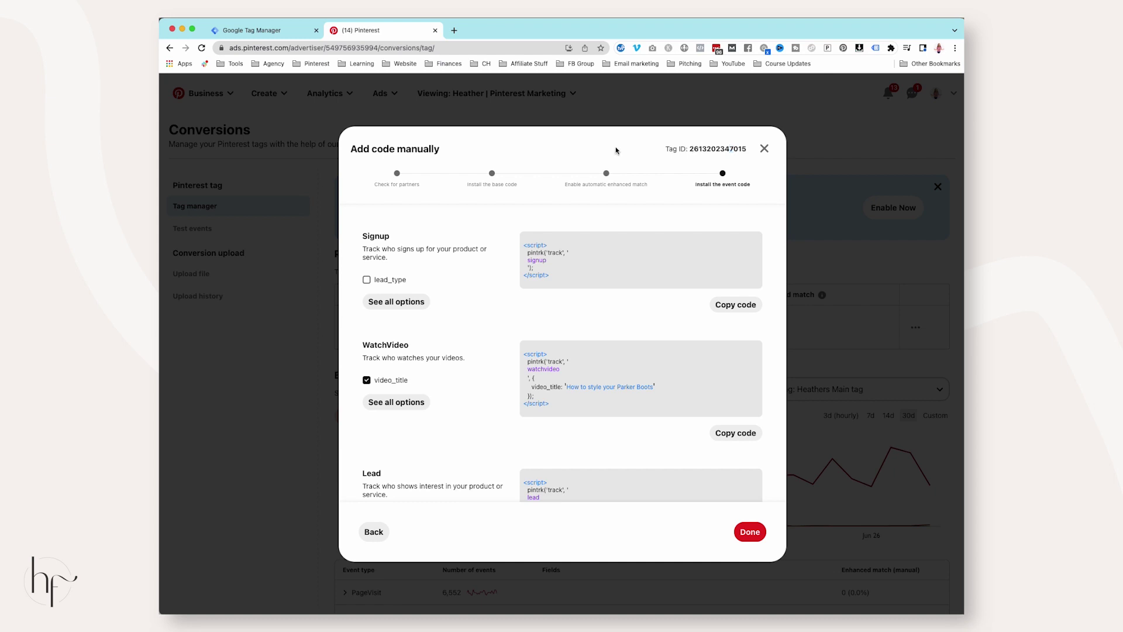
left_click(272, 31)
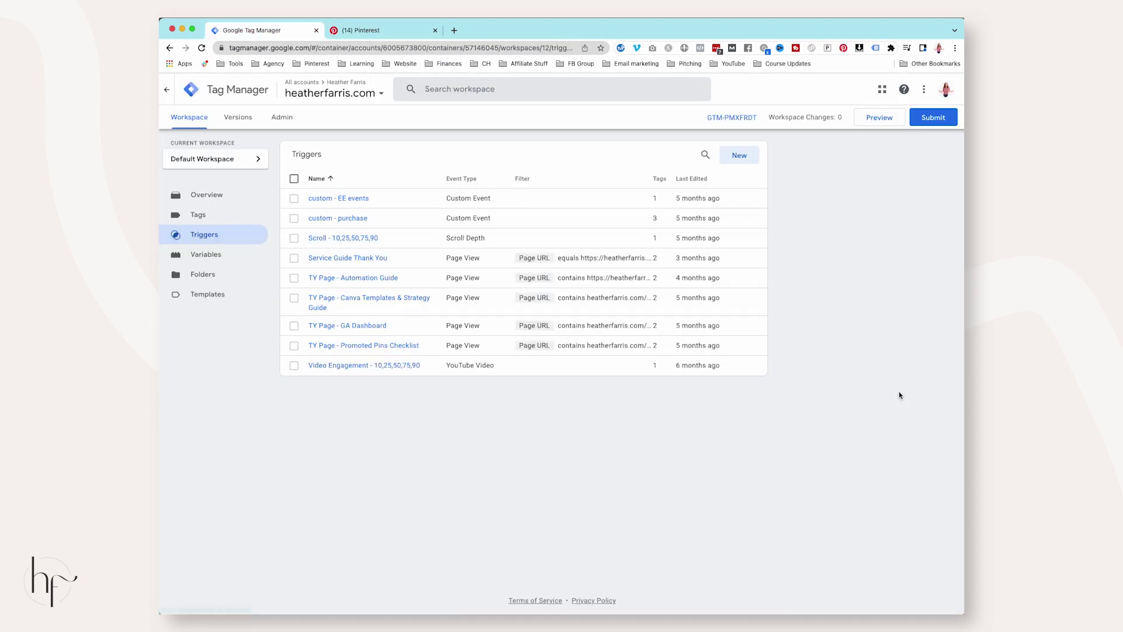
- Start a trigger called 'Test Thank You - Signup' and bring up its type choices
left_click(738, 156)
left_click(406, 91)
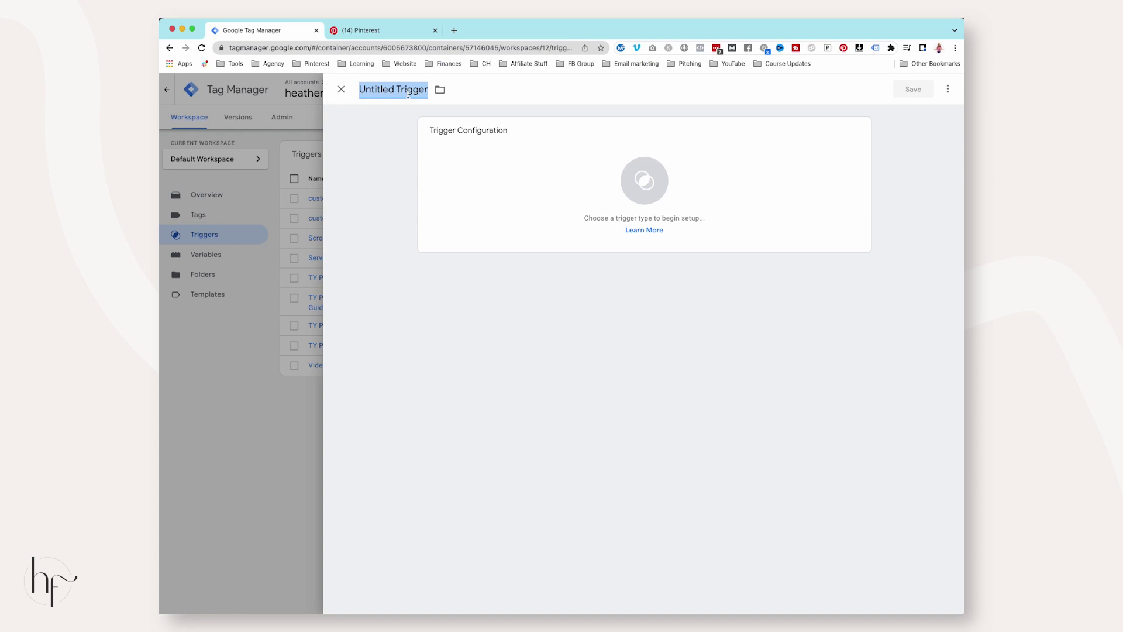
type("Test Thank You")
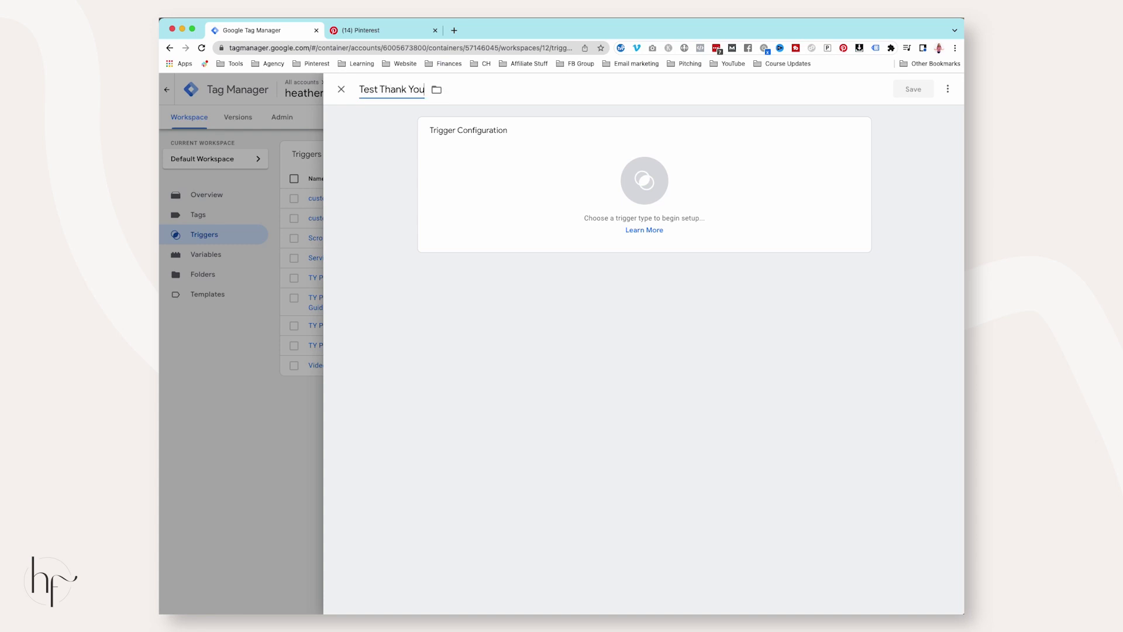
type(" - Signup")
left_click_drag(358, 89, 423, 86)
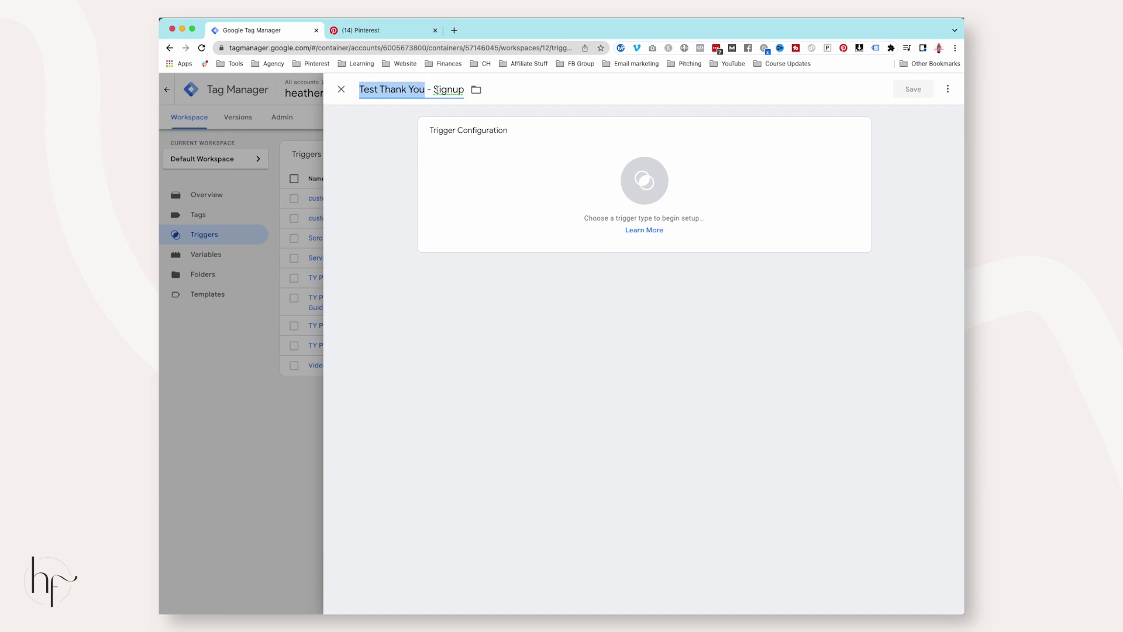
left_click(606, 198)
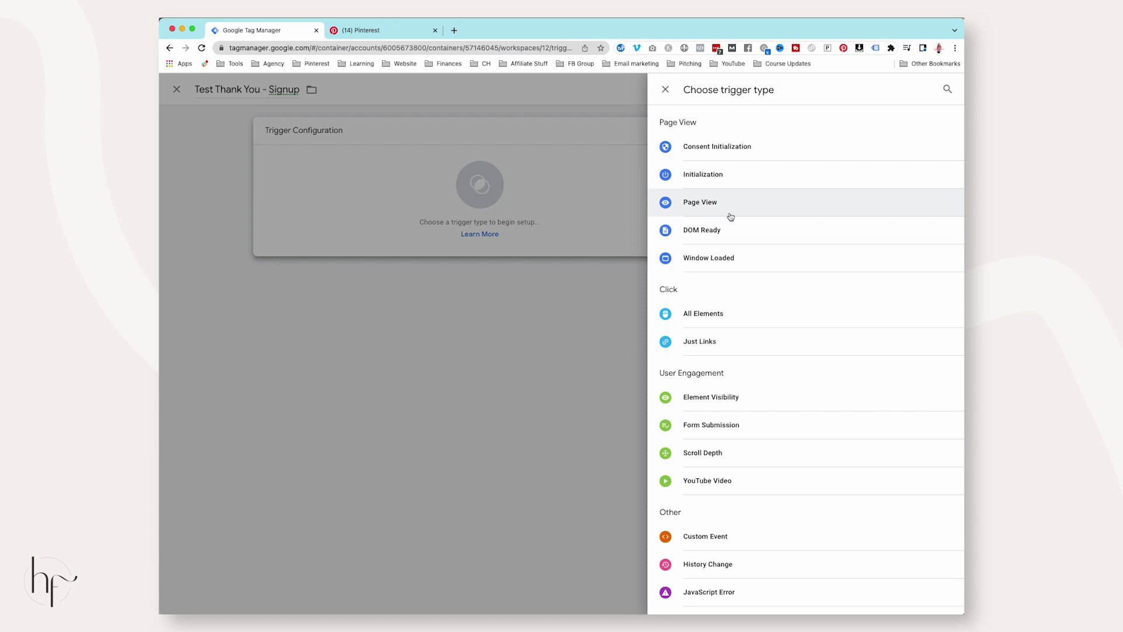
scroll(773, 213, "down", 1)
scroll(769, 209, "up", 1)
left_click(767, 205)
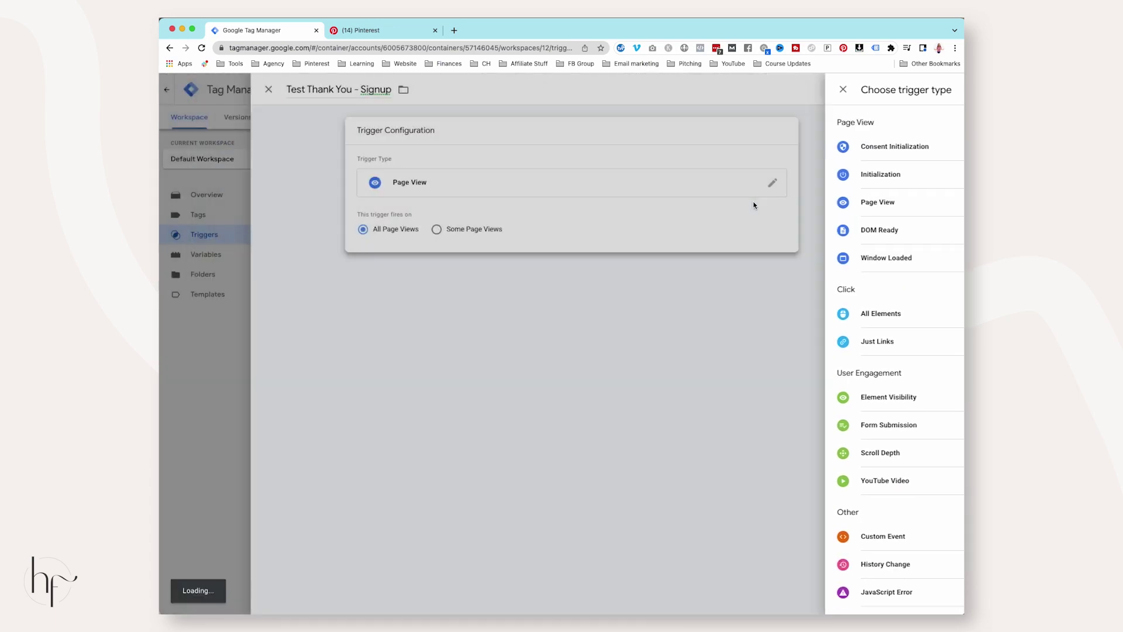
left_click(512, 230)
left_click(523, 269)
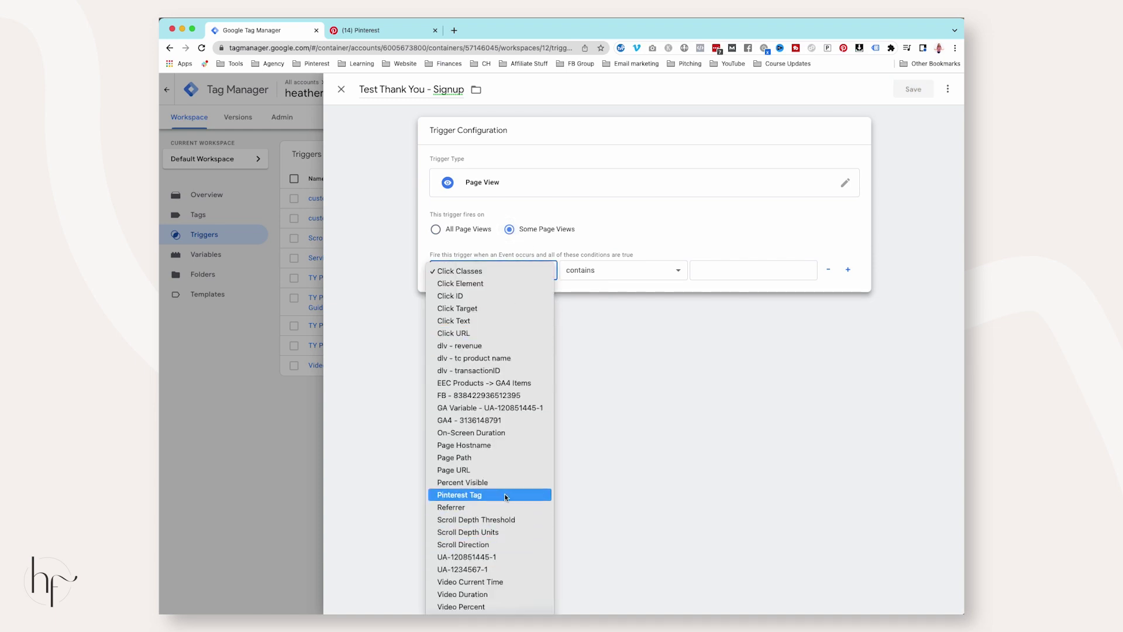
left_click(463, 470)
left_click(495, 272)
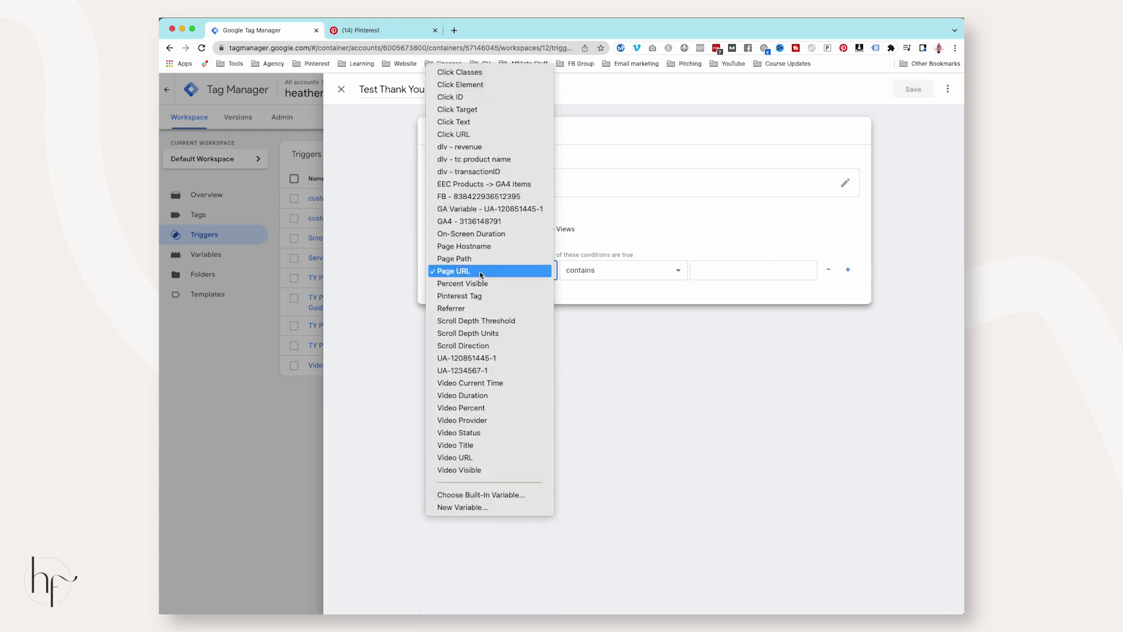
left_click(784, 251)
left_click(771, 267)
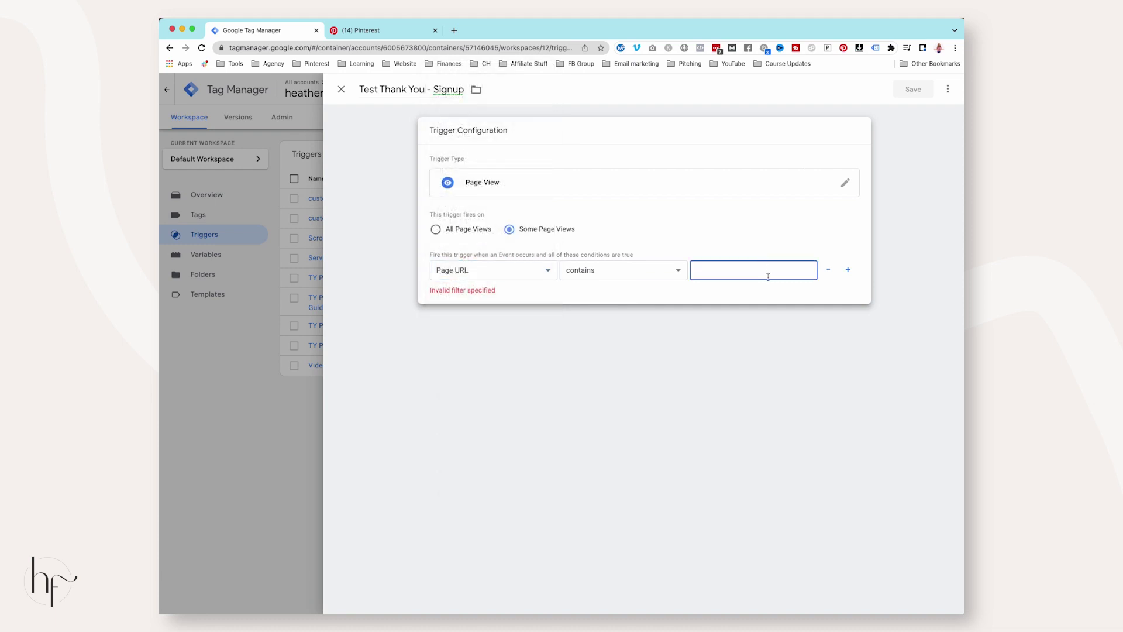
type("https://blissfulintent.lpages.co/ty-test/")
left_click(757, 340)
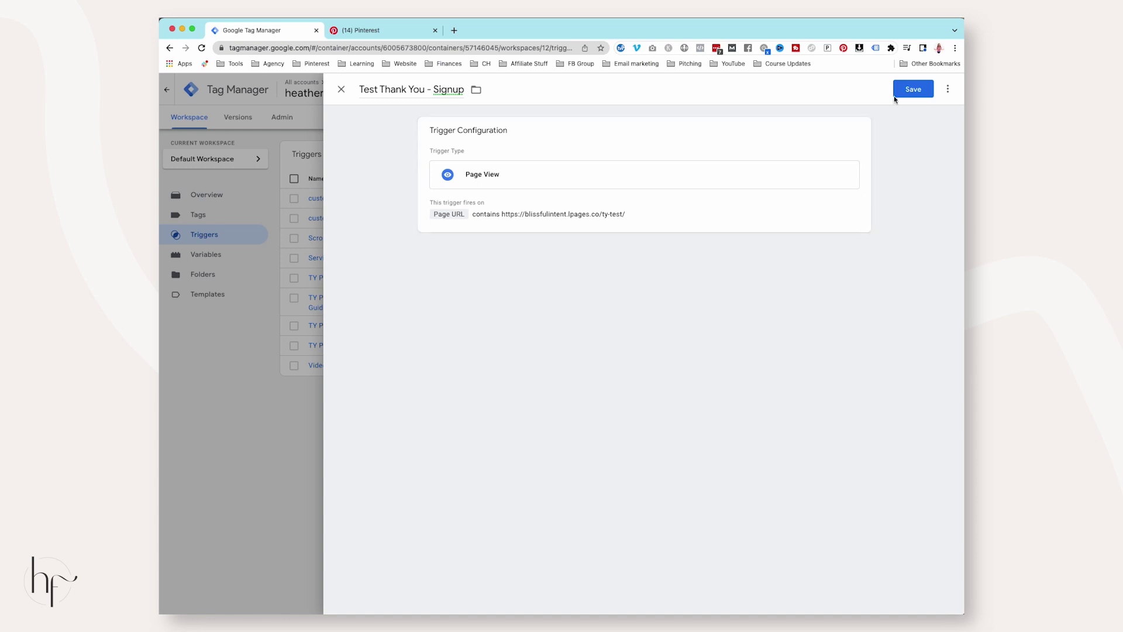
- Save the trigger and go to the Tags list
left_click(916, 89)
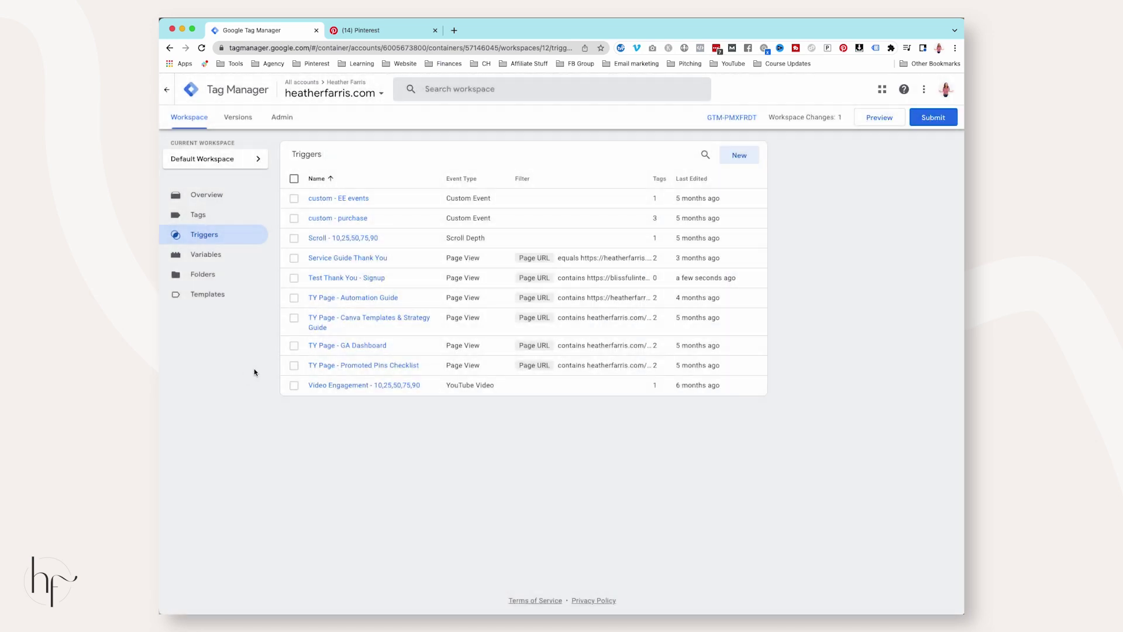
left_click(197, 214)
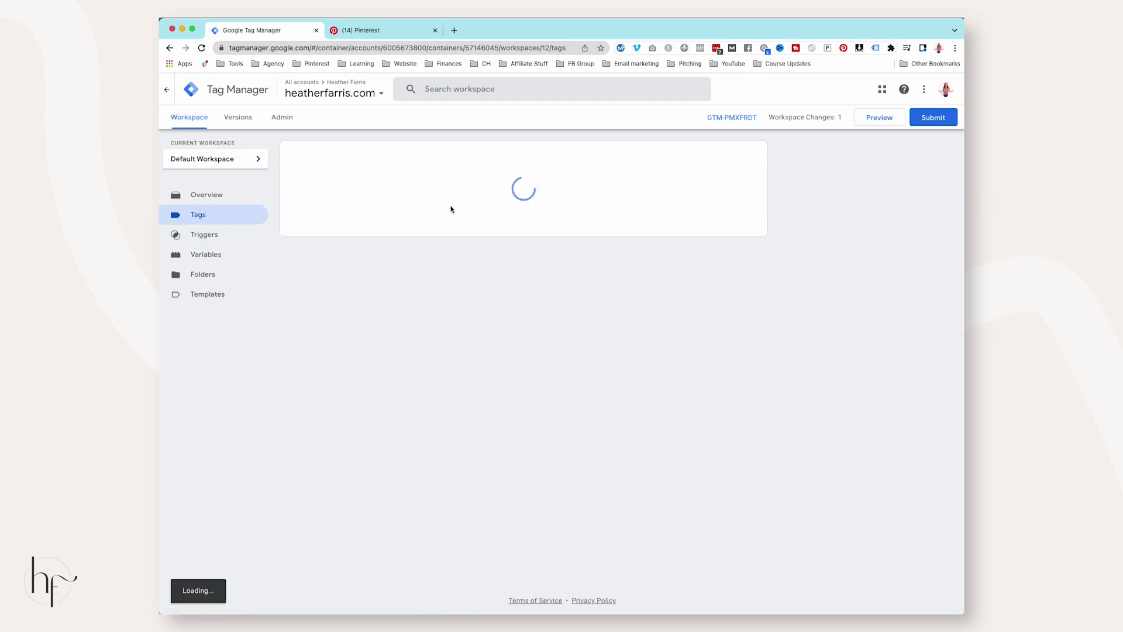
scroll(406, 358, "down", 2)
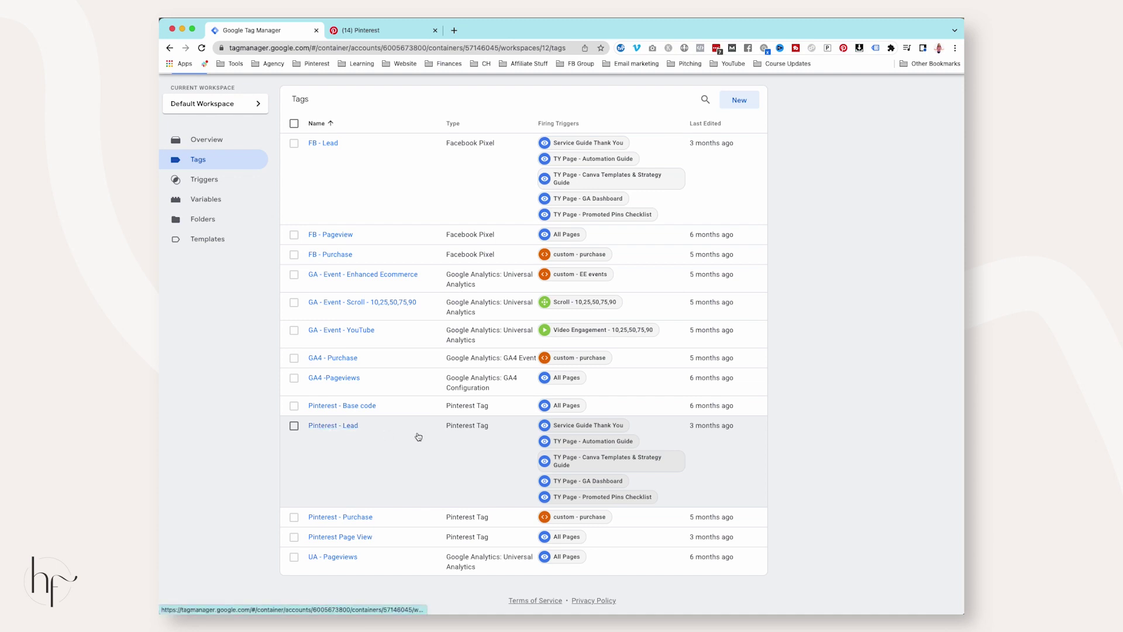
left_click(348, 427)
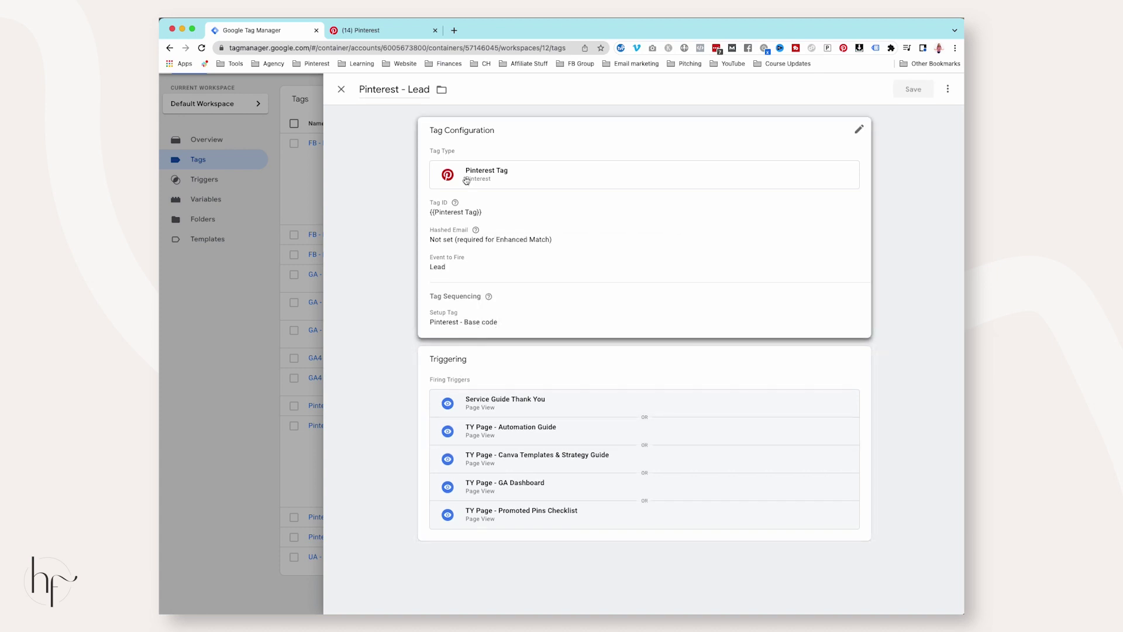
left_click(590, 147)
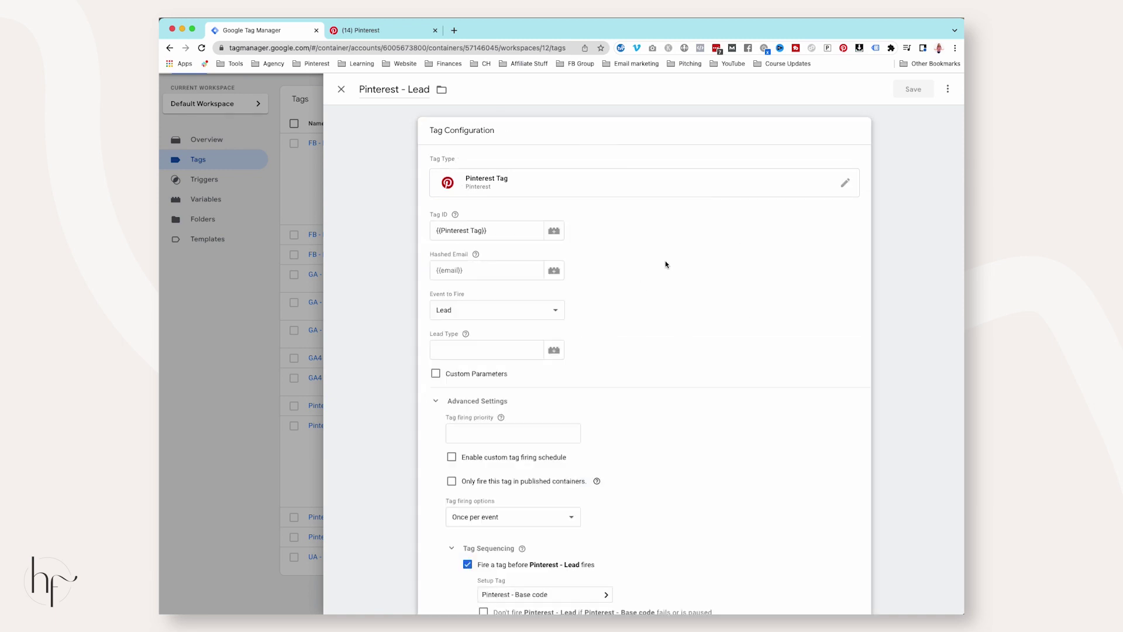
key("Escape")
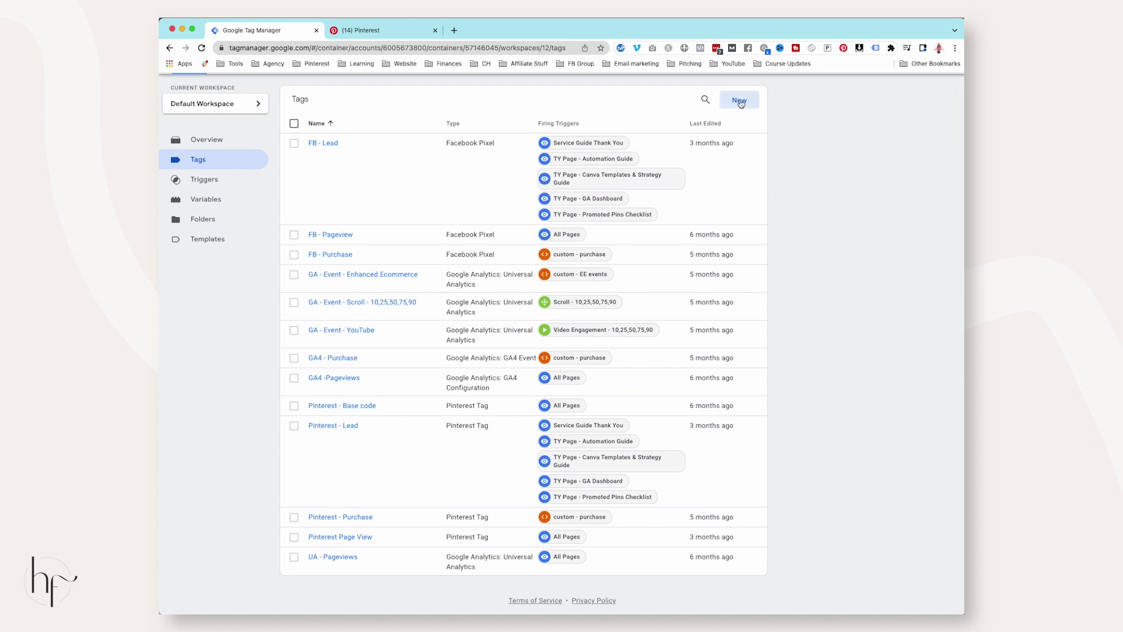
- Start a new tag named 'Pinterest SignUp'
left_click(738, 99)
left_click(401, 90)
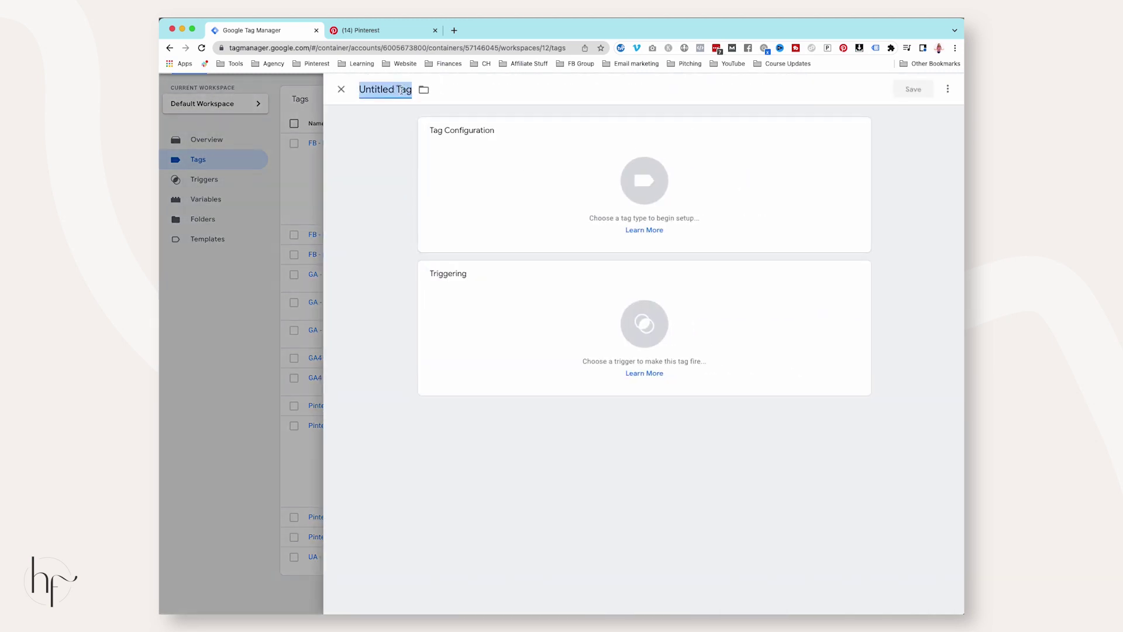
type("Pinterest SignUp")
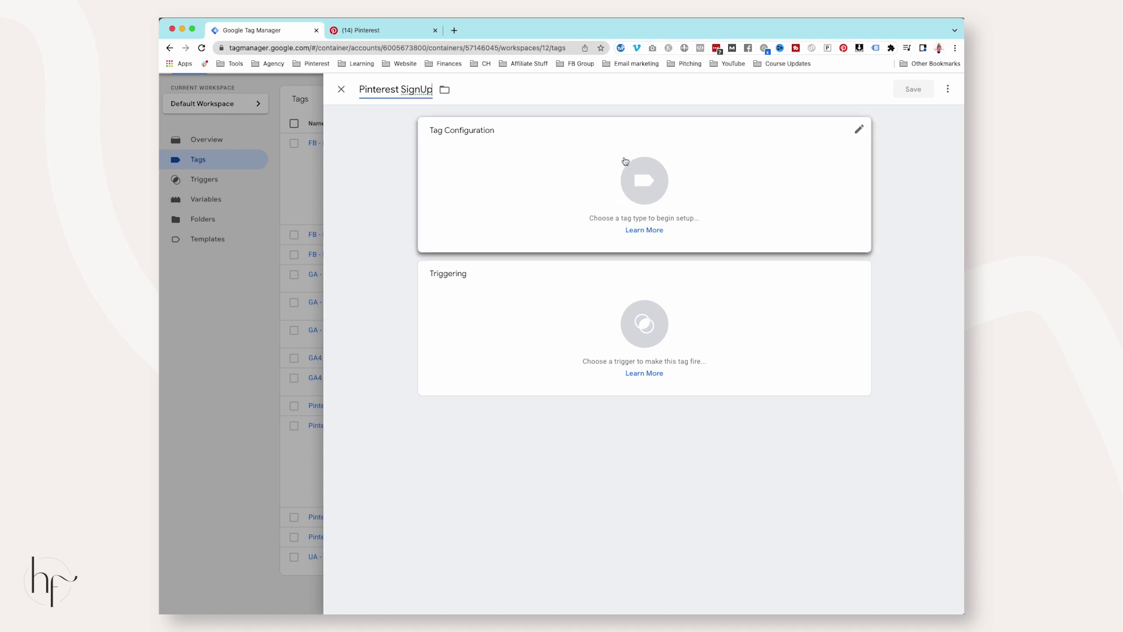
- Make it a Pinterest Tag with Event to Fire set to Signup
left_click(630, 180)
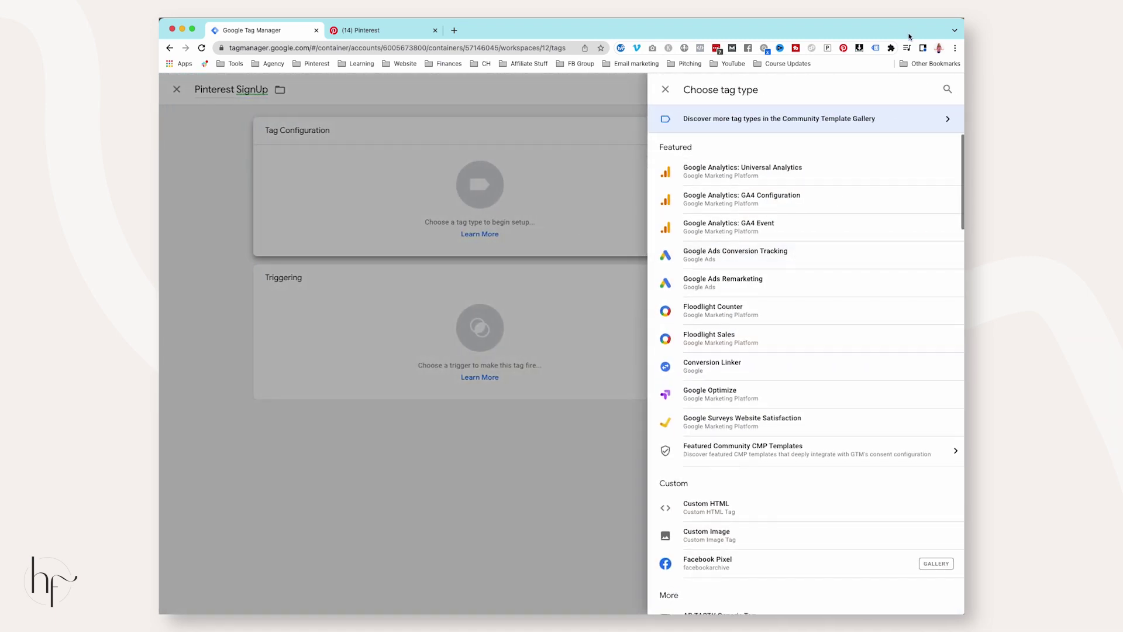
left_click(947, 90)
type("pinterest")
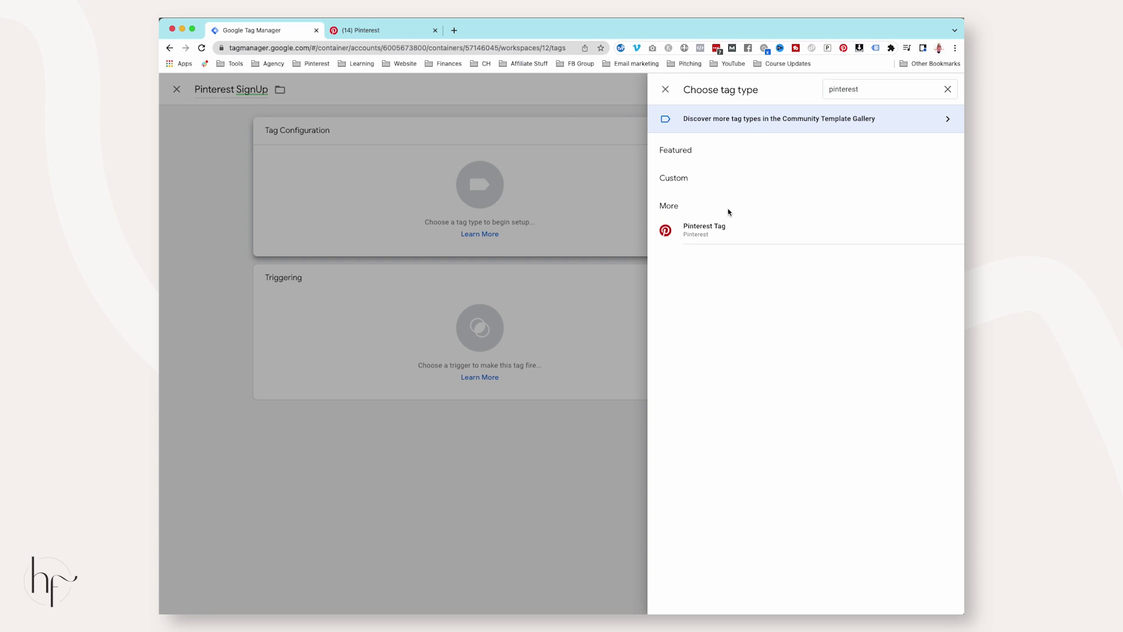
left_click(727, 229)
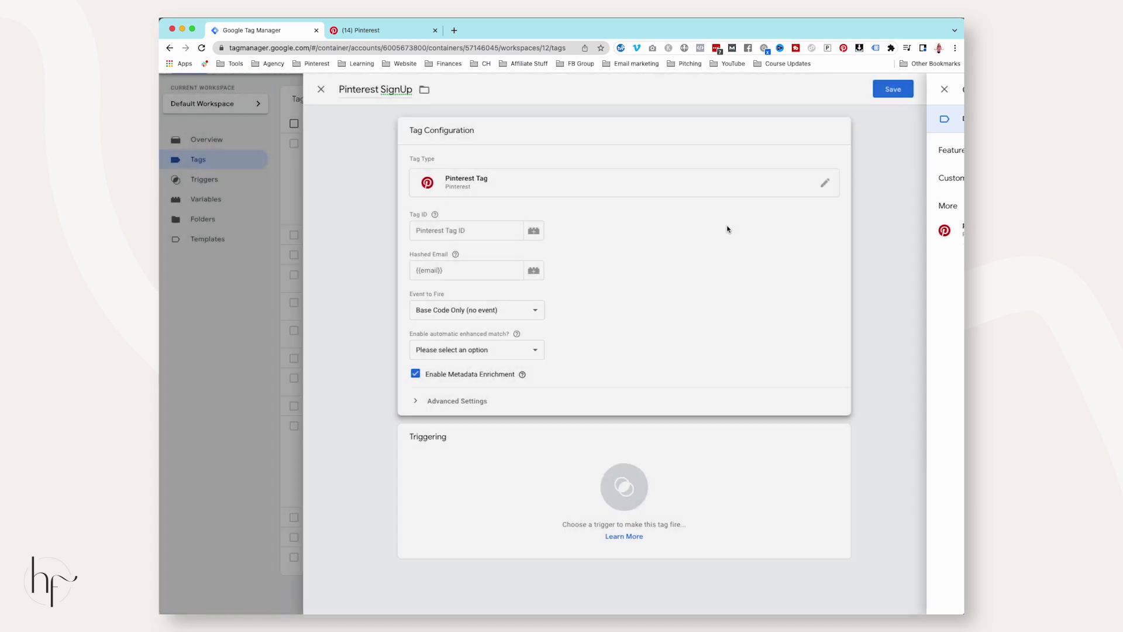
left_click(505, 314)
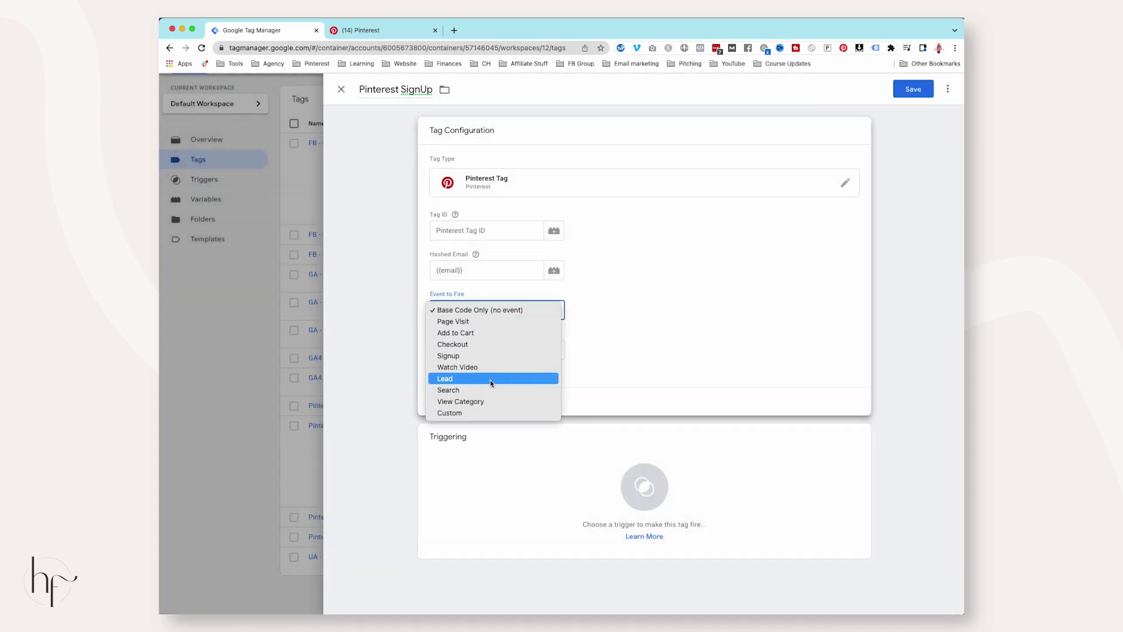
left_click(488, 356)
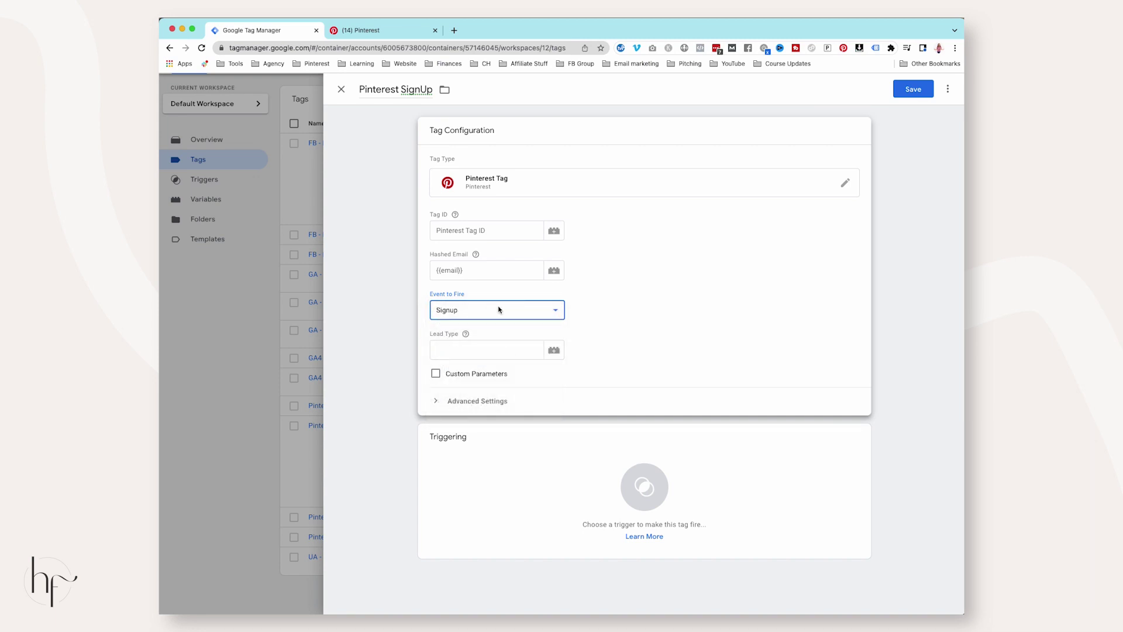
left_click(506, 348)
left_click(627, 321)
left_click(633, 488)
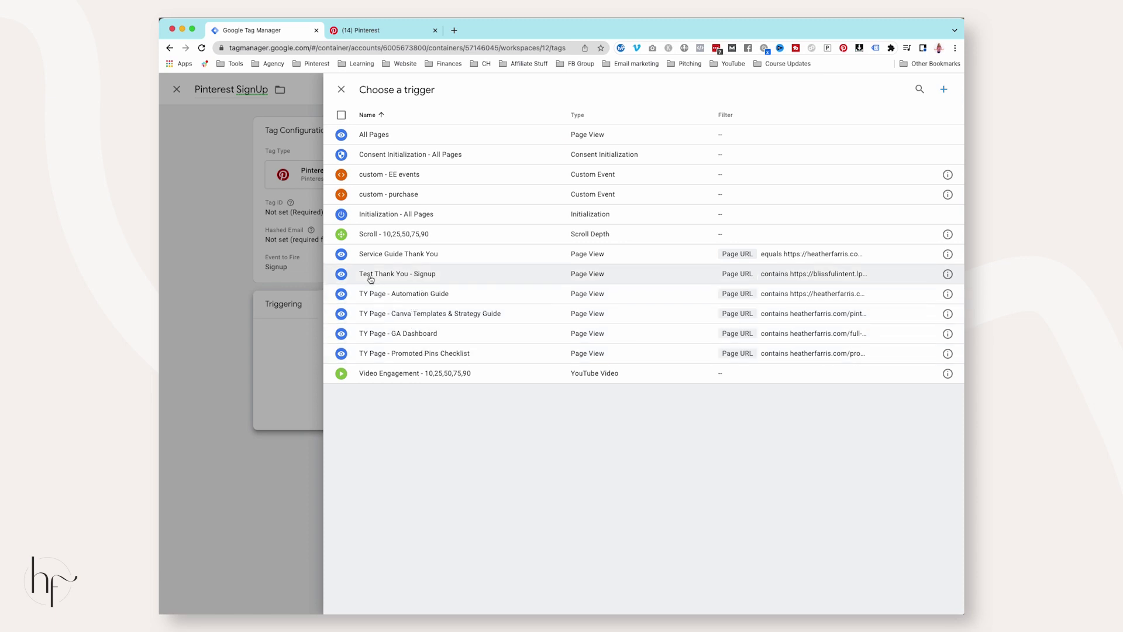
- Attach the Test Thank You - Signup trigger, paste in the Pinterest tag ID, and save
left_click(420, 275)
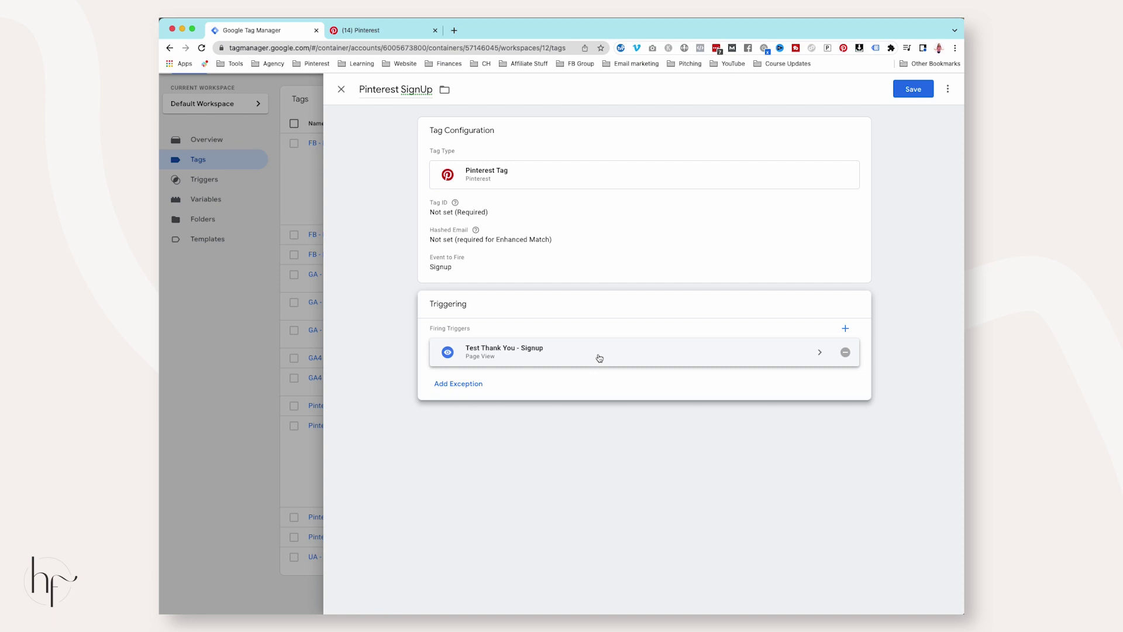
left_click(913, 89)
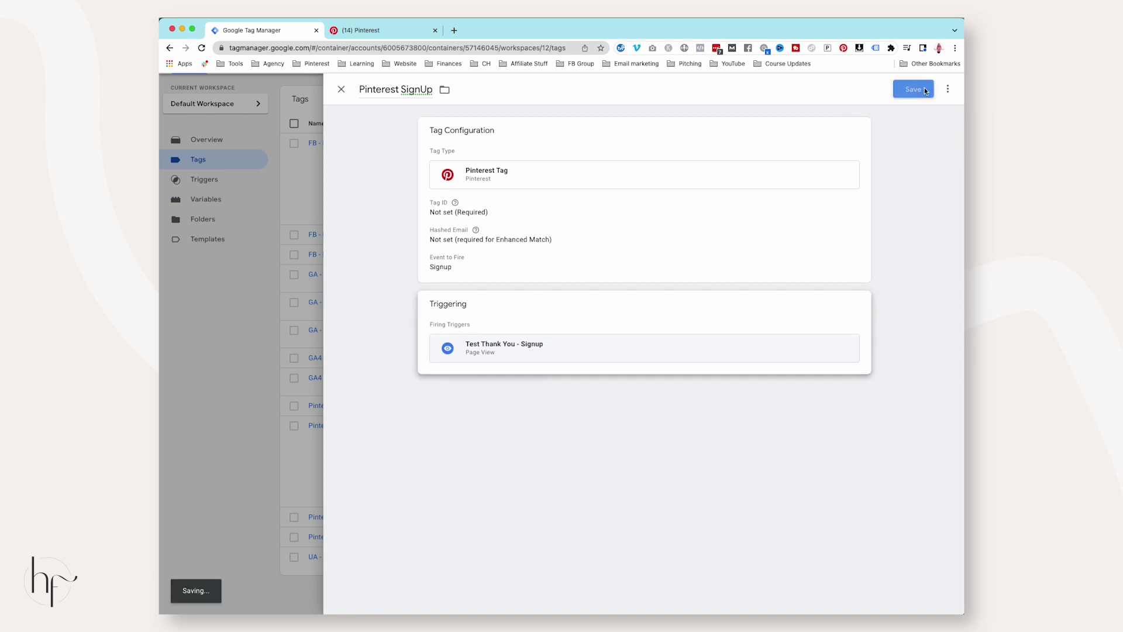
left_click(506, 232)
left_click(348, 34)
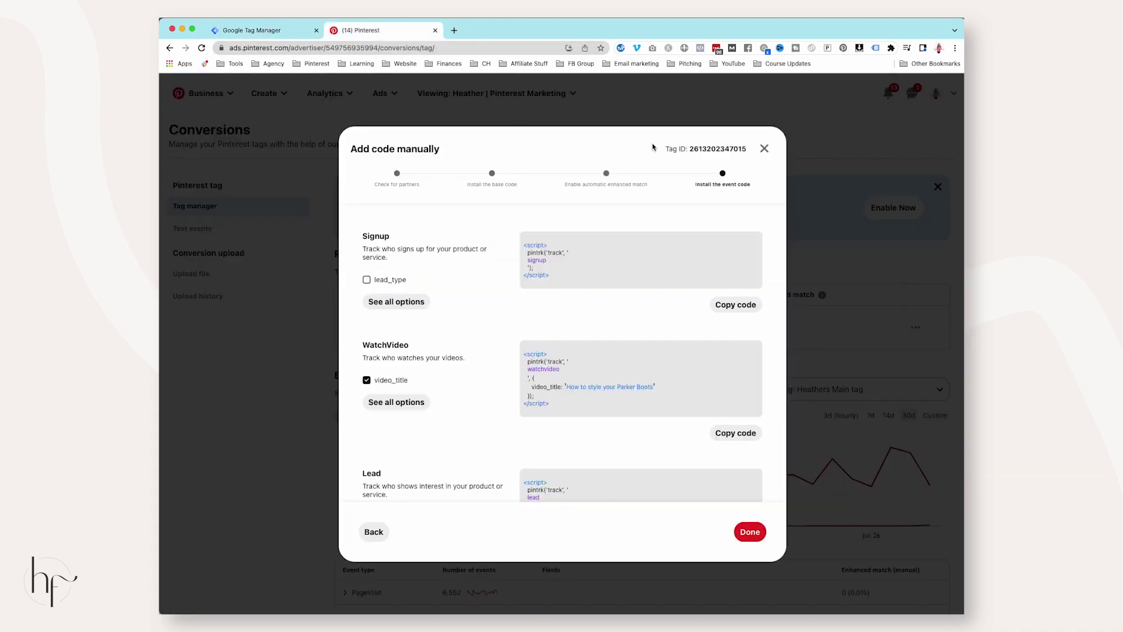
left_click_drag(691, 149, 750, 150)
key("super+c")
left_click(287, 34)
key("super+v")
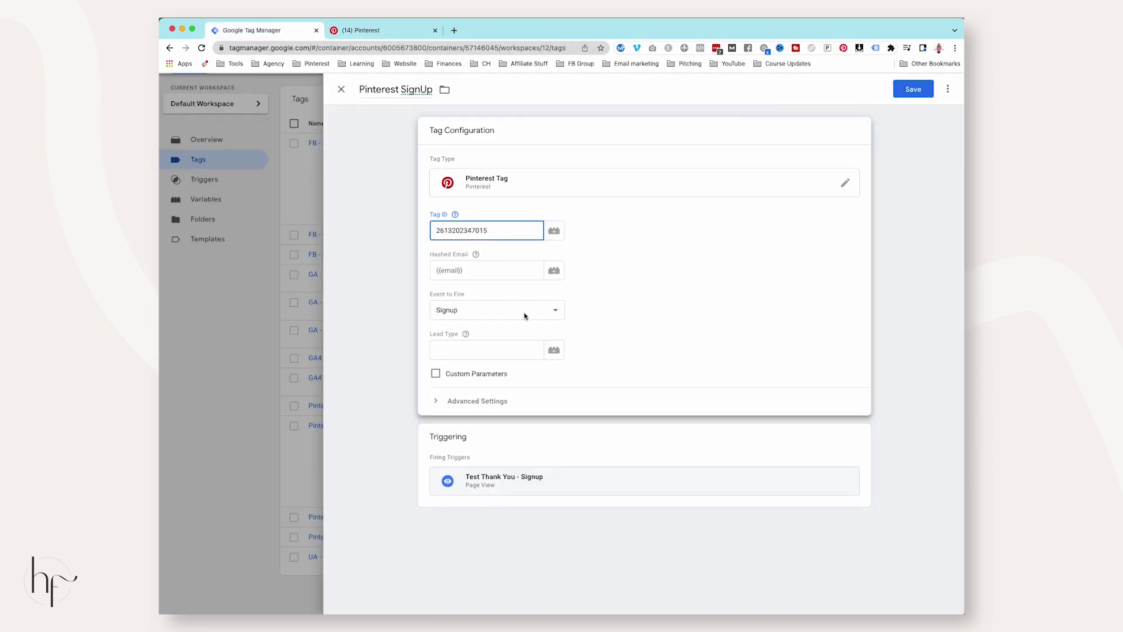
left_click(913, 89)
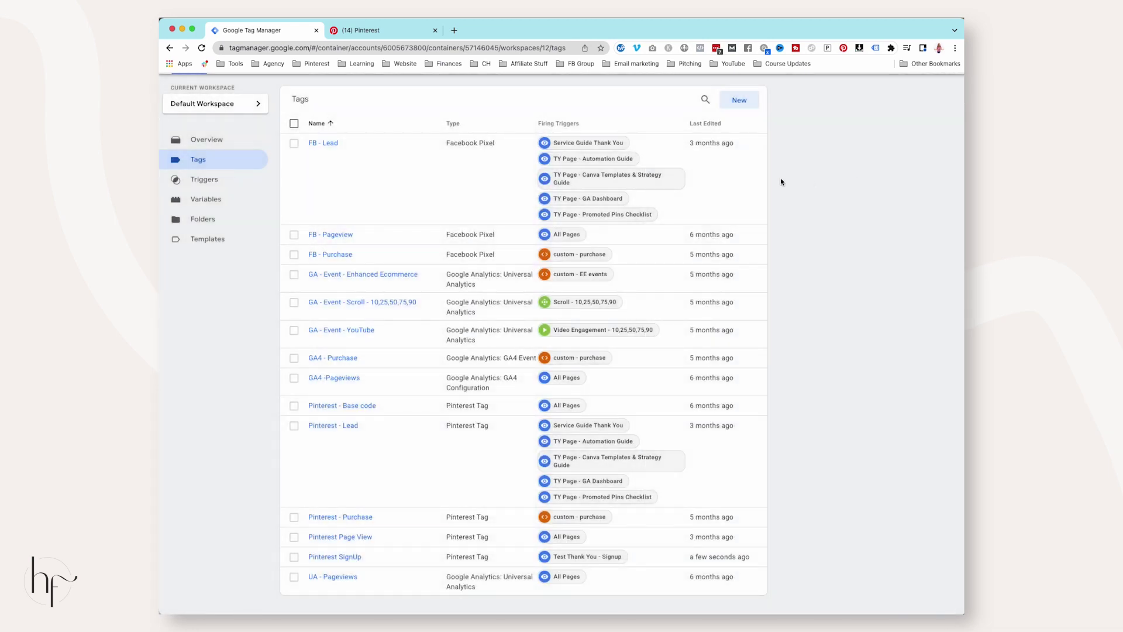
- Publish Version 12 'Submitted a new signup event code', described 'For the test thank you page'
scroll(841, 163, "up", 2)
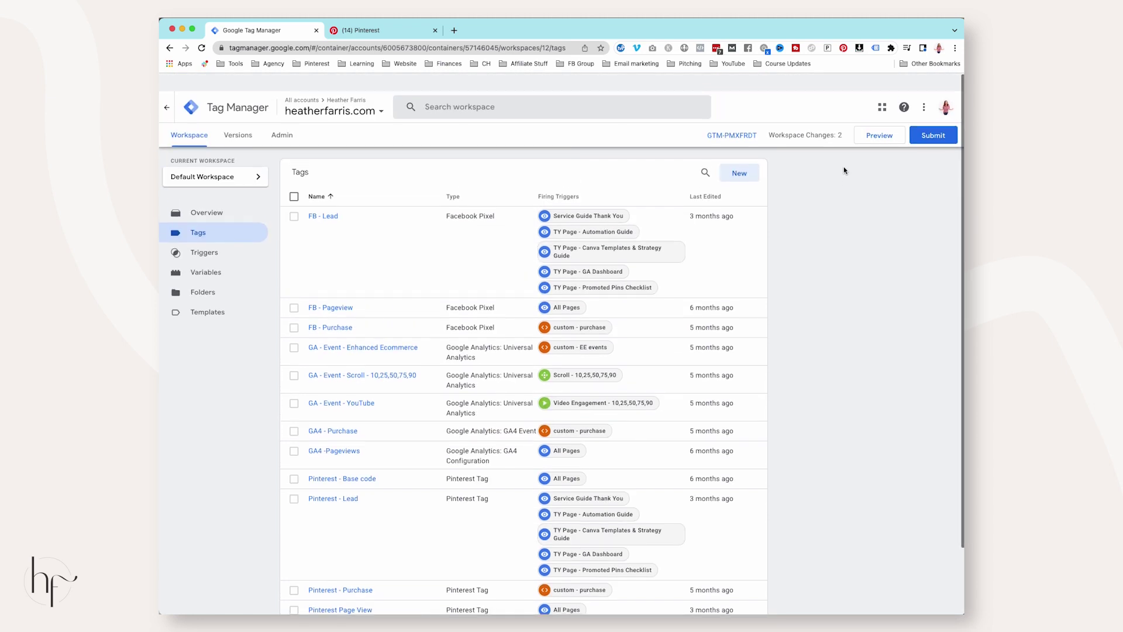
scroll(585, 292, "down", 3)
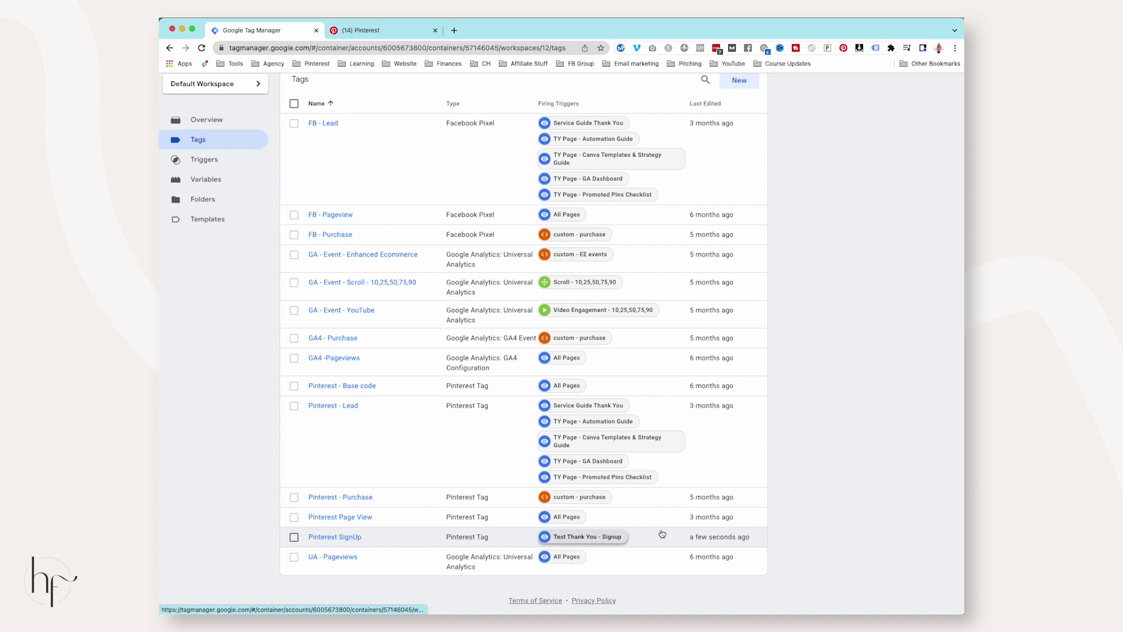
scroll(872, 211, "up", 2)
left_click(924, 118)
left_click(519, 202)
type("Submitte")
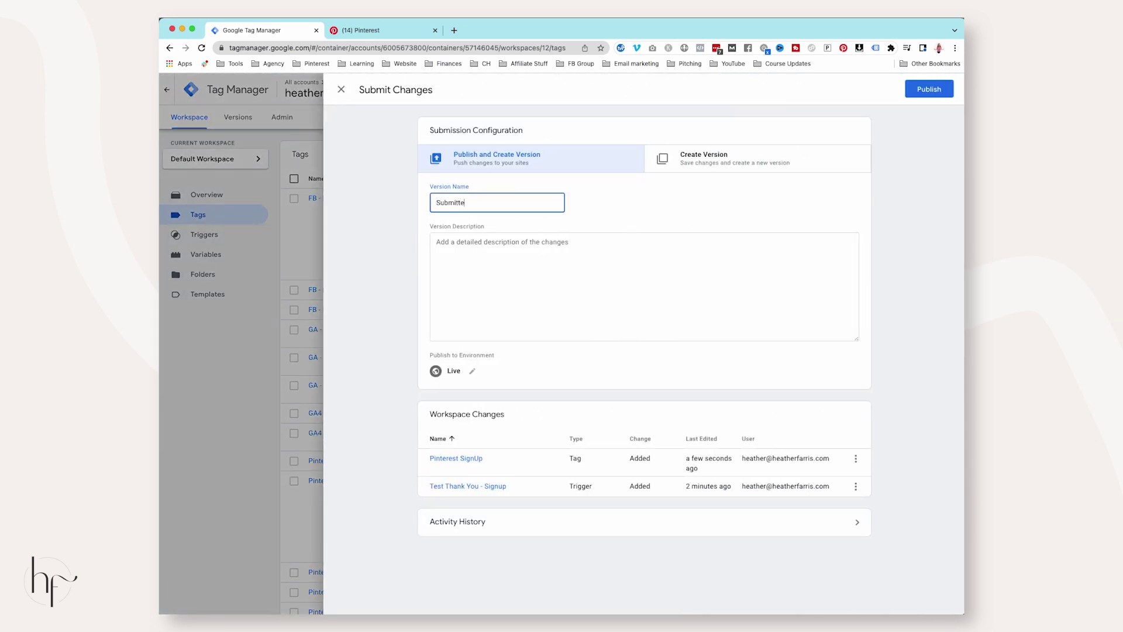
type("d a new signup fe")
type("ent code")
left_click(526, 263)
type("For the ters")
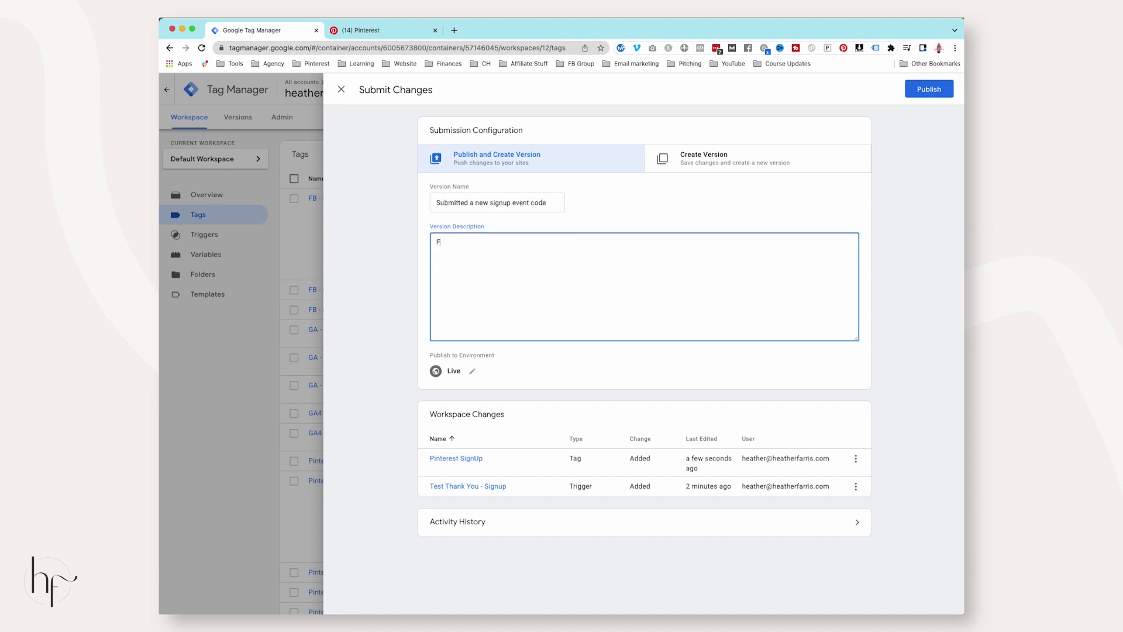
type(" thank yo upage")
left_click(929, 89)
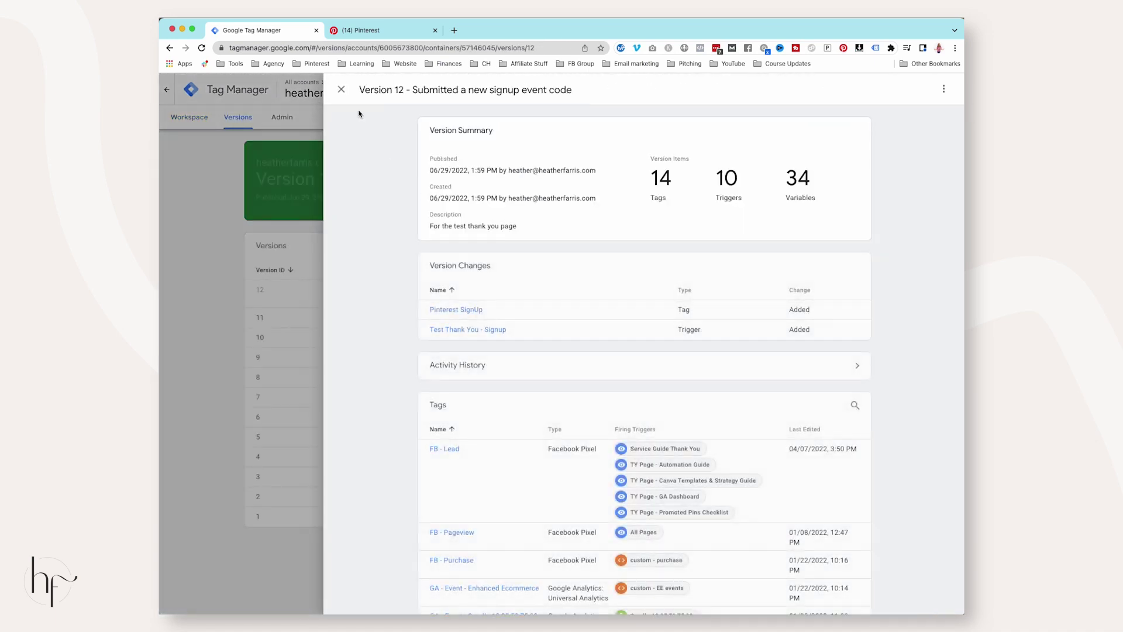
left_click(341, 89)
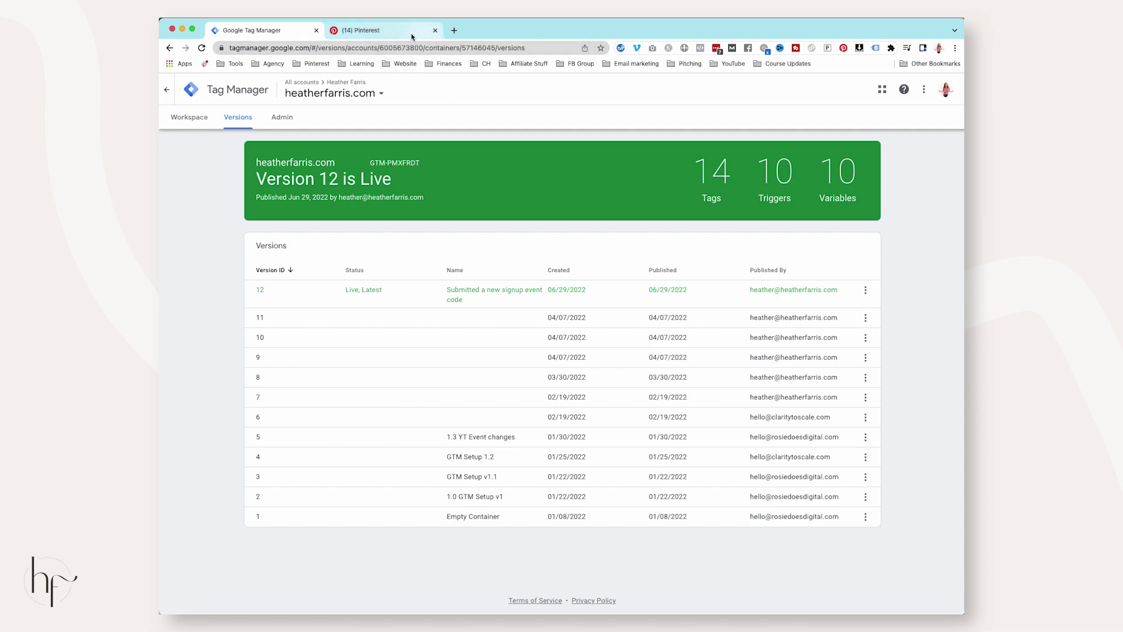
- Republish the TY TEST thank-you page in Leadpages
left_click(455, 30)
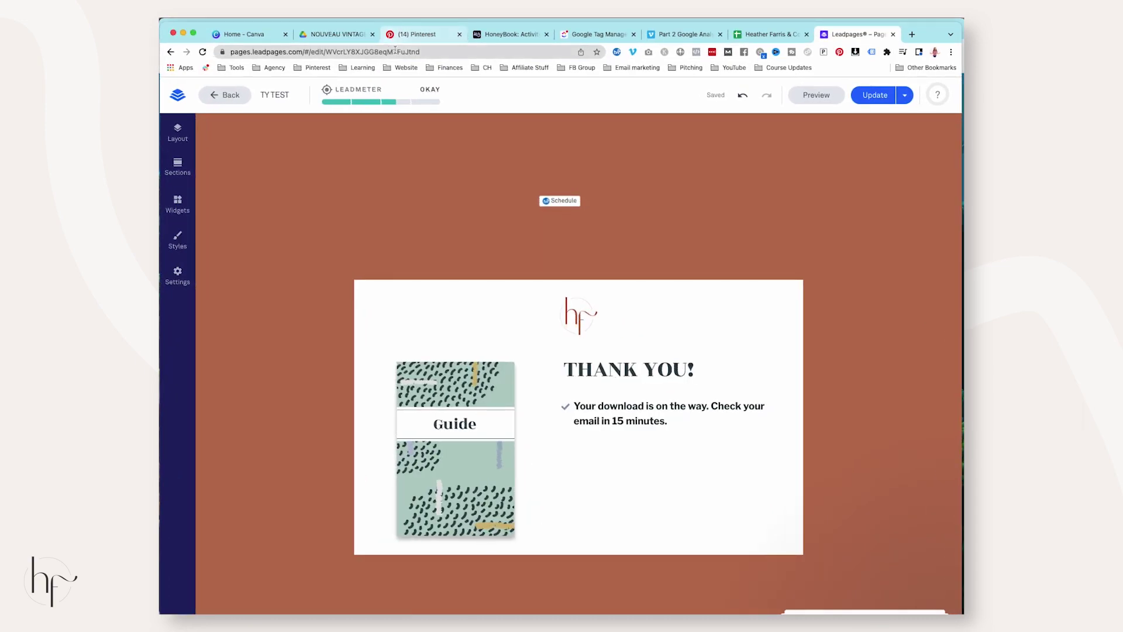
left_click(874, 95)
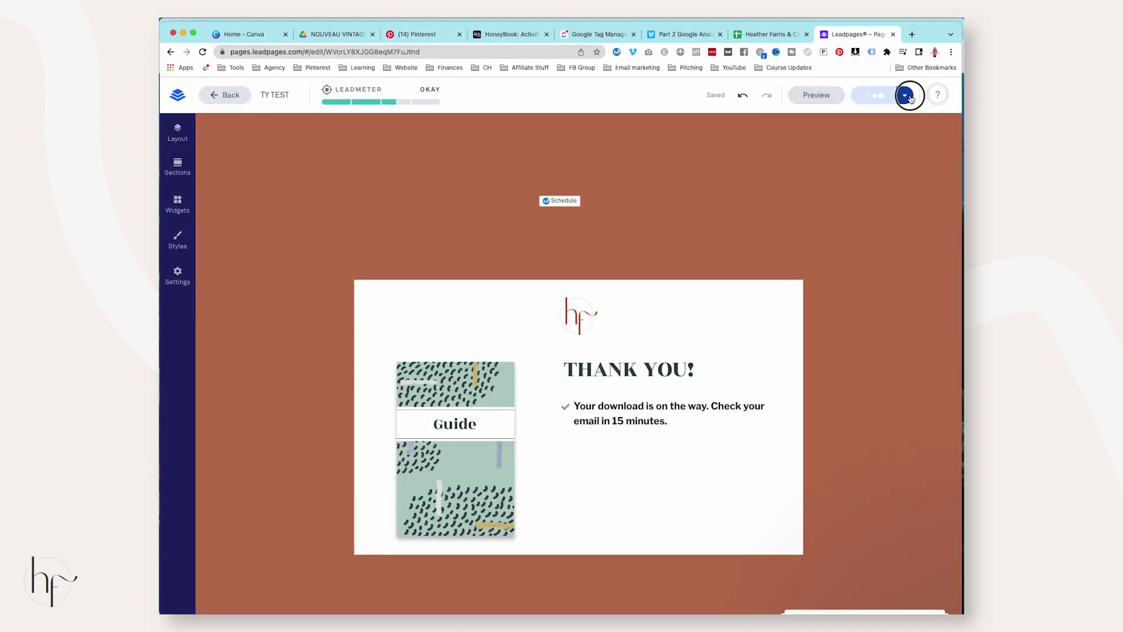
left_click(905, 96)
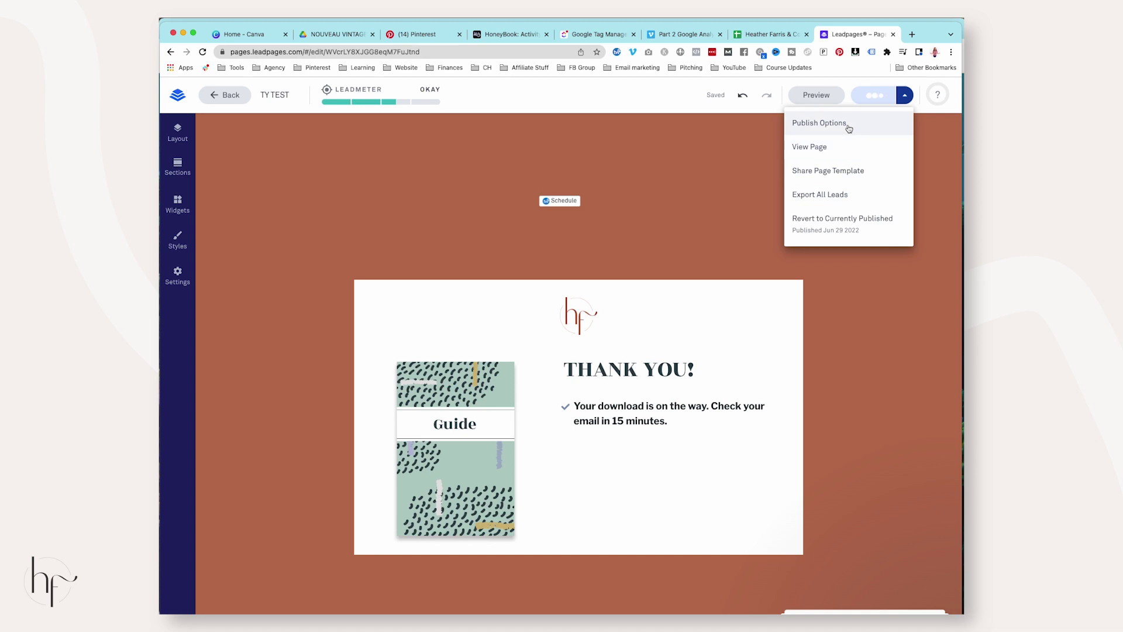
- Copy the published link and load blissfulintent.lpages.co/ty-test/ in the browser
left_click(848, 123)
left_click(696, 377)
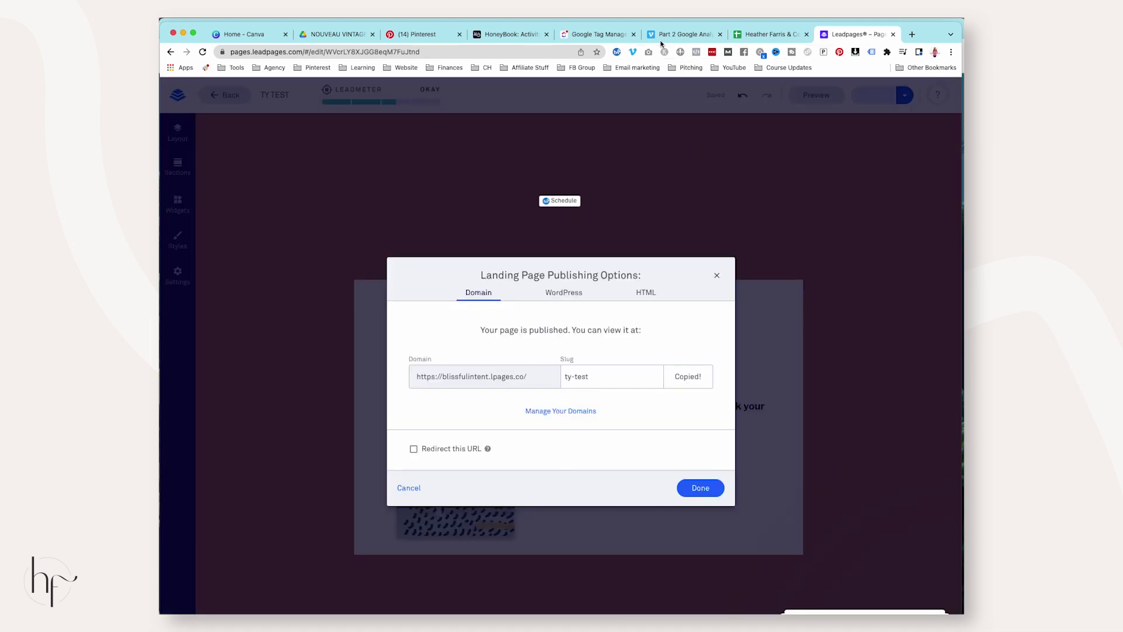
left_click(478, 56)
key("super+v")
key("Return")
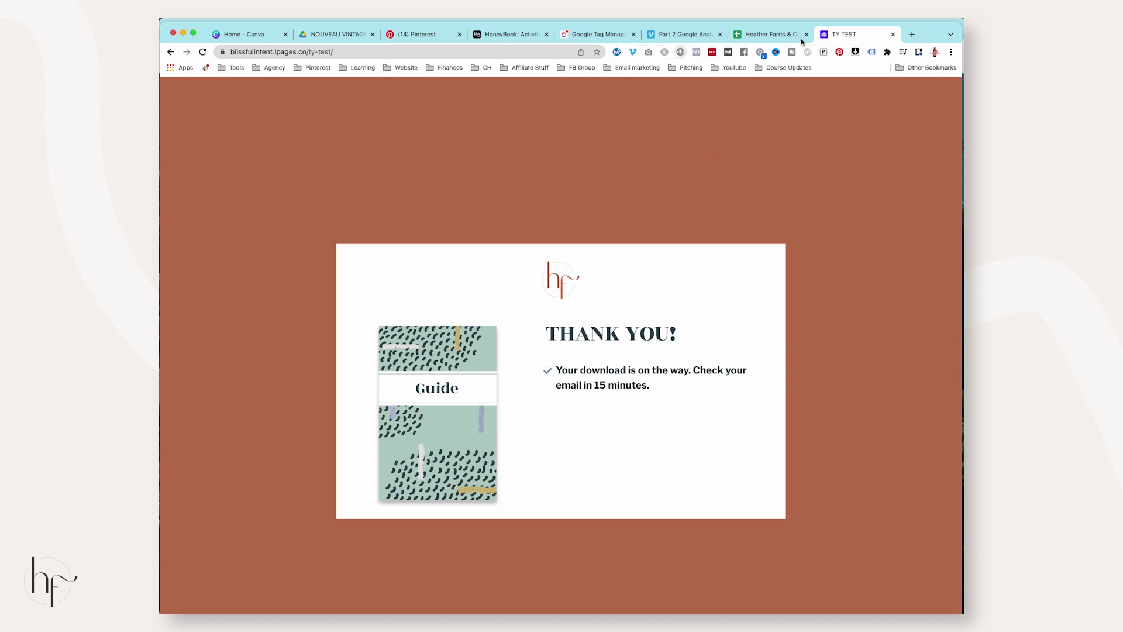
- Reload the ty-test page and inspect the Lead event details in Pinterest Tag Helper
left_click(681, 52)
left_click(699, 142)
left_click(681, 52)
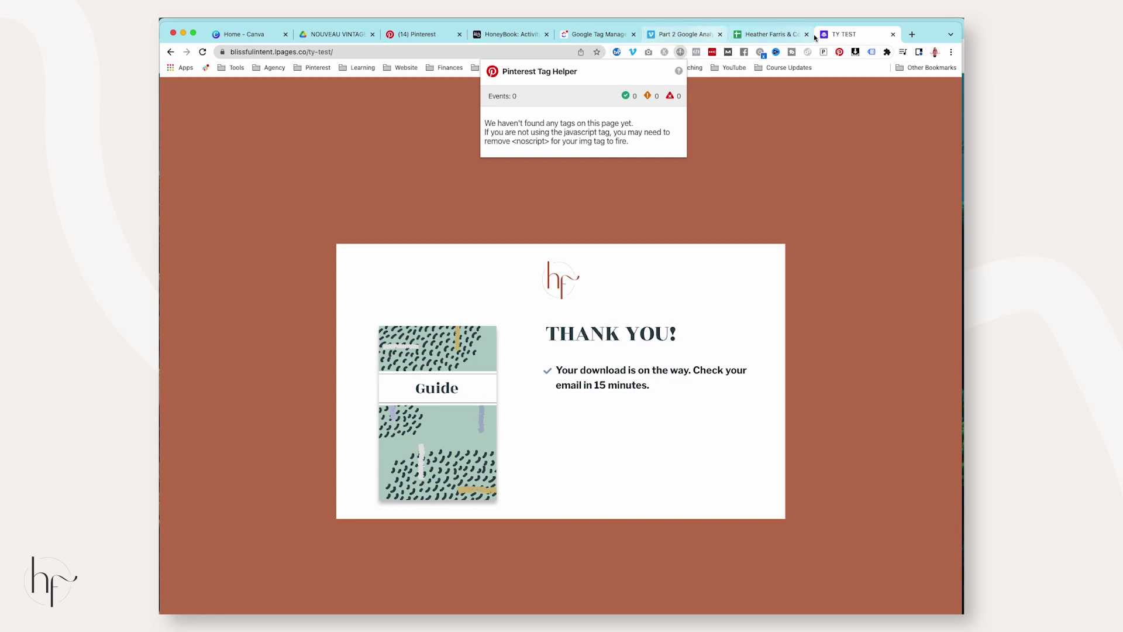
left_click(204, 53)
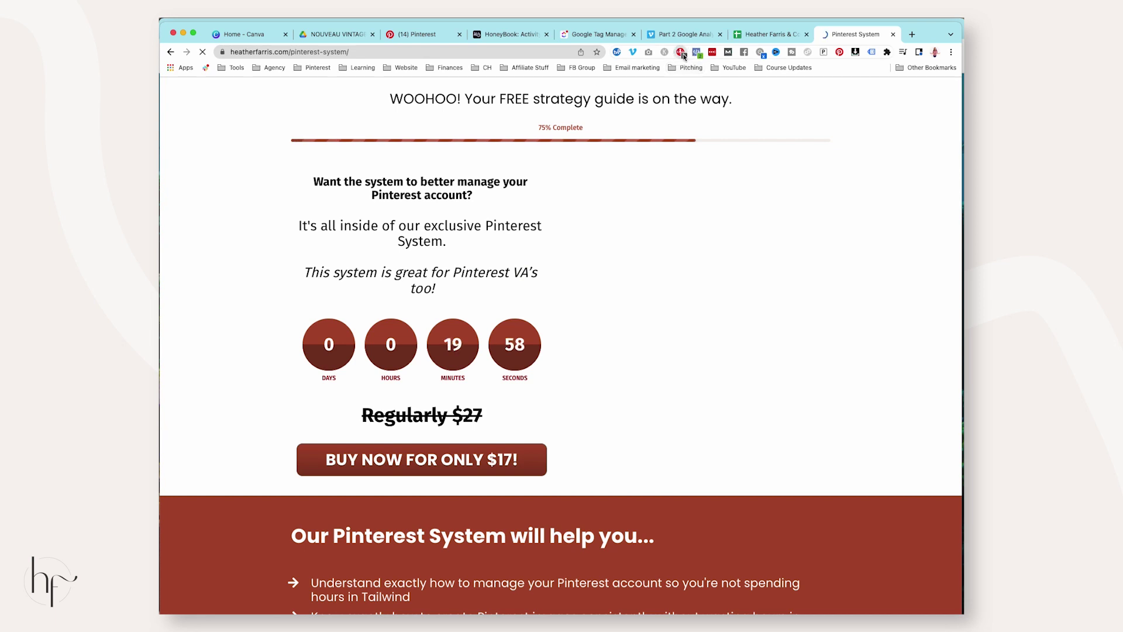
left_click(680, 51)
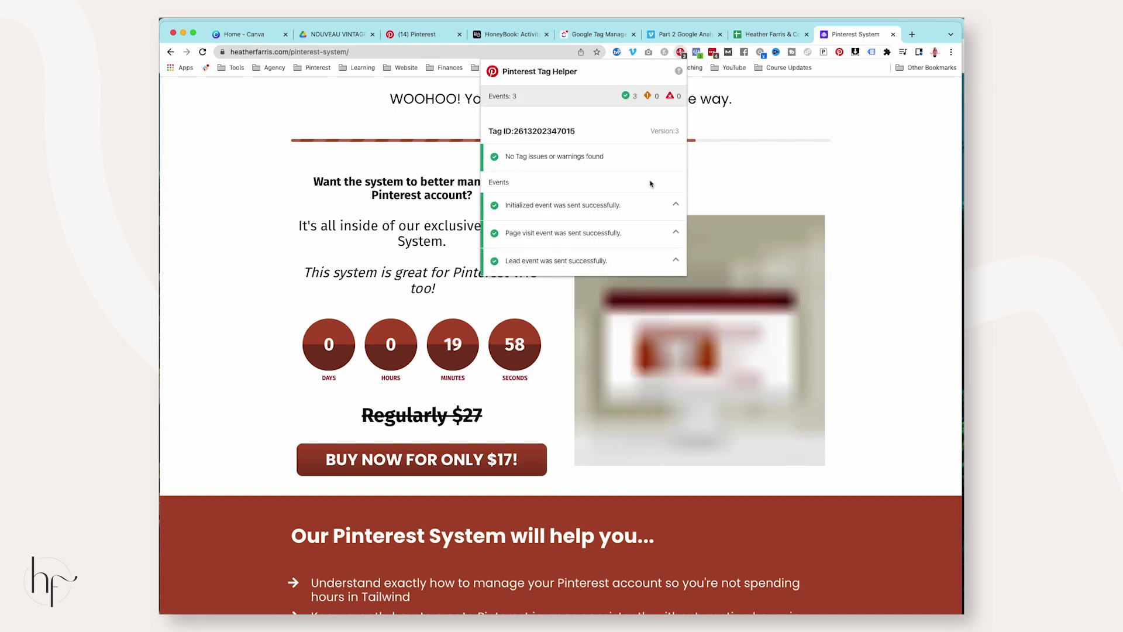
left_click(576, 264)
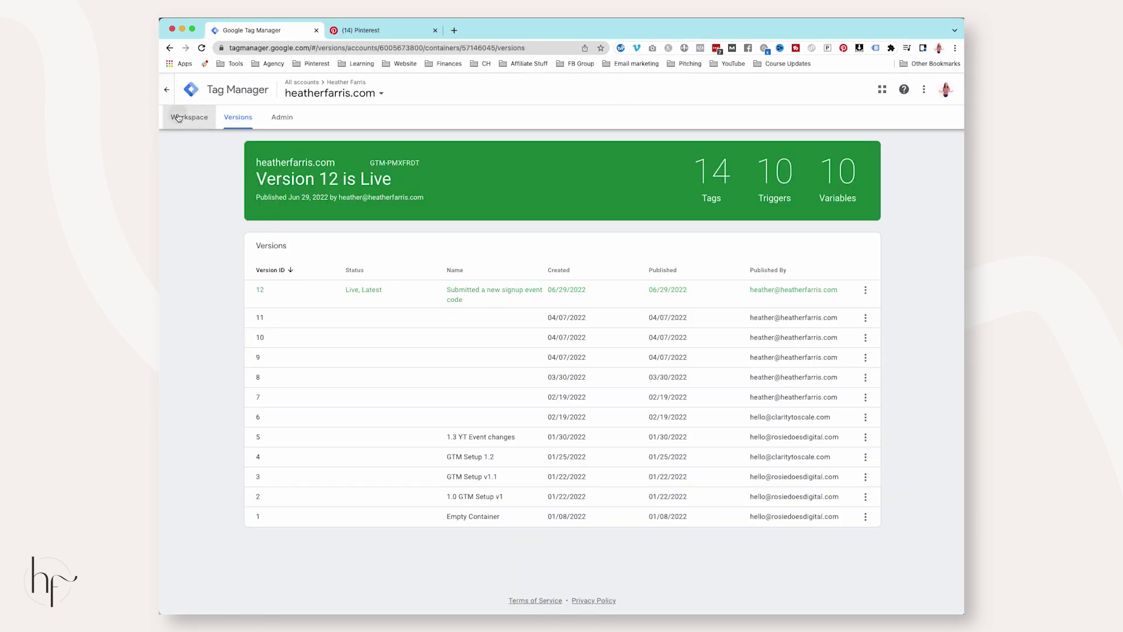
- Return to the container's Workspace view in Tag Manager
left_click(178, 117)
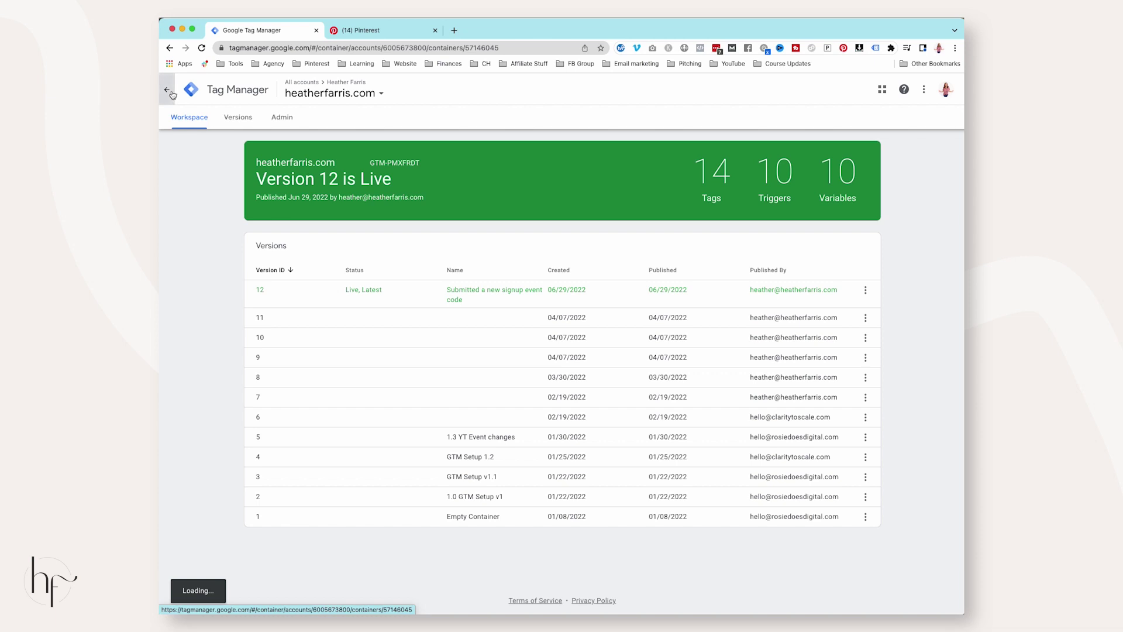
left_click(201, 125)
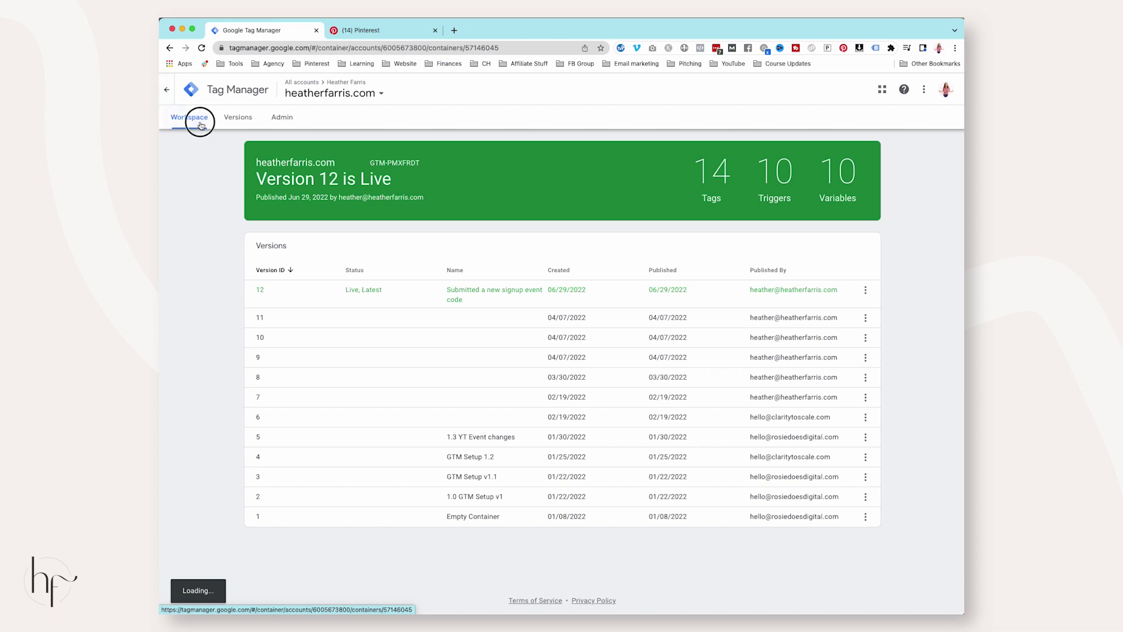